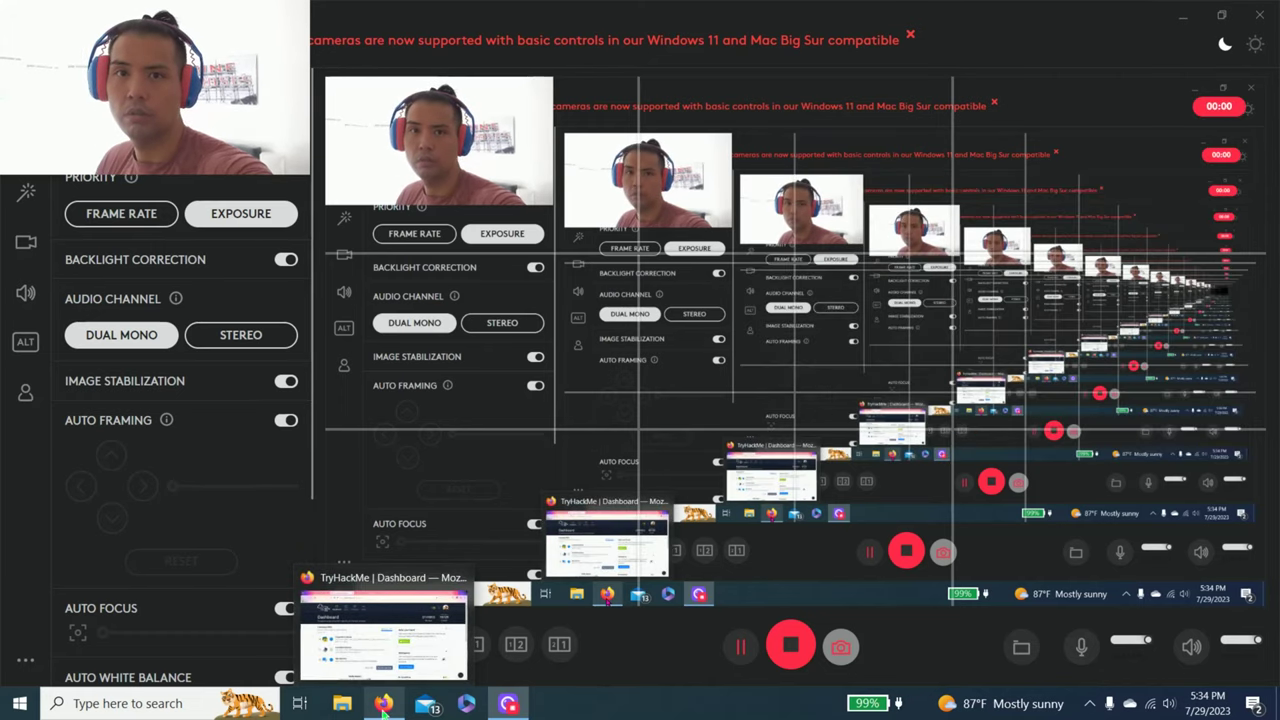
Step: Switch to Firefox and read the description of the TryHackMe Command Injection room
left_click(383, 704)
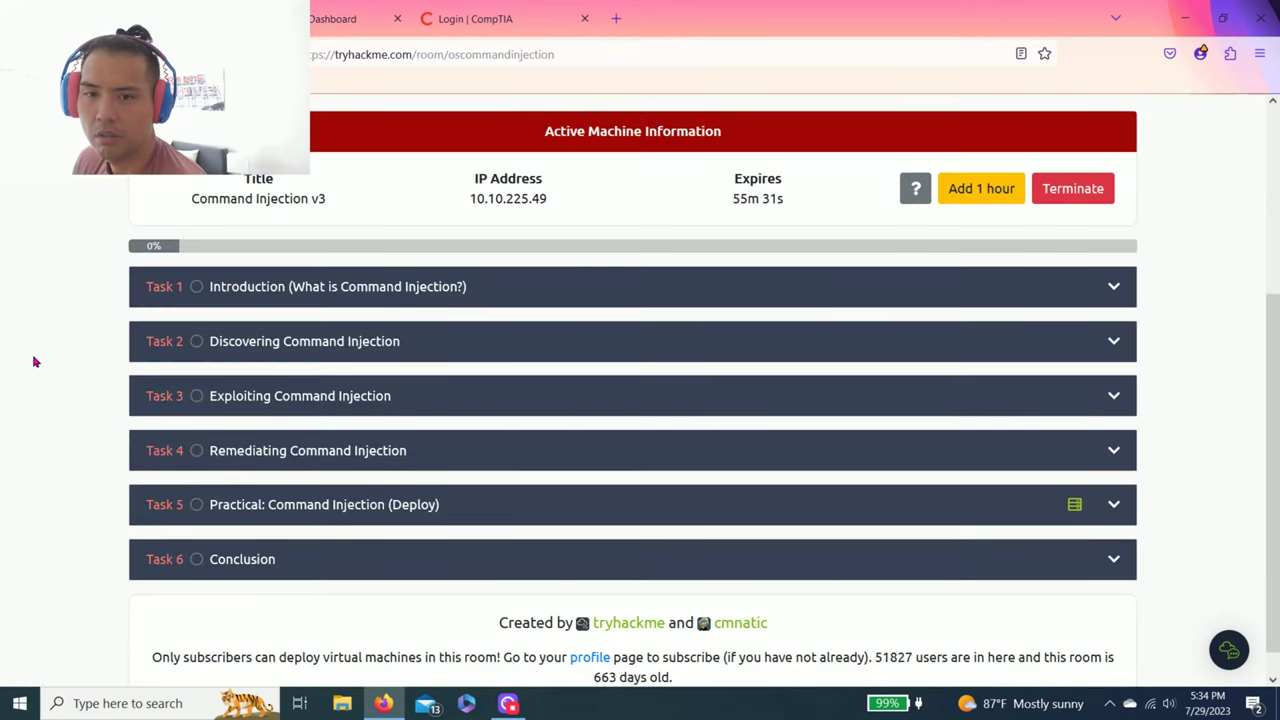
scroll(33, 361, "up", 3)
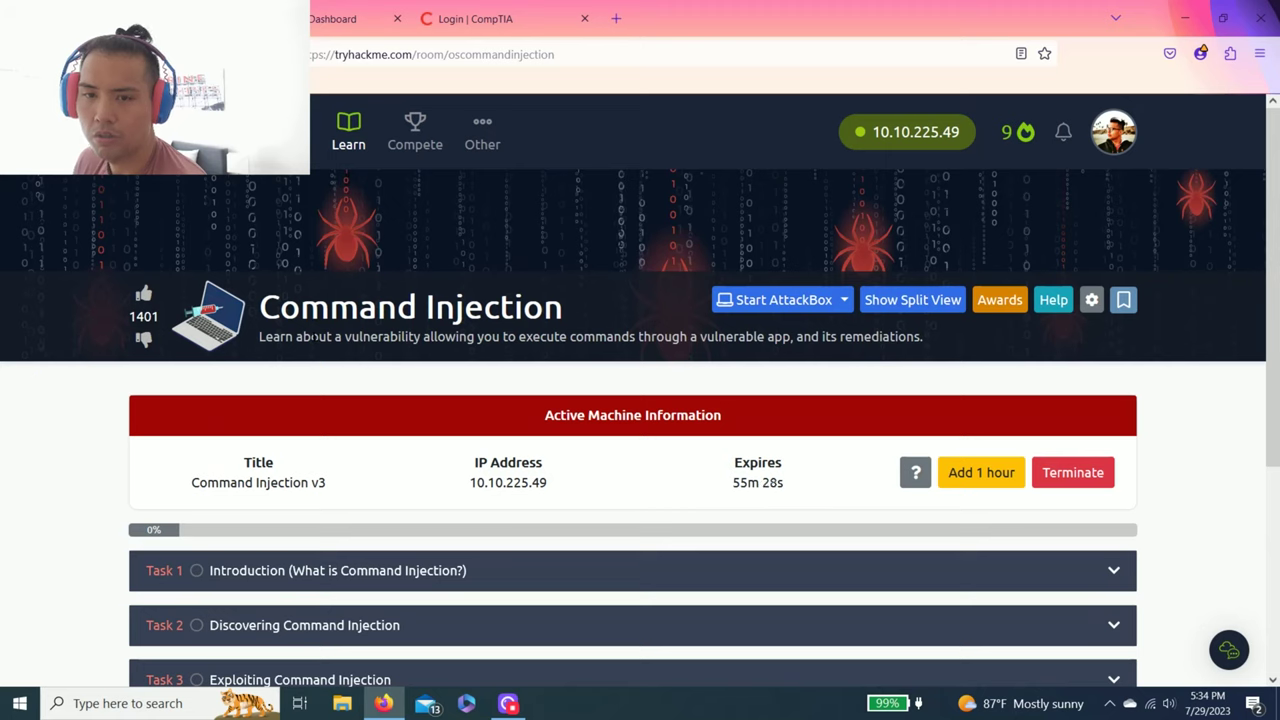
left_click_drag(265, 336, 608, 338)
left_click(608, 338)
left_click_drag(707, 338, 785, 337)
left_click(785, 337)
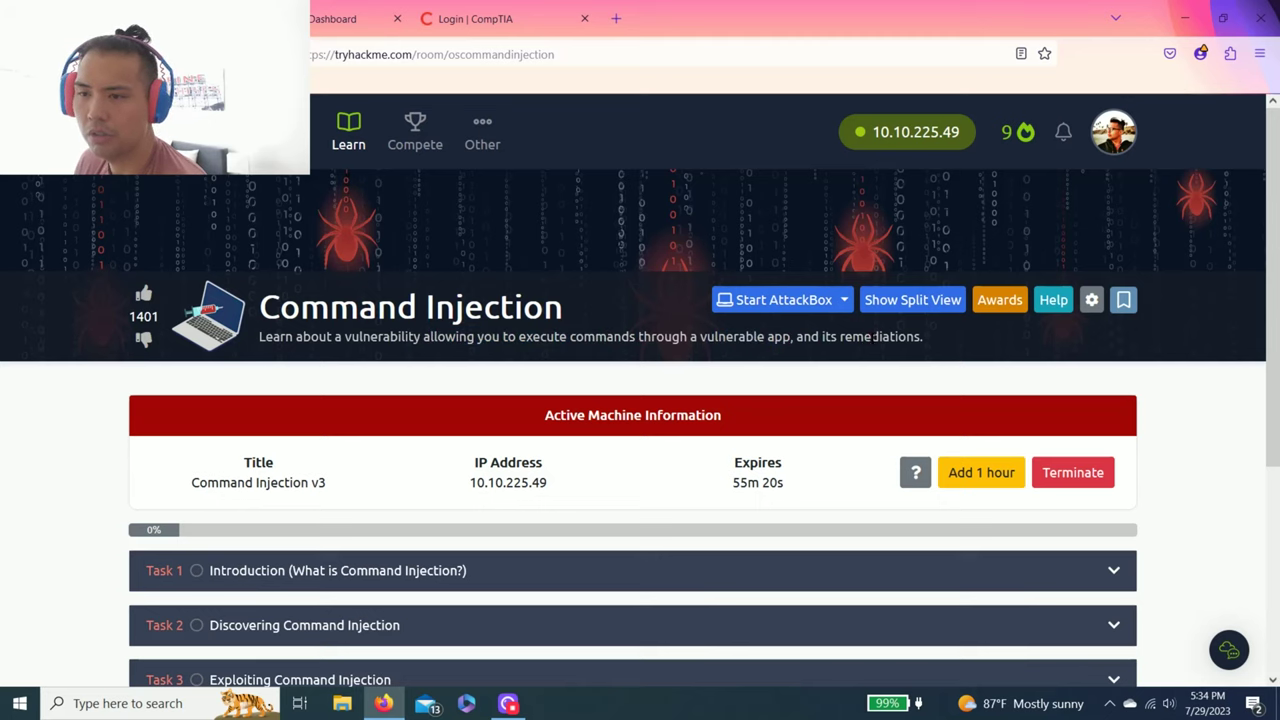
Step: Expand Task 1, Introduction (What is Command Injection?), in the room's task list
scroll(875, 337, "down", 3)
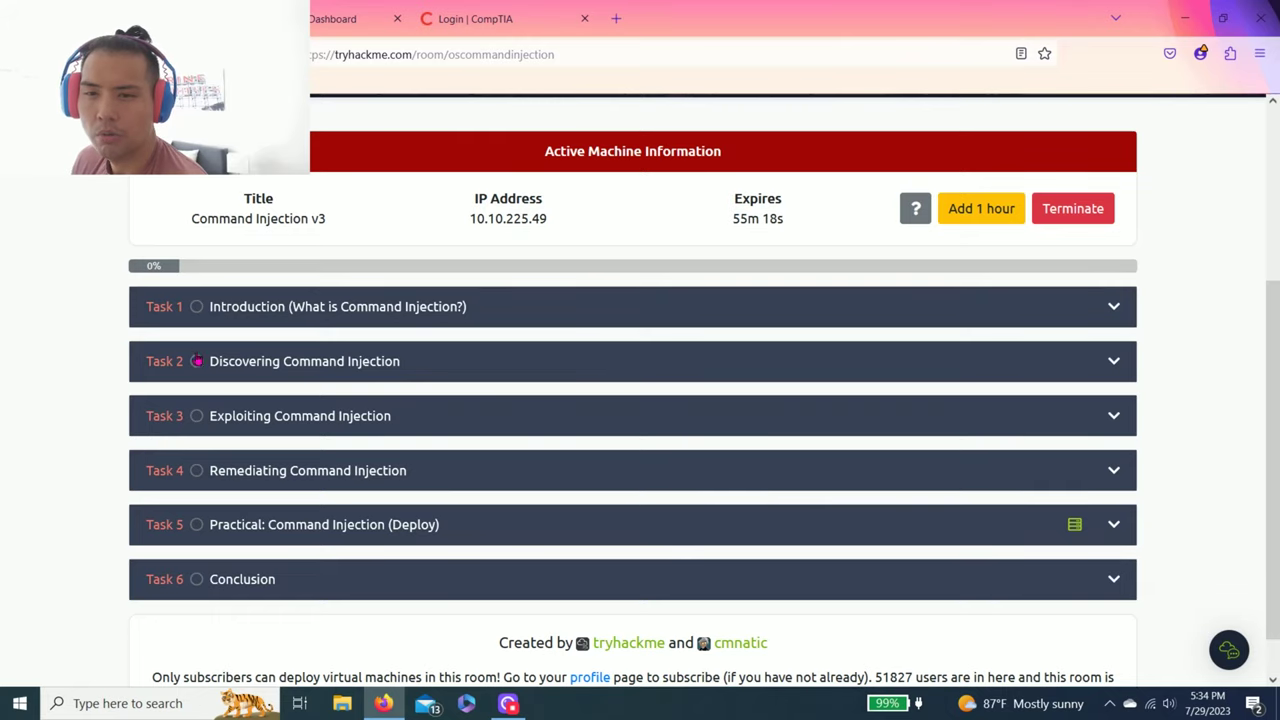
scroll(280, 370, "up", 1)
left_click(256, 390)
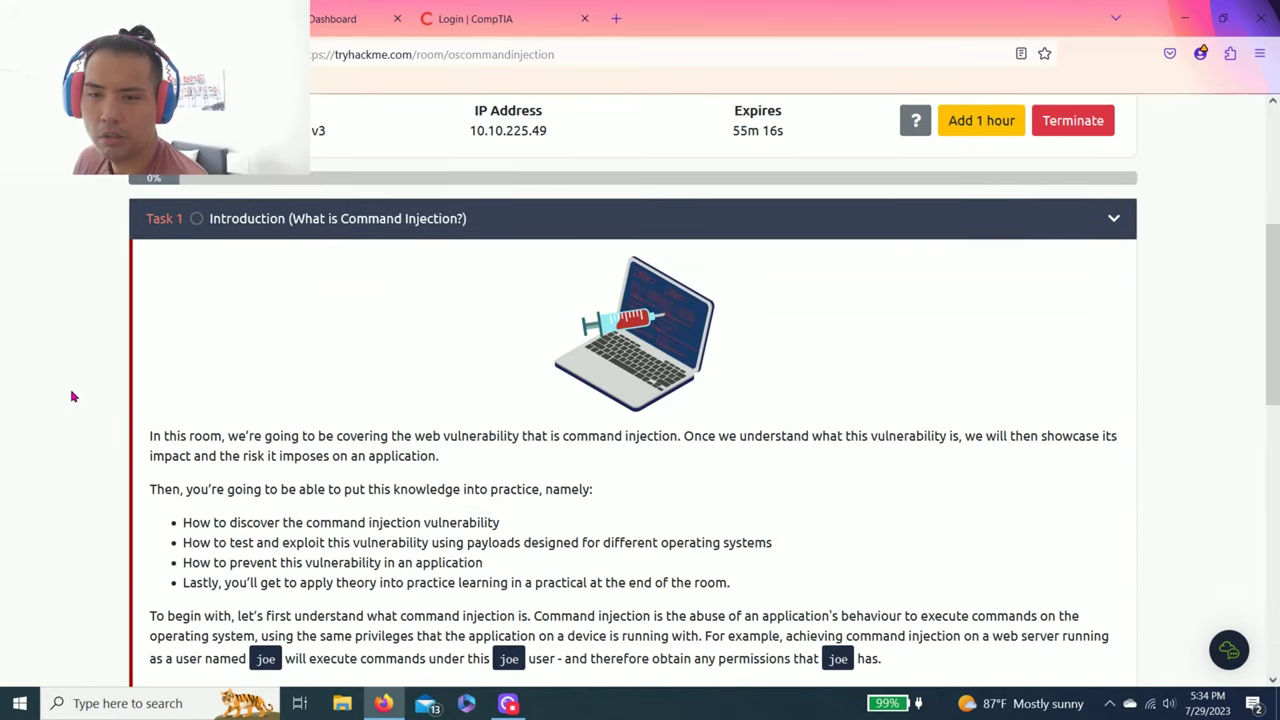
Step: Read the Task 1 introduction on command injection, Remote Code Execution and the room's learning goals
scroll(143, 371, "down", 2)
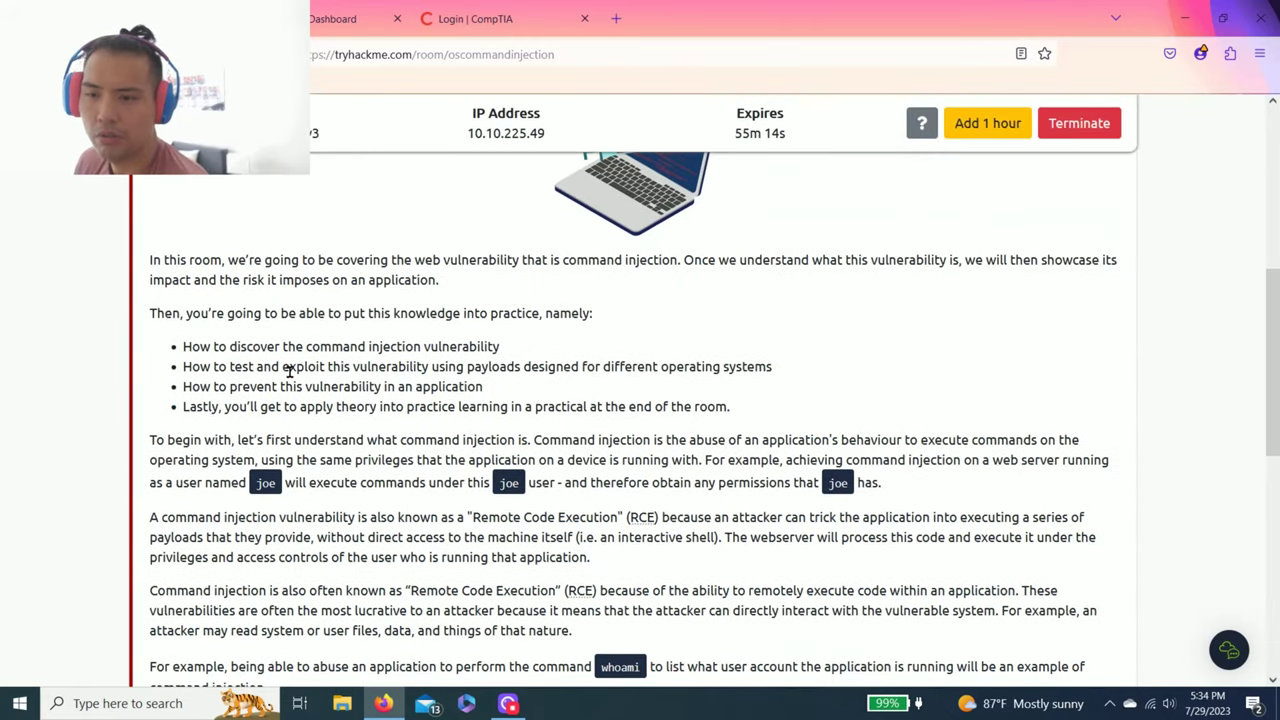
scroll(289, 370, "down", 3)
scroll(292, 371, "up", 4)
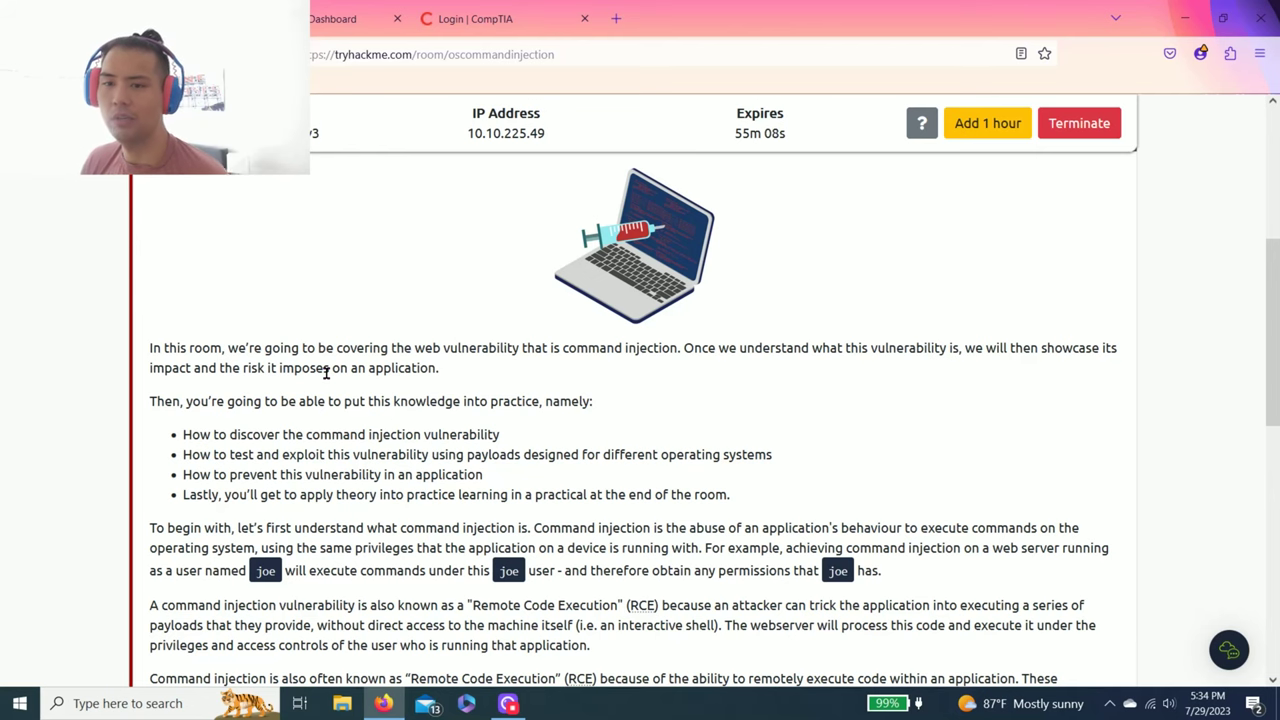
scroll(263, 380, "up", 3)
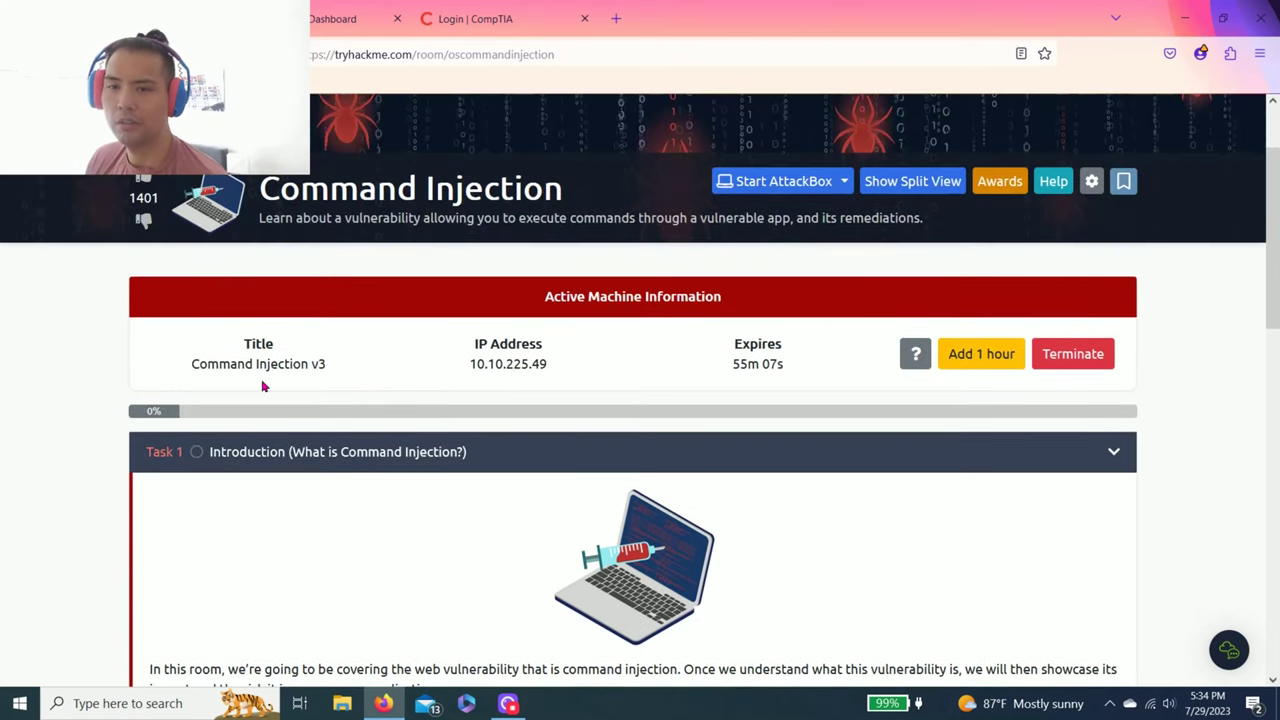
scroll(85, 428, "down", 3)
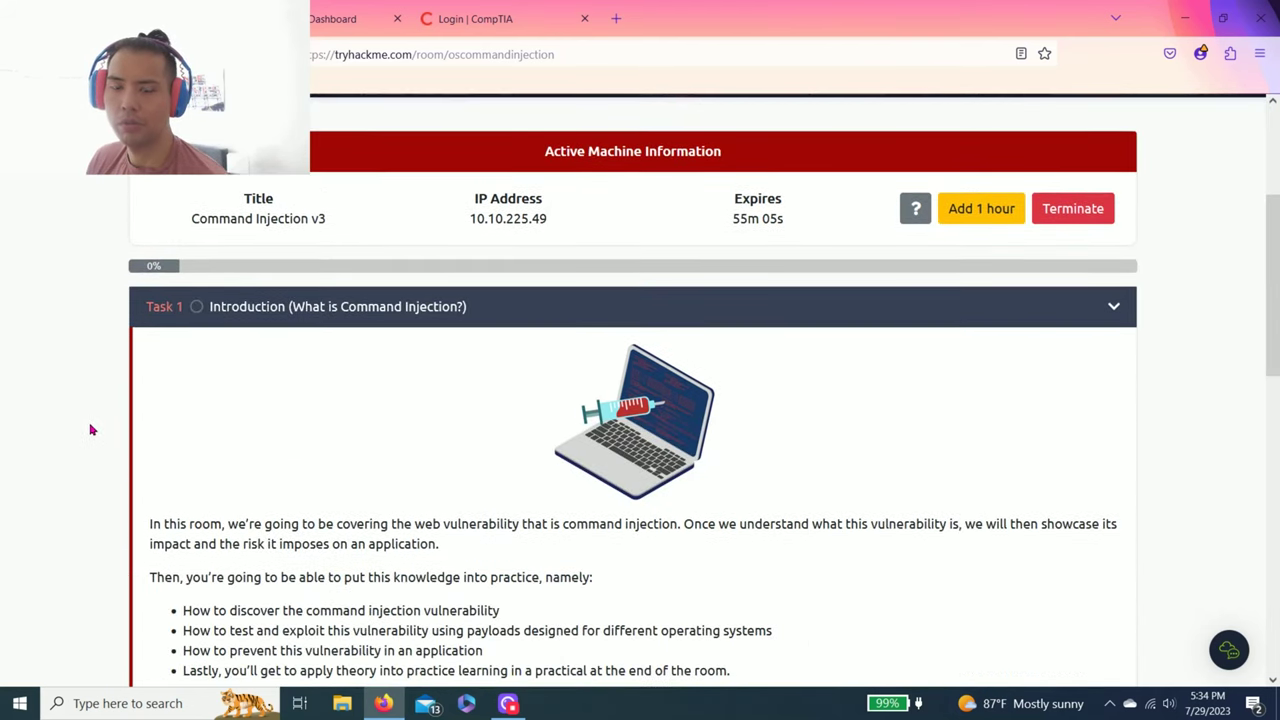
scroll(114, 394, "up", 2)
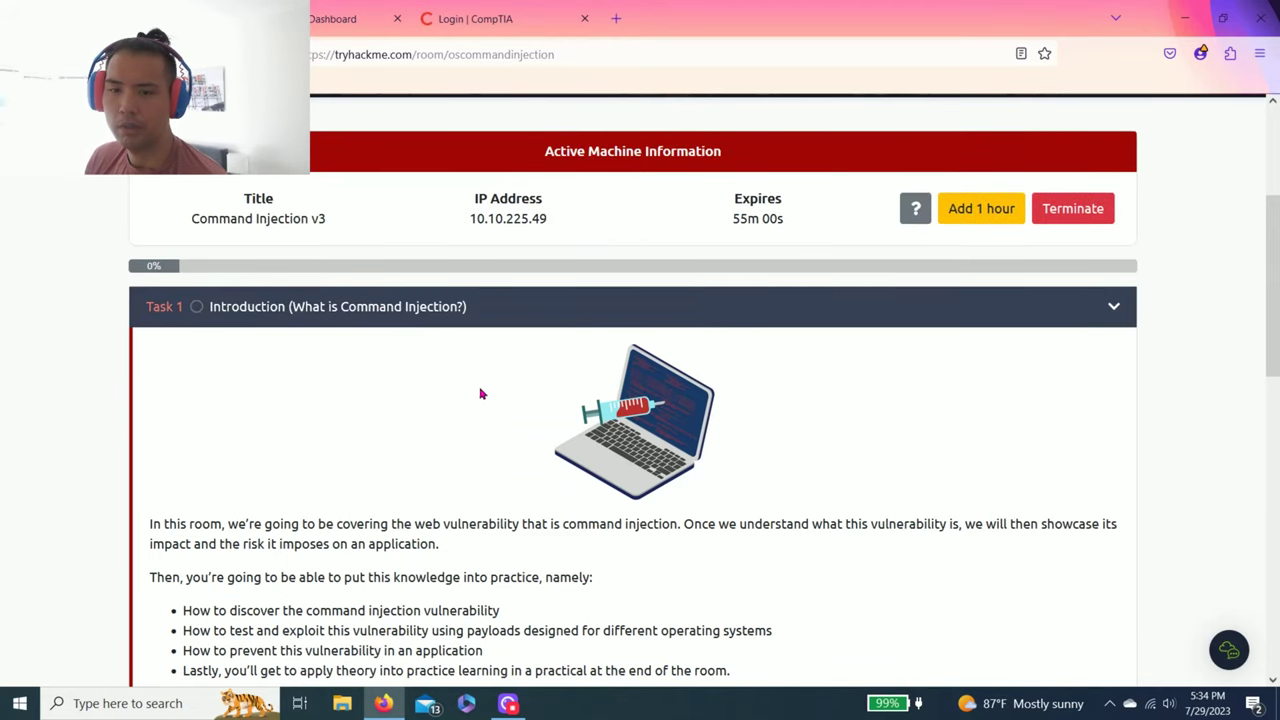
scroll(480, 394, "down", 1)
scroll(331, 440, "down", 2)
scroll(331, 436, "down", 1)
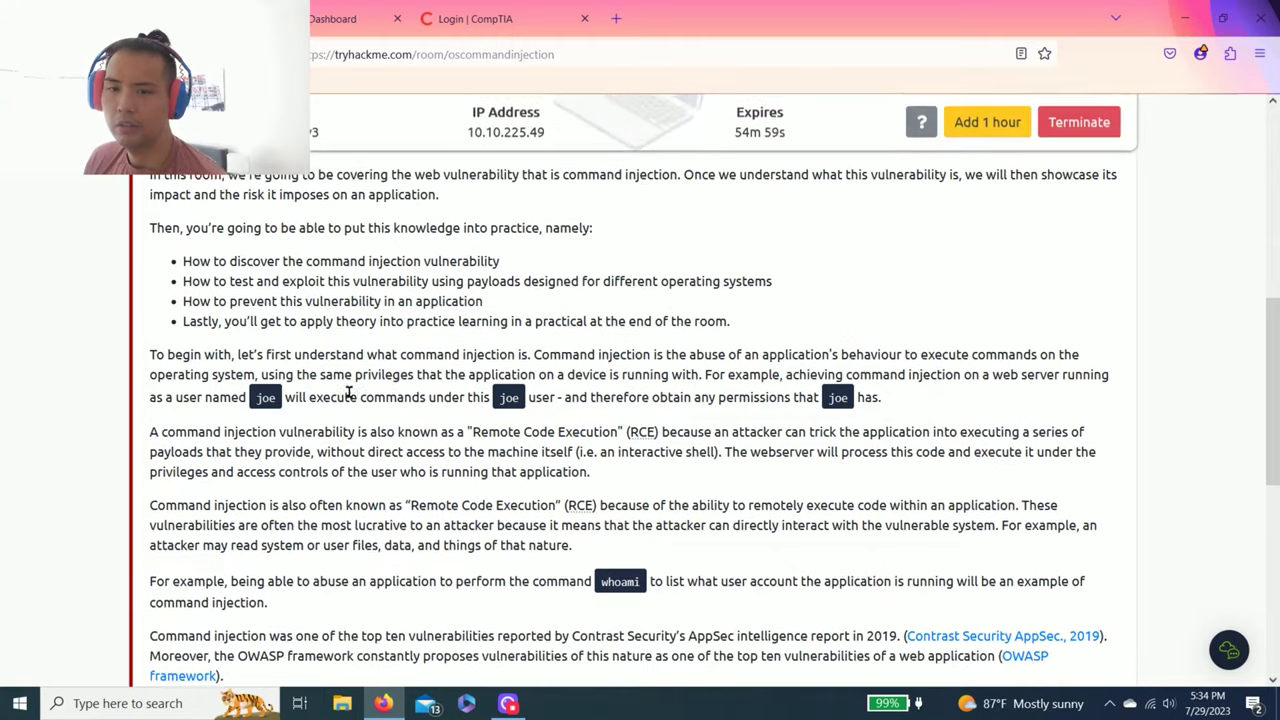
left_click_drag(286, 319, 587, 426)
left_click(587, 424)
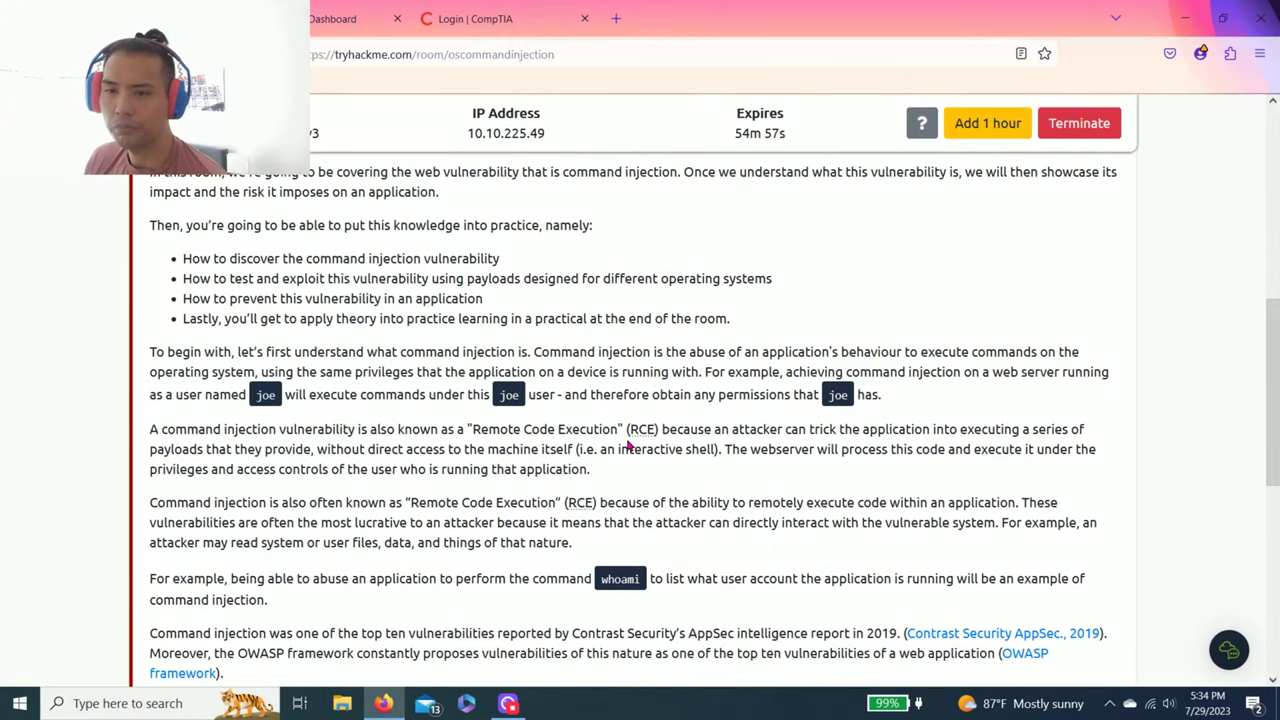
scroll(463, 466, "down", 1)
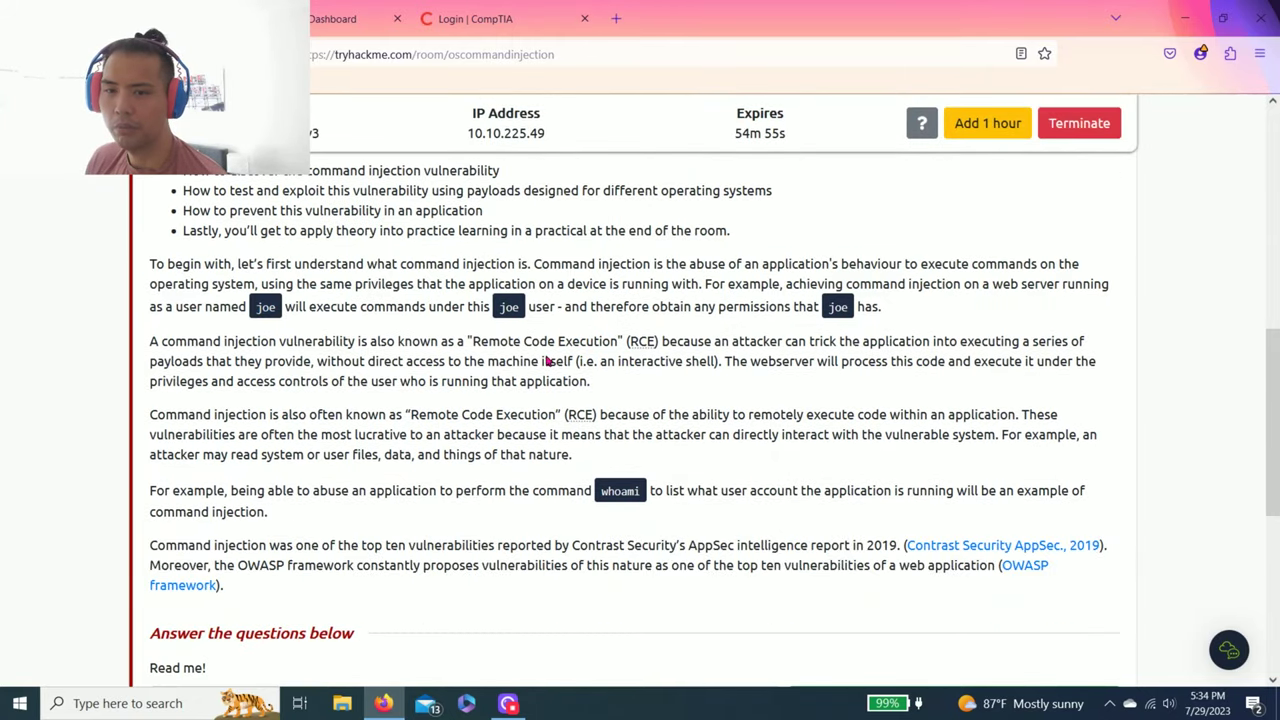
scroll(278, 522, "down", 1)
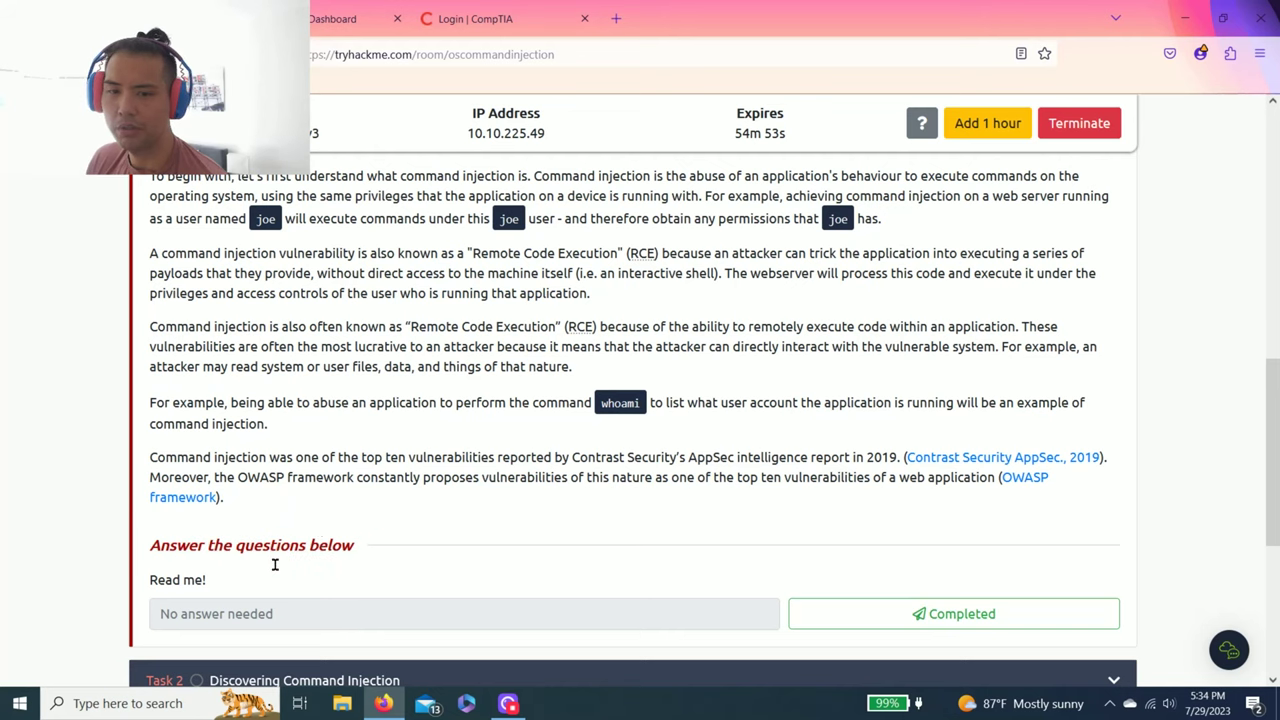
Step: Mark the Task 1 "Read me!" question as completed and expand Task 2, Discovering Command Injection
left_click(954, 613)
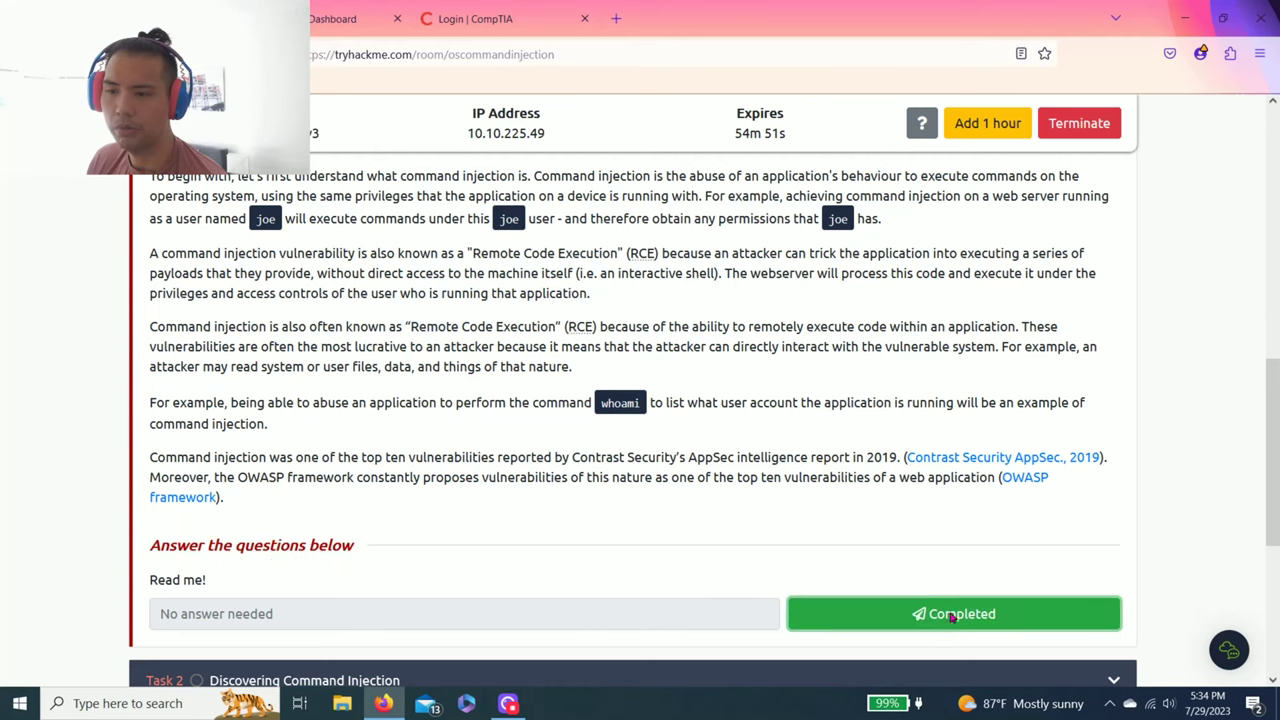
scroll(503, 530, "down", 3)
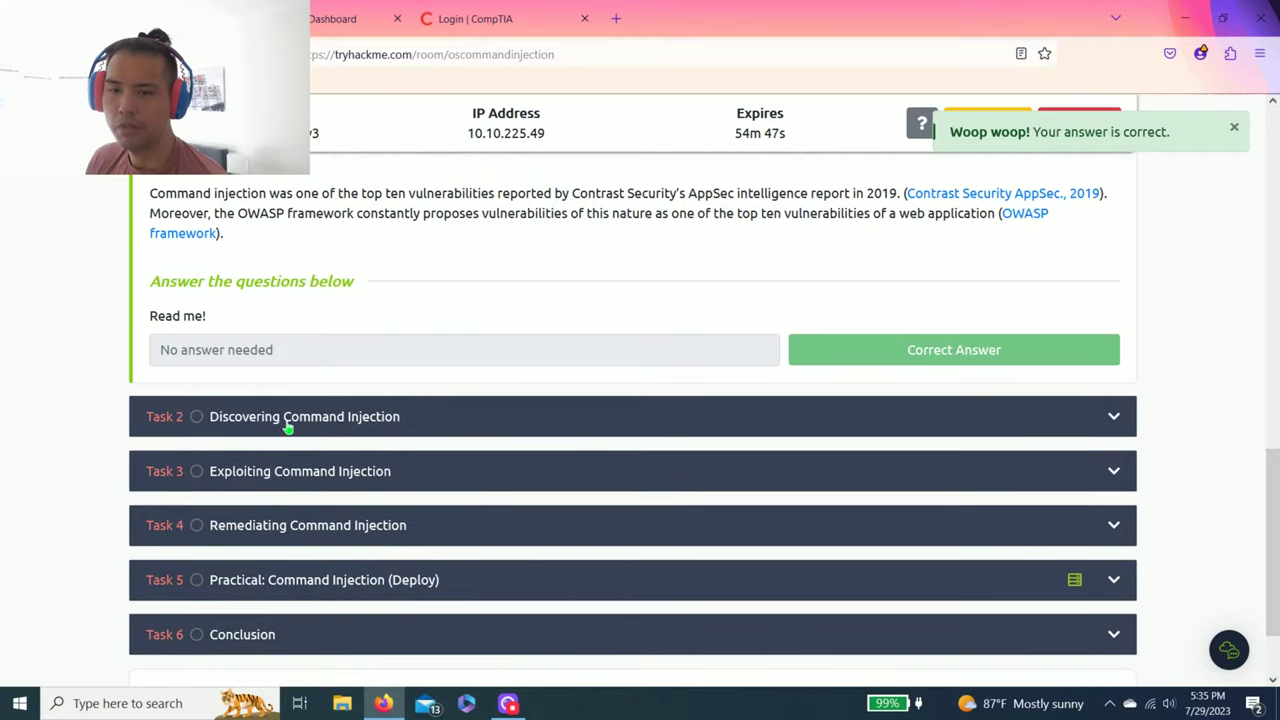
left_click(286, 420)
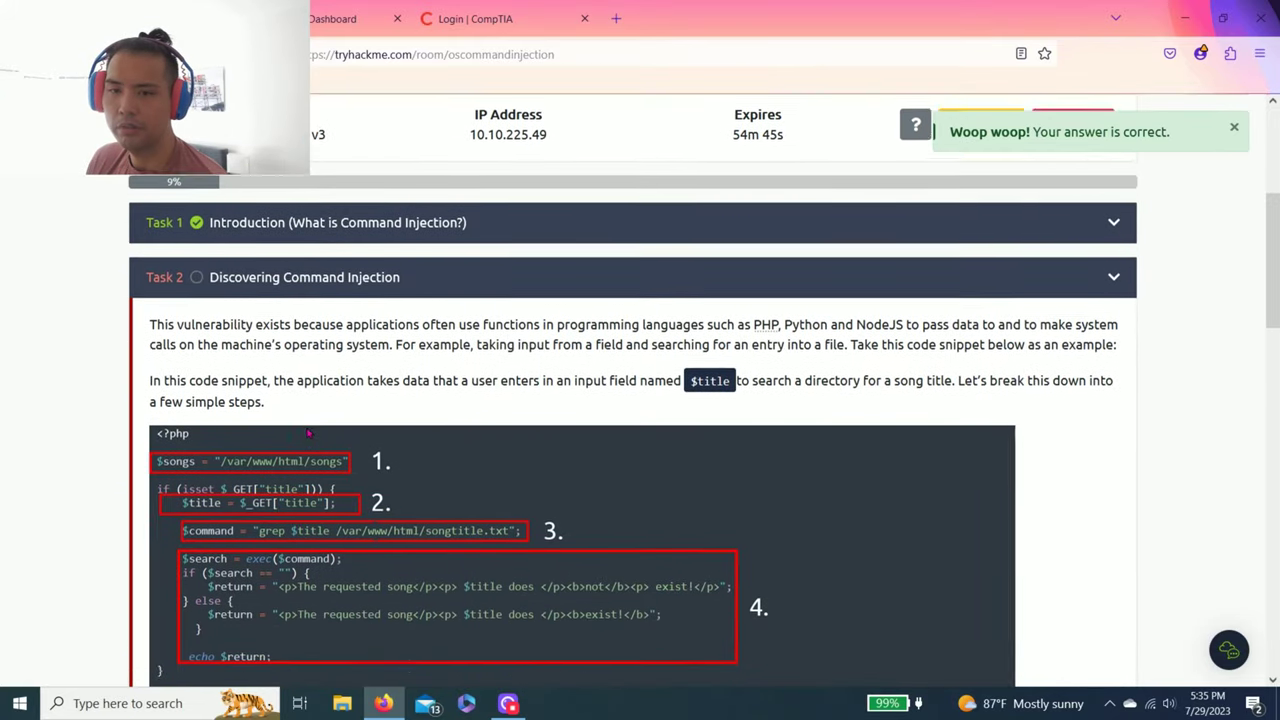
Step: Review the Task 2 questions, focusing on which variable stores the user's input in the PHP code snippet
scroll(326, 426, "down", 10)
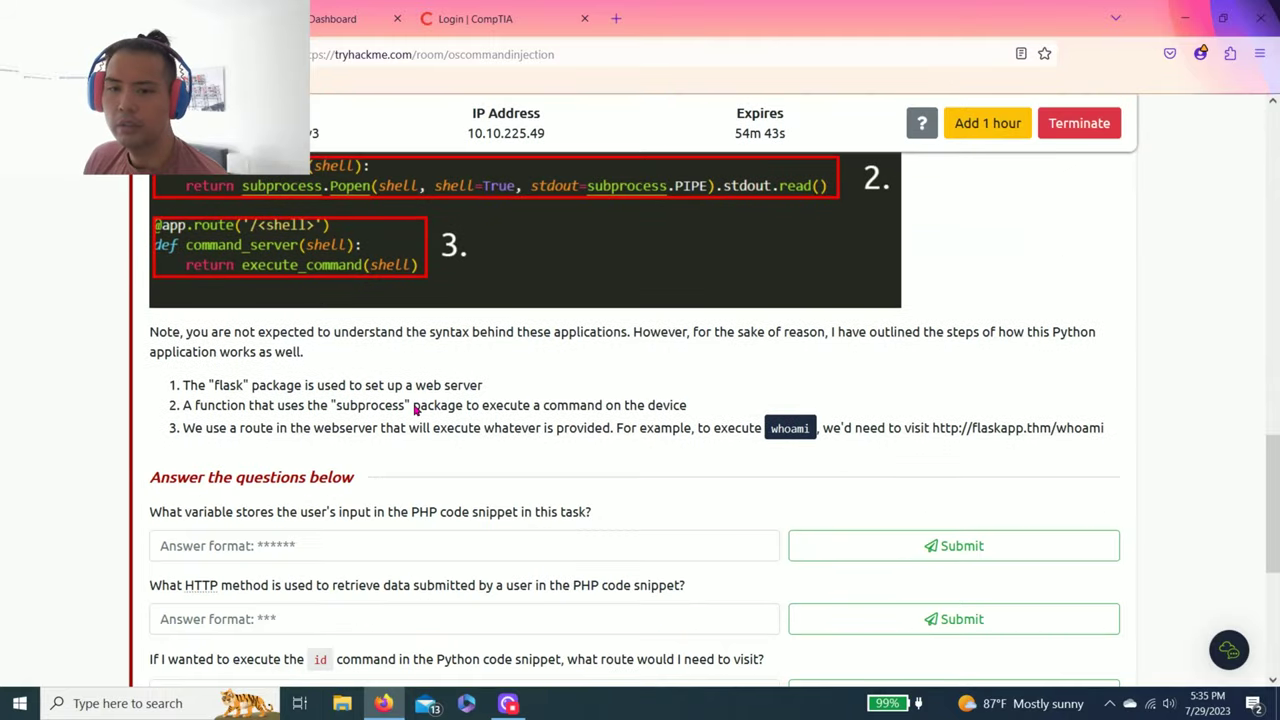
scroll(410, 405, "down", 2)
scroll(232, 395, "up", 1)
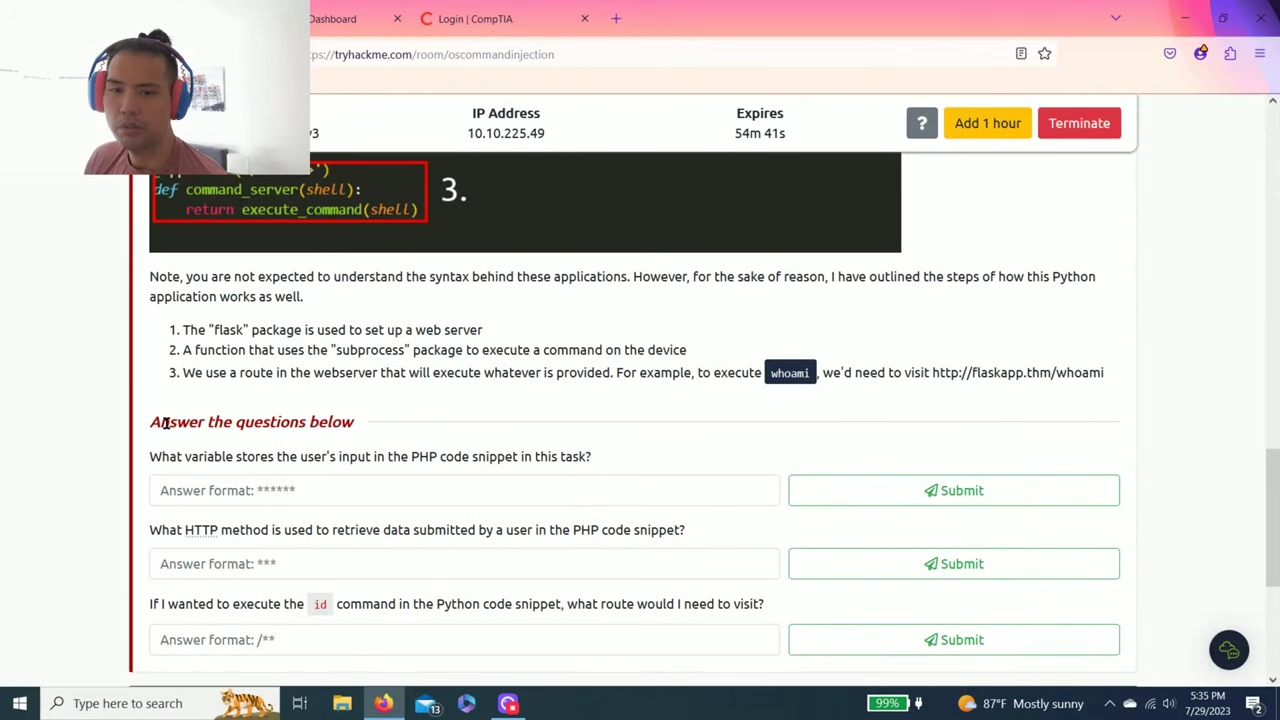
left_click_drag(165, 422, 354, 422)
left_click(234, 451)
left_click_drag(182, 456, 358, 457)
left_click(368, 457)
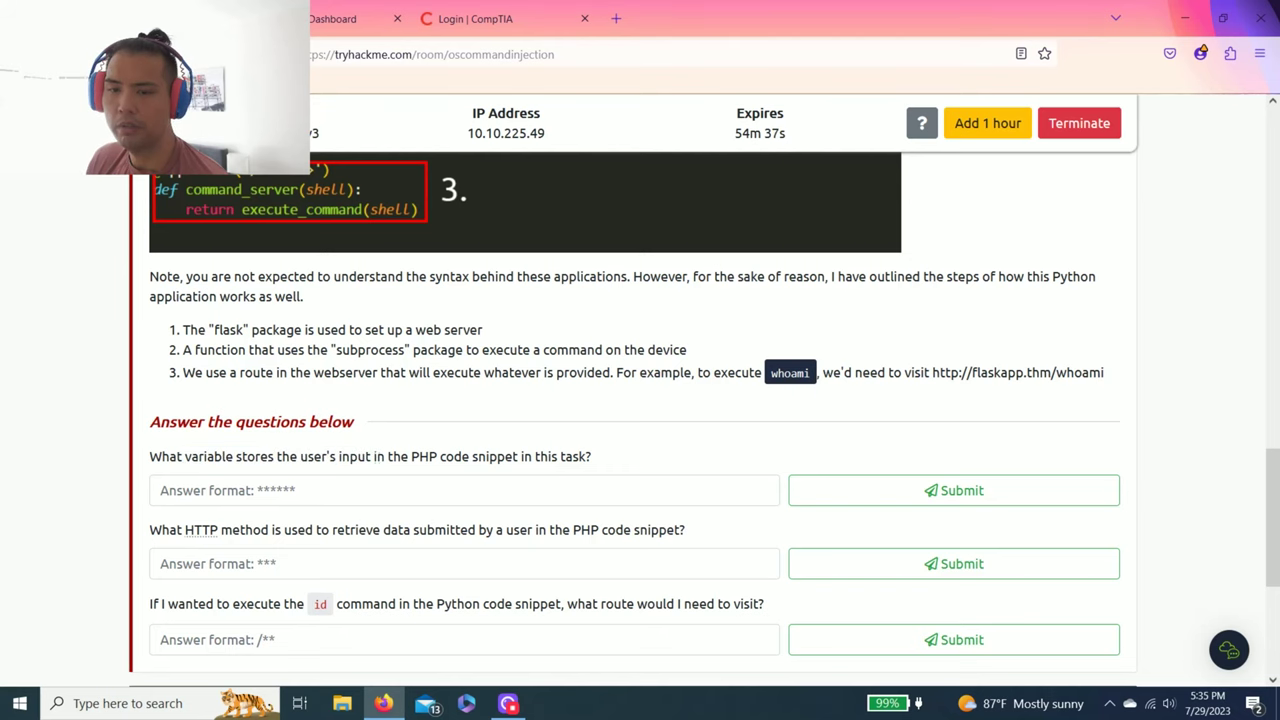
left_click_drag(441, 457, 580, 457)
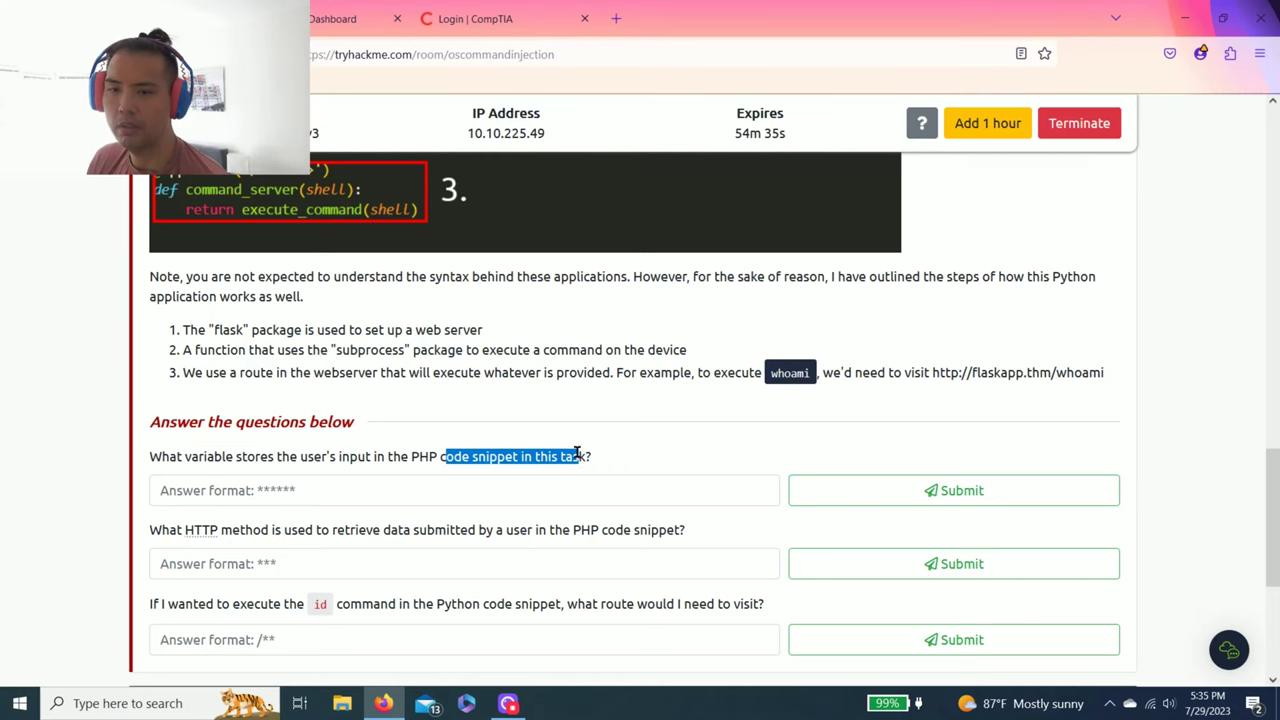
Step: Examine the Task 2 PHP code snippet, including its enlarged image, for the input variable and HTTP method
scroll(579, 458, "up", 4)
scroll(579, 458, "up", 8)
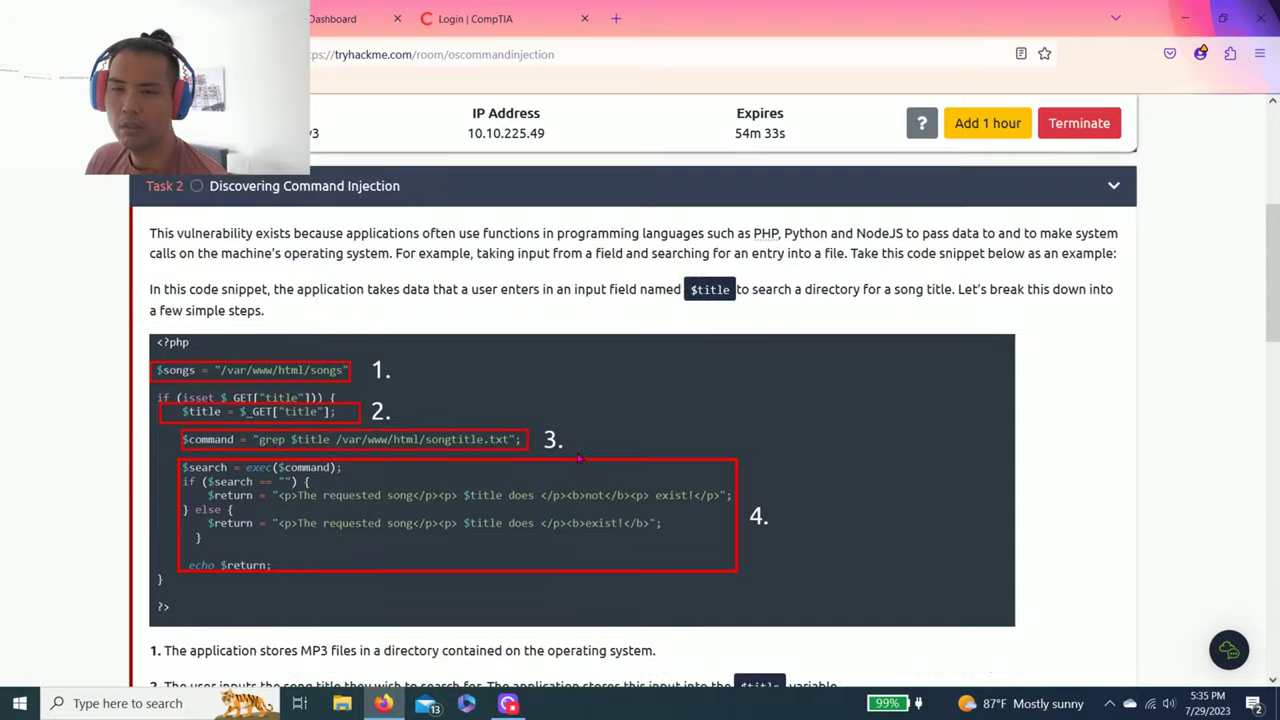
scroll(580, 457, "down", 3)
scroll(577, 461, "down", 3)
scroll(237, 325, "up", 3)
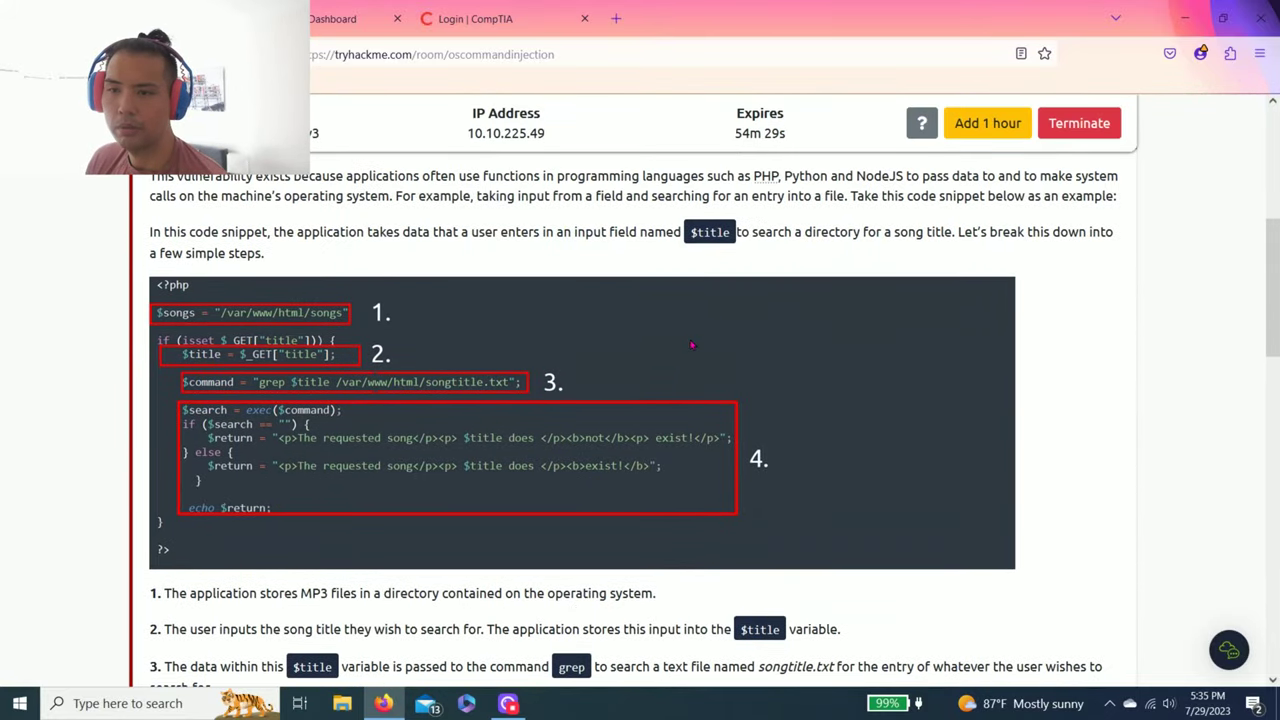
left_click(692, 345)
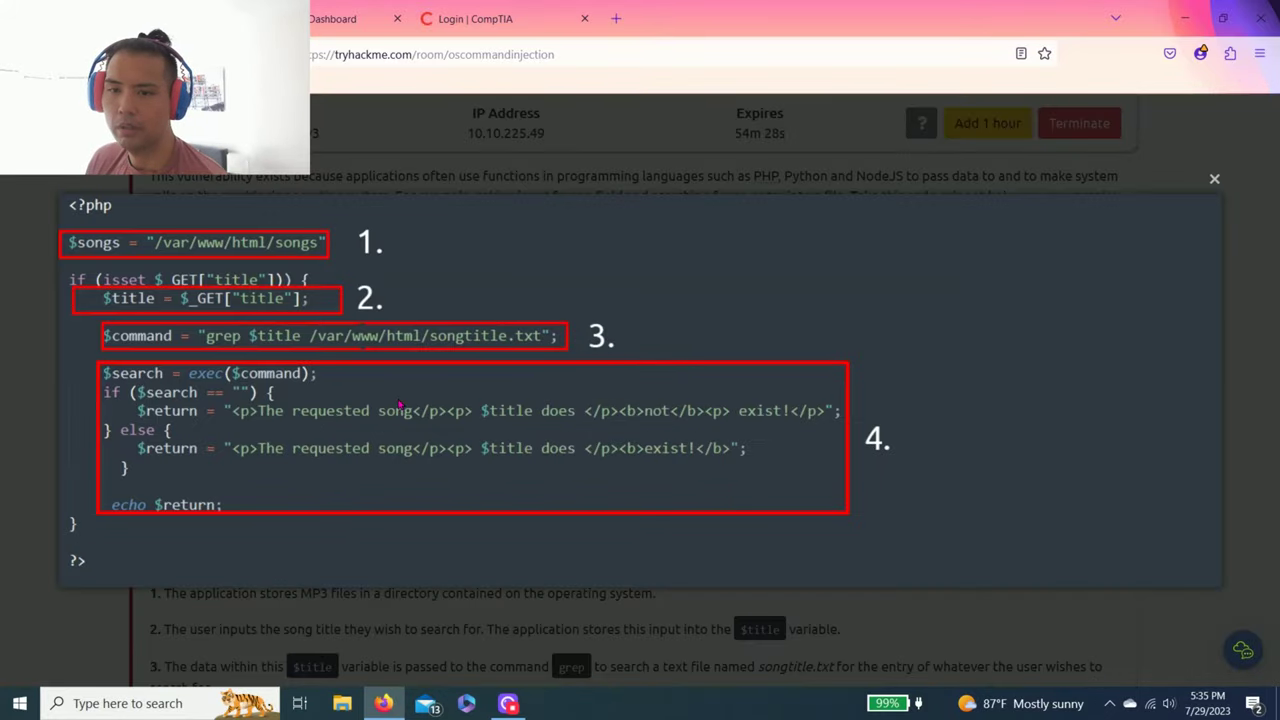
left_click(423, 183)
scroll(427, 335, "down", 10)
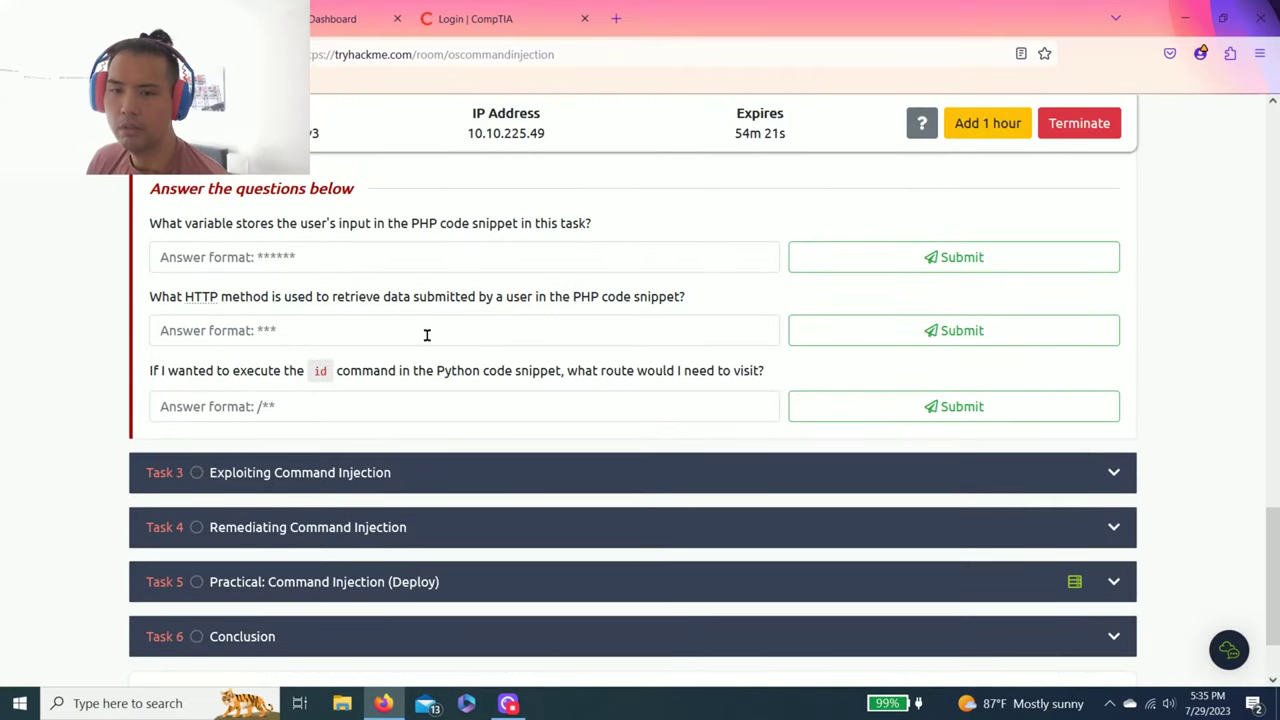
Step: Submit GET as the answer to the Task 2 question about the HTTP method used in the PHP code snippet
scroll(427, 335, "up", 3)
left_click_drag(206, 399, 260, 400)
left_click(334, 395)
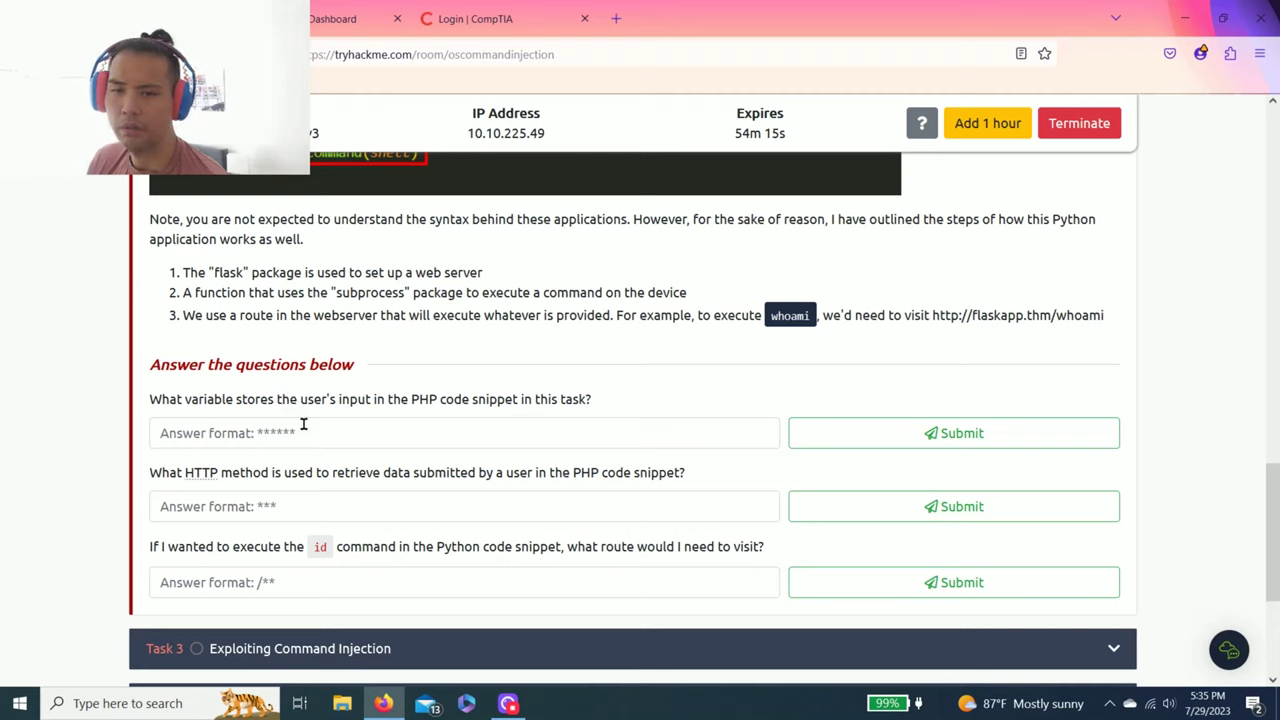
left_click(206, 491)
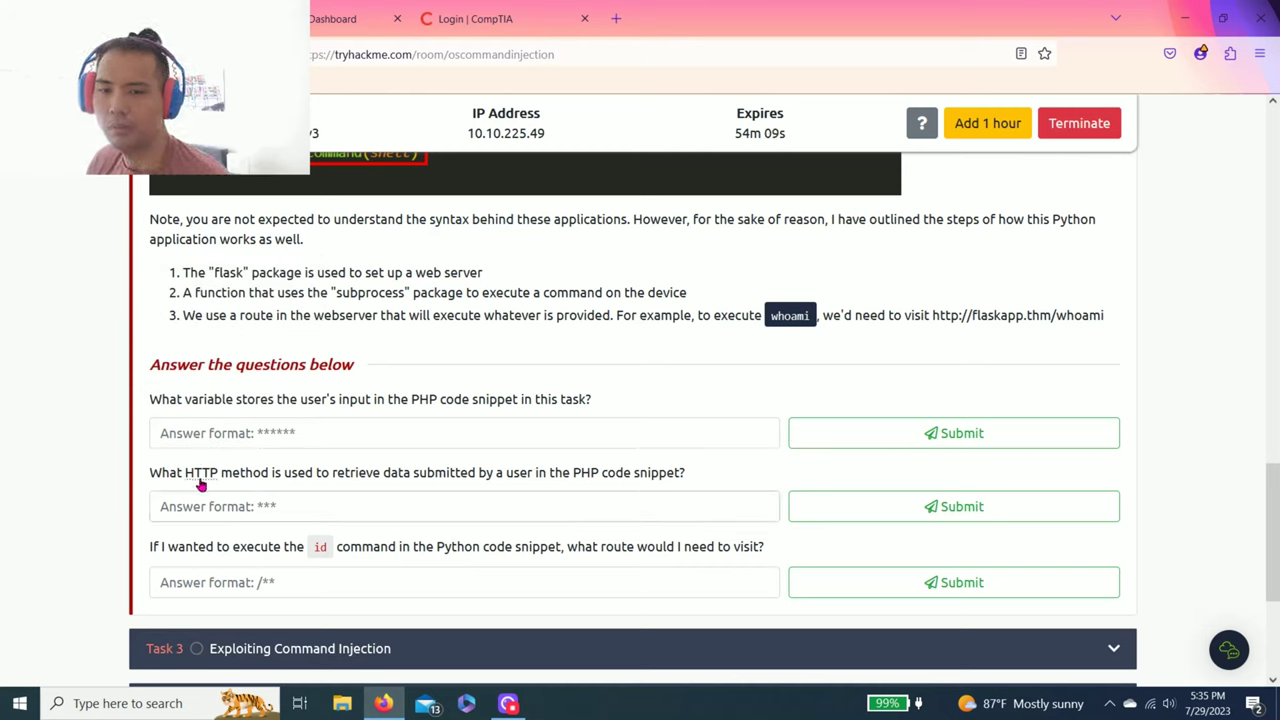
left_click_drag(252, 480, 656, 478)
left_click(576, 515)
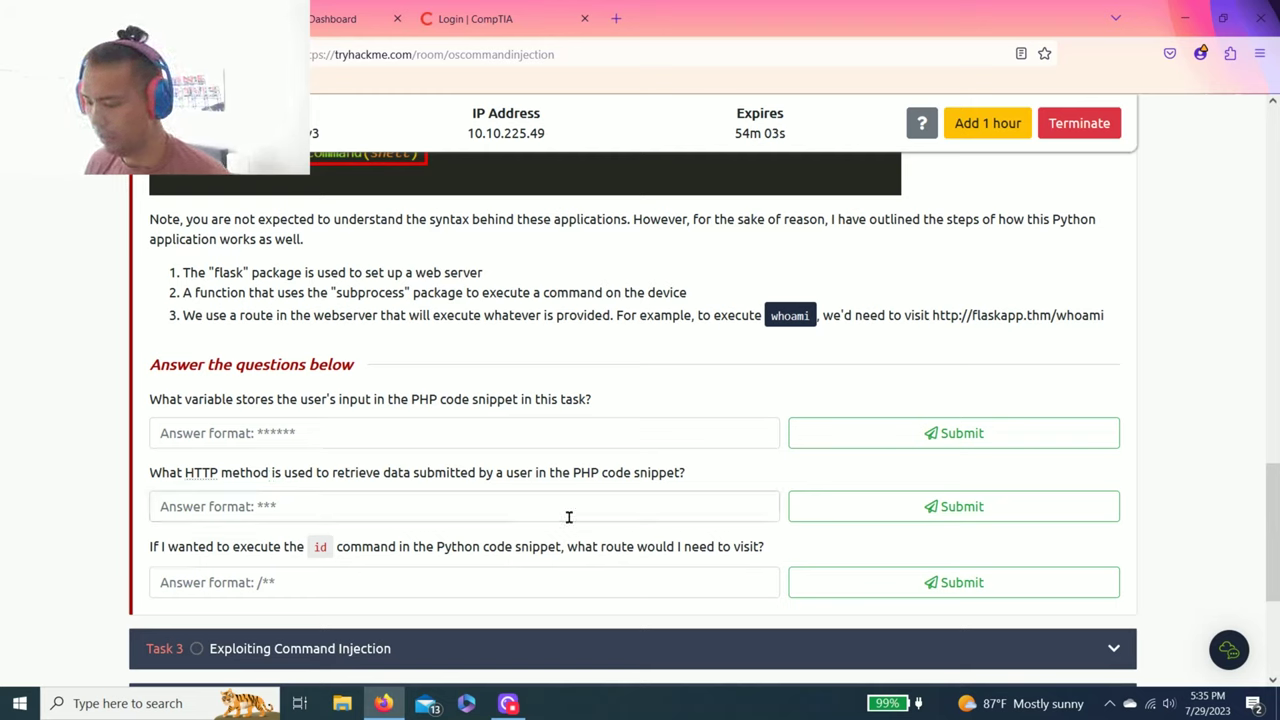
type("GET")
key("Return")
Step: Copy the variable name $title from point 2 of the explanation below the PHP code snippet
scroll(340, 583, "up", 1)
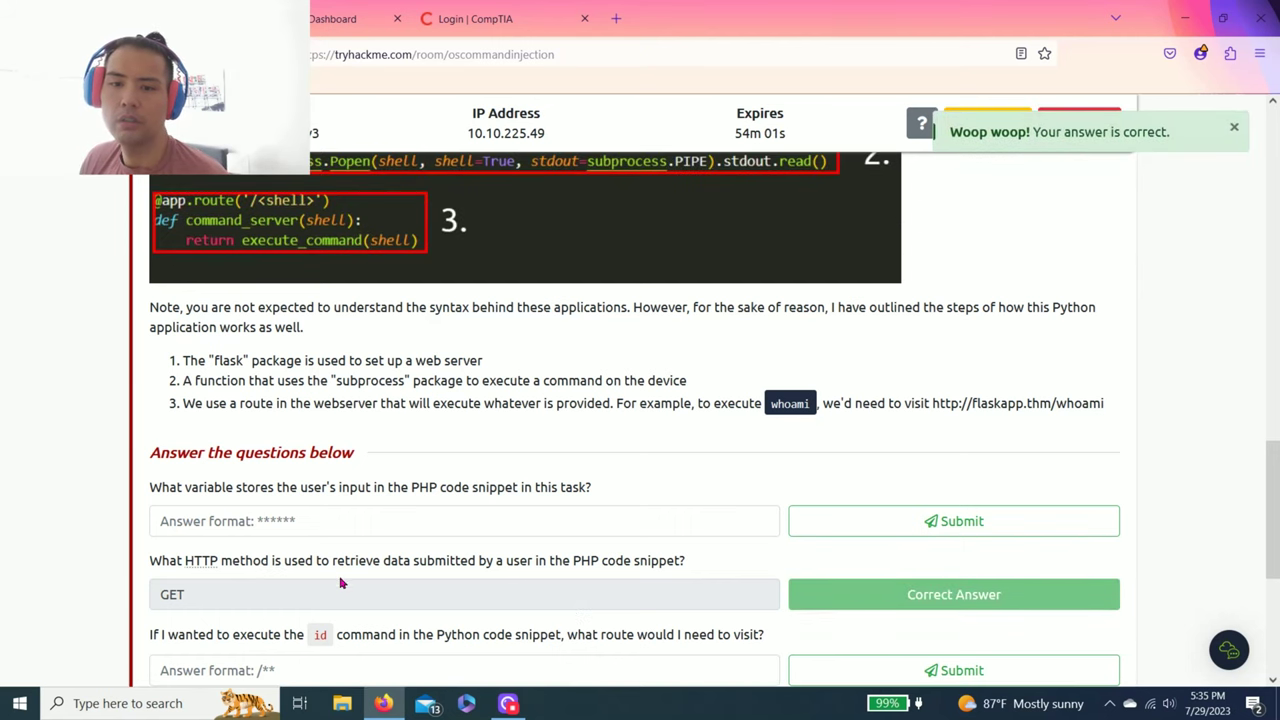
left_click_drag(289, 487, 528, 486)
scroll(528, 486, "up", 1)
scroll(528, 486, "up", 6)
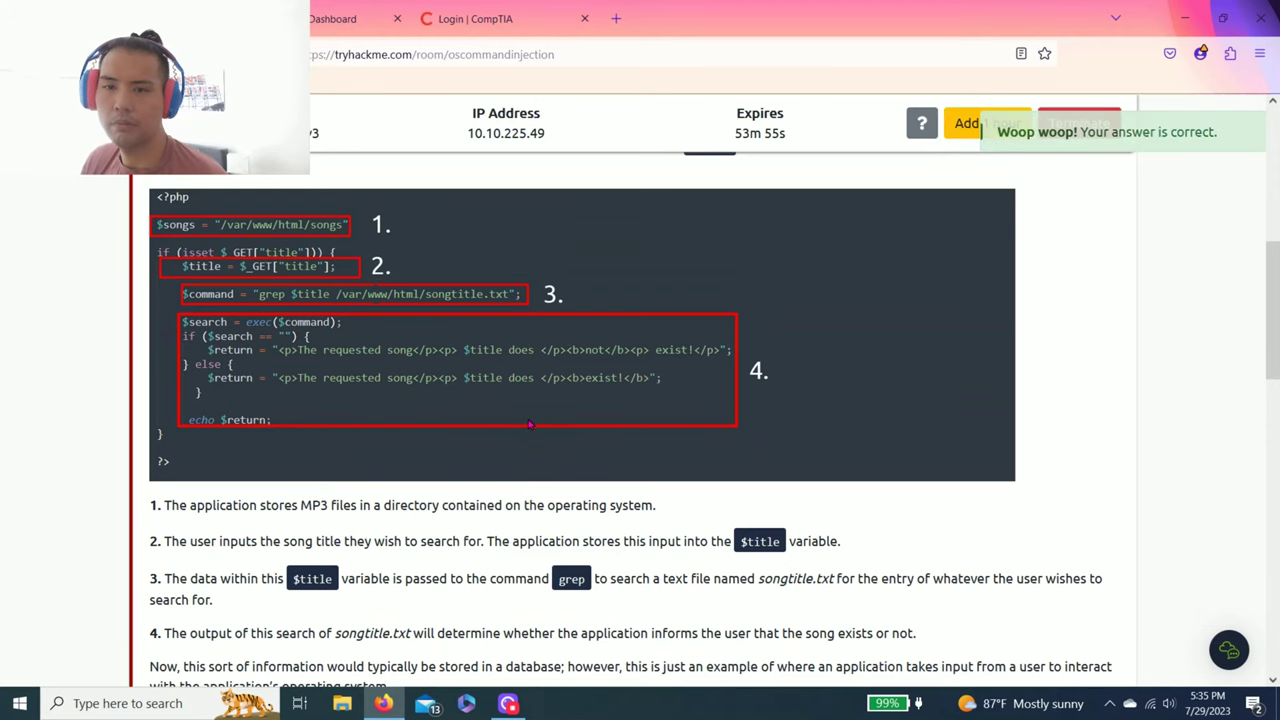
scroll(230, 448, "down", 1)
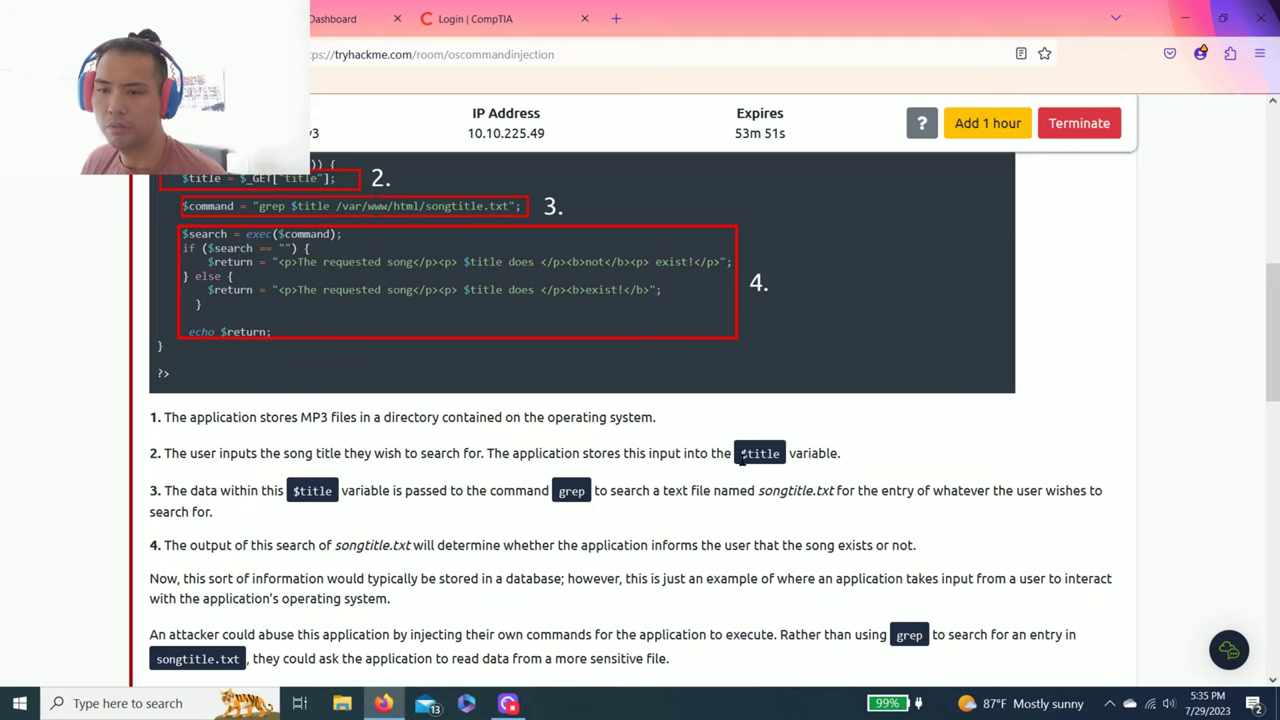
left_click_drag(742, 458, 781, 454)
key("ctrl+c")
left_click(782, 457)
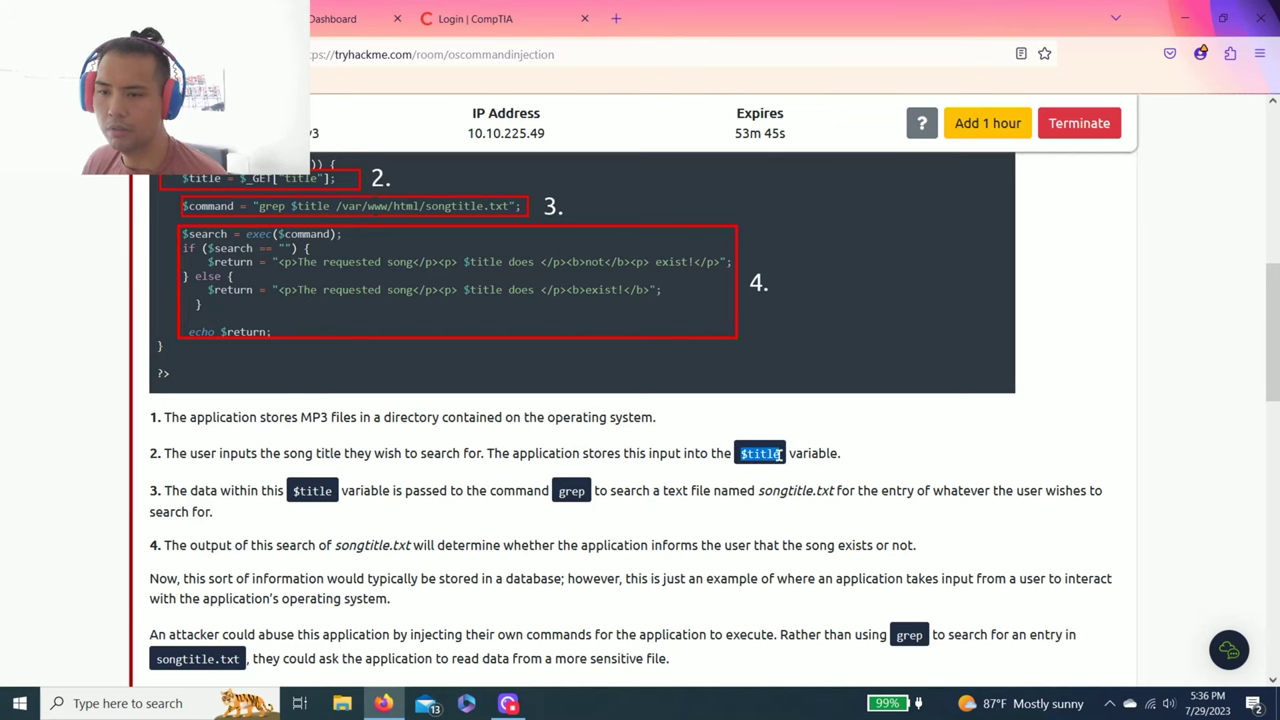
Step: Submit $title as the answer to the question about which variable stores the user's input in the PHP snippet
scroll(451, 463, "down", 10)
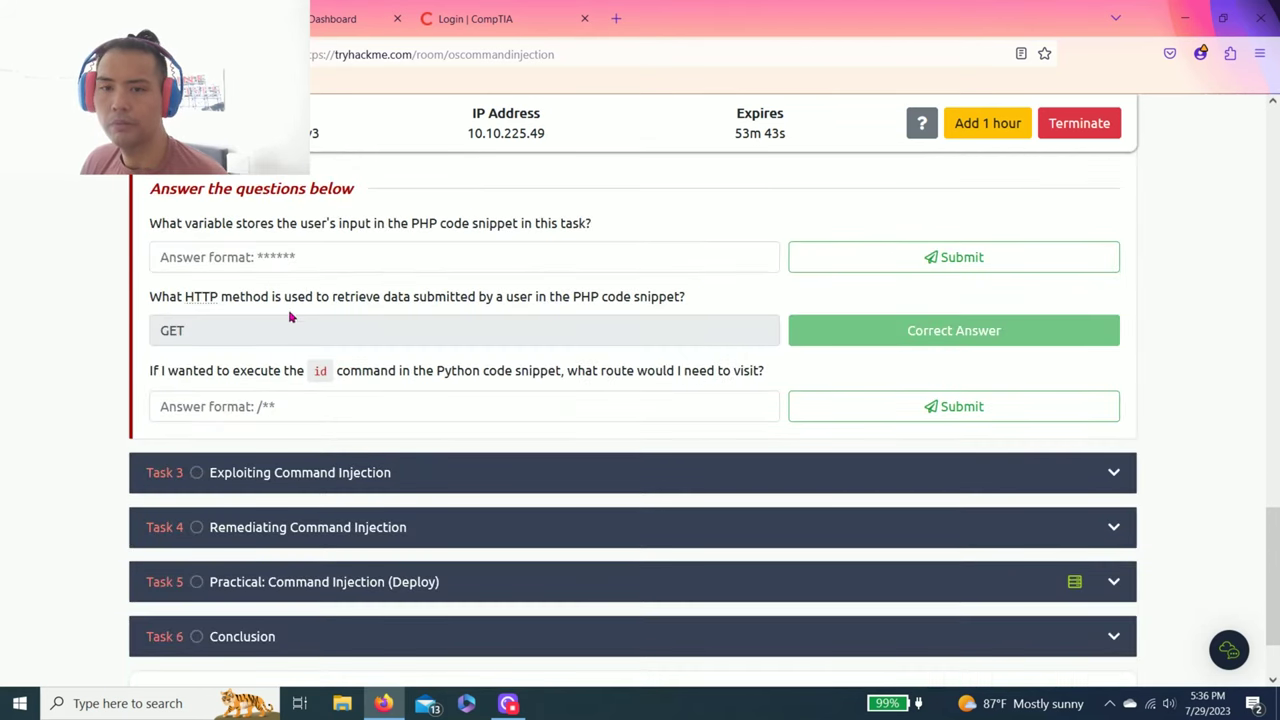
scroll(290, 340, "up", 1)
left_click(300, 350)
key("ctrl+v")
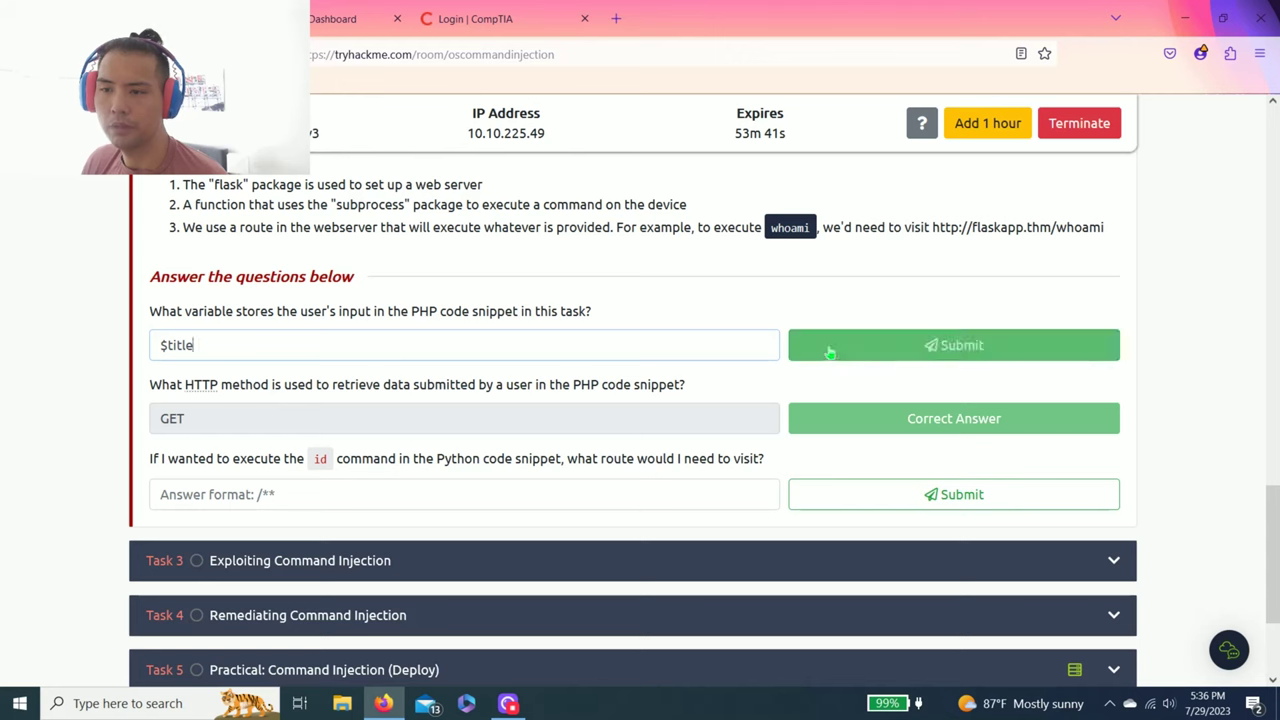
left_click(831, 349)
scroll(337, 543, "up", 1)
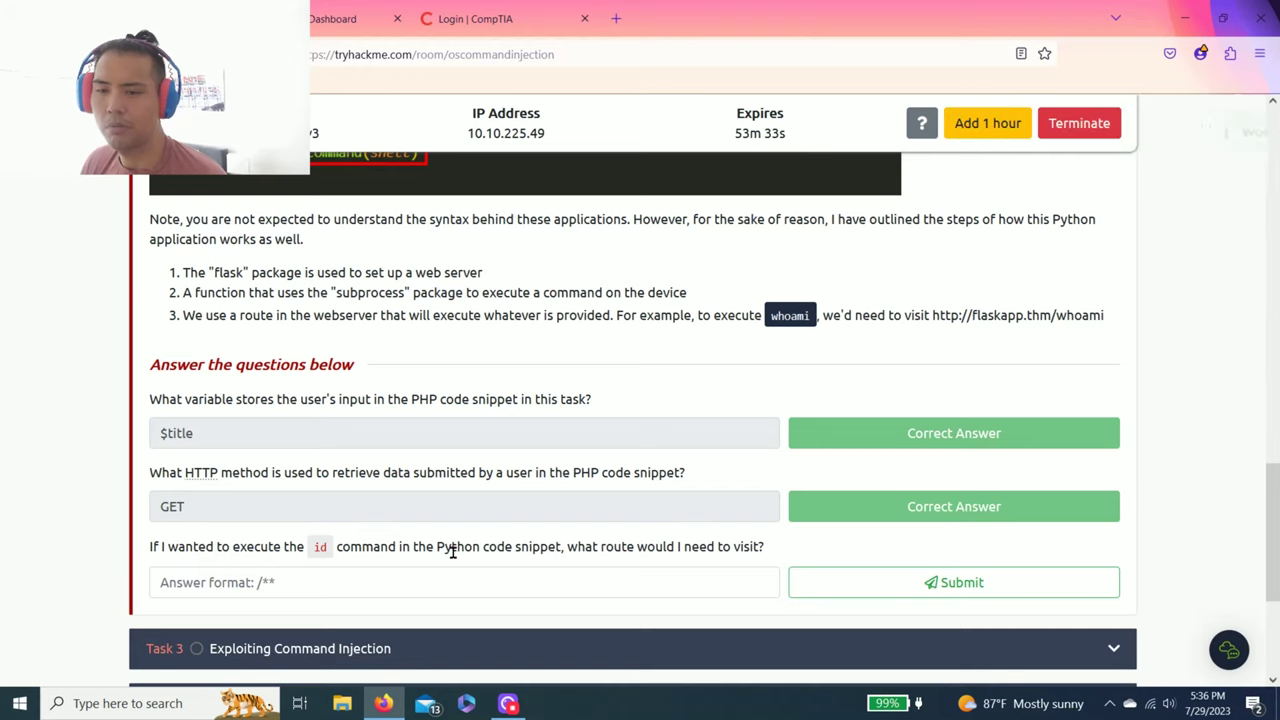
Step: Examine the Task 2 Python and PHP code snippets, including the enlarged PHP image, for the question about the id command's route
left_click(449, 592)
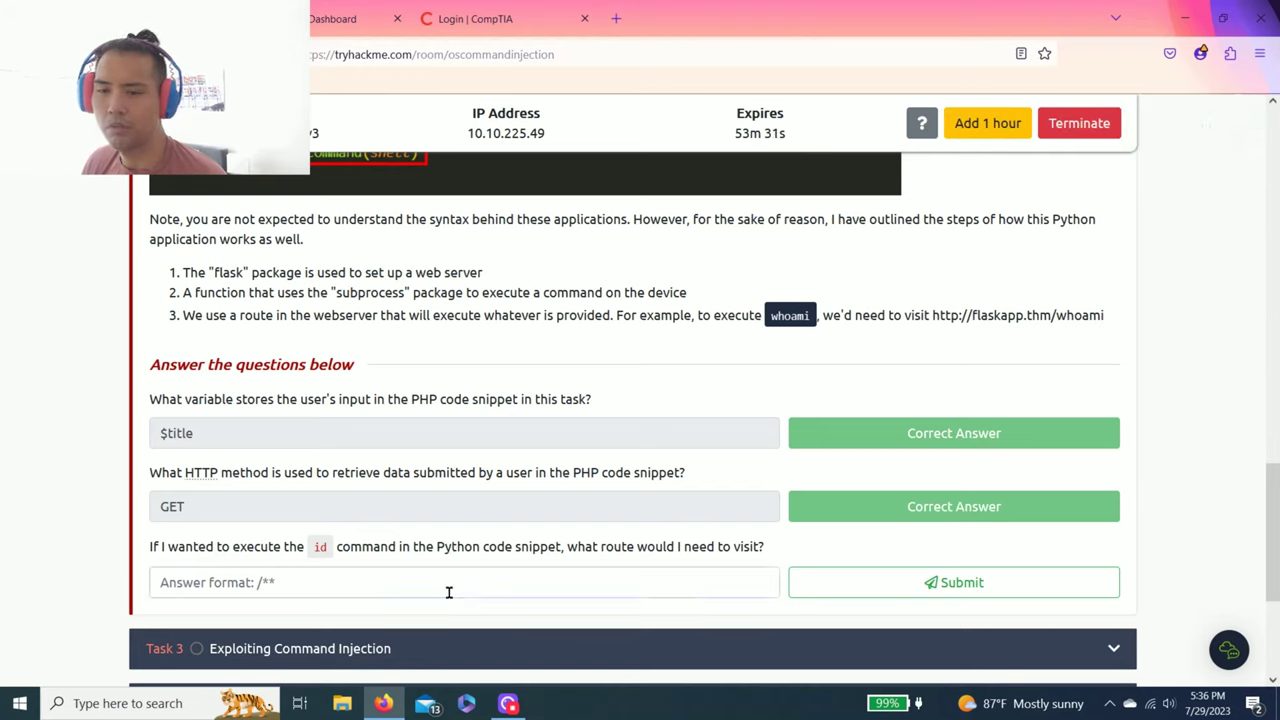
scroll(449, 592, "up", 6)
scroll(445, 594, "down", 3)
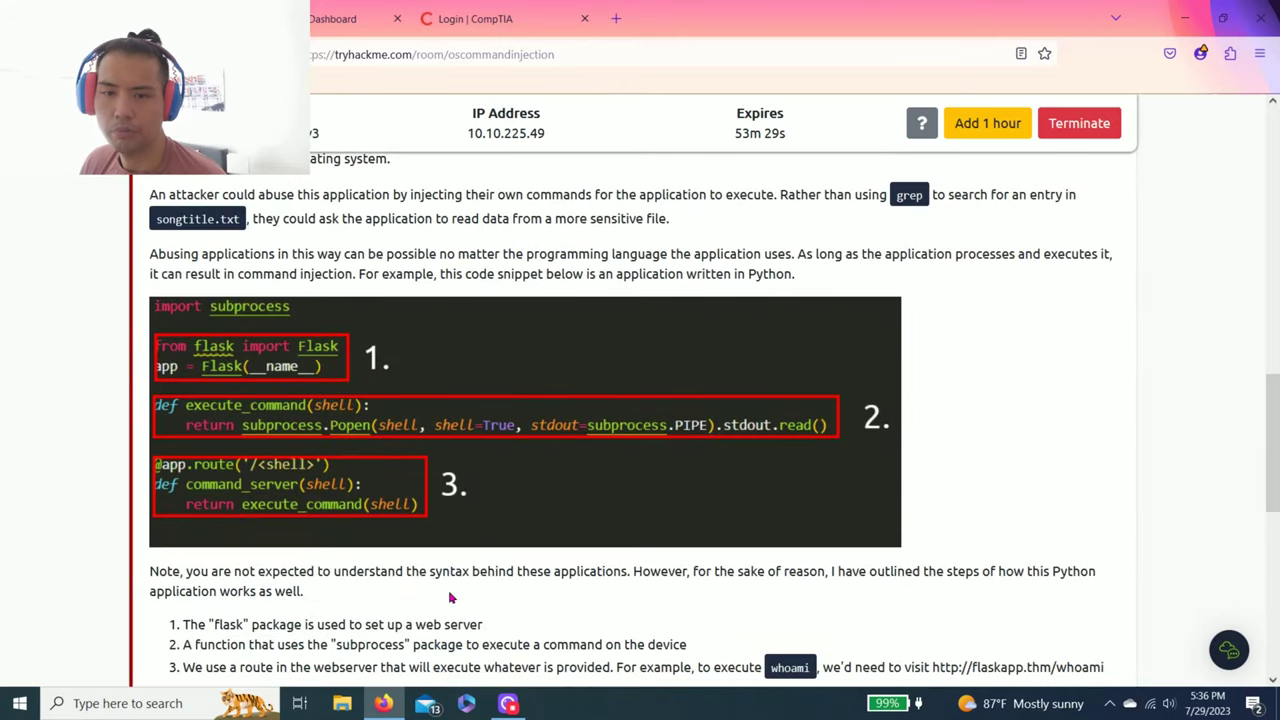
scroll(443, 594, "up", 8)
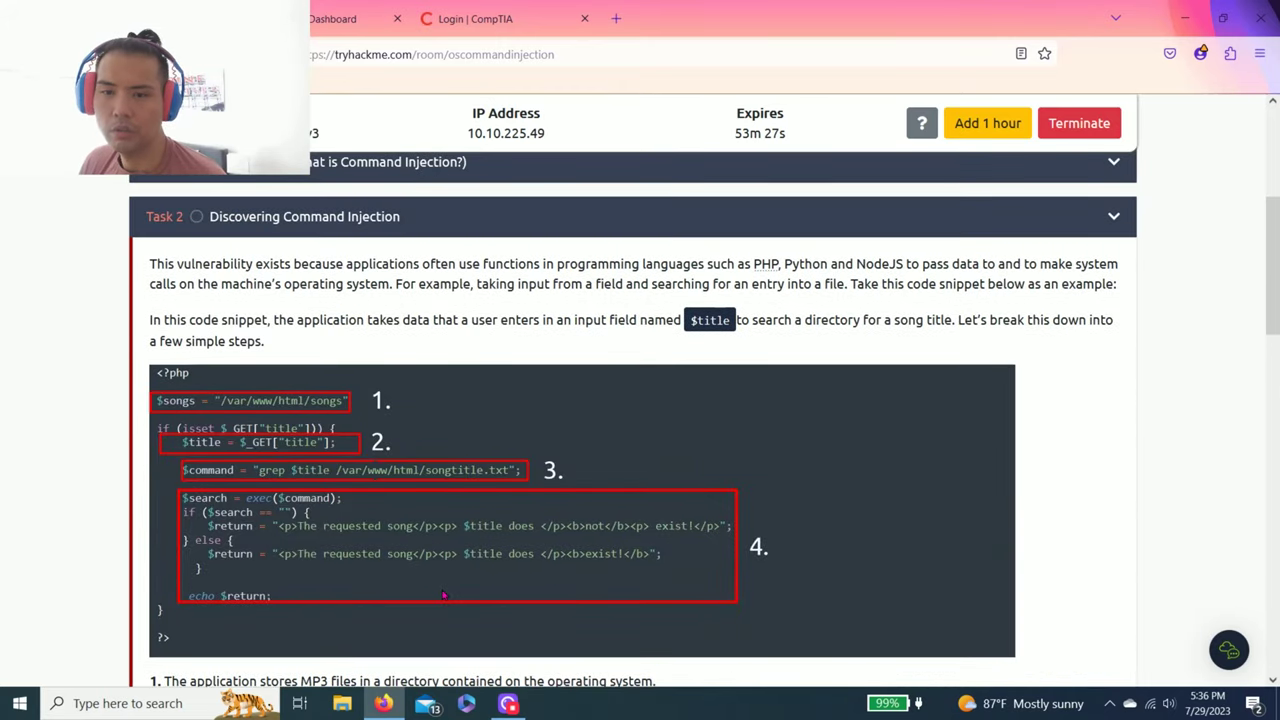
scroll(245, 470, "down", 1)
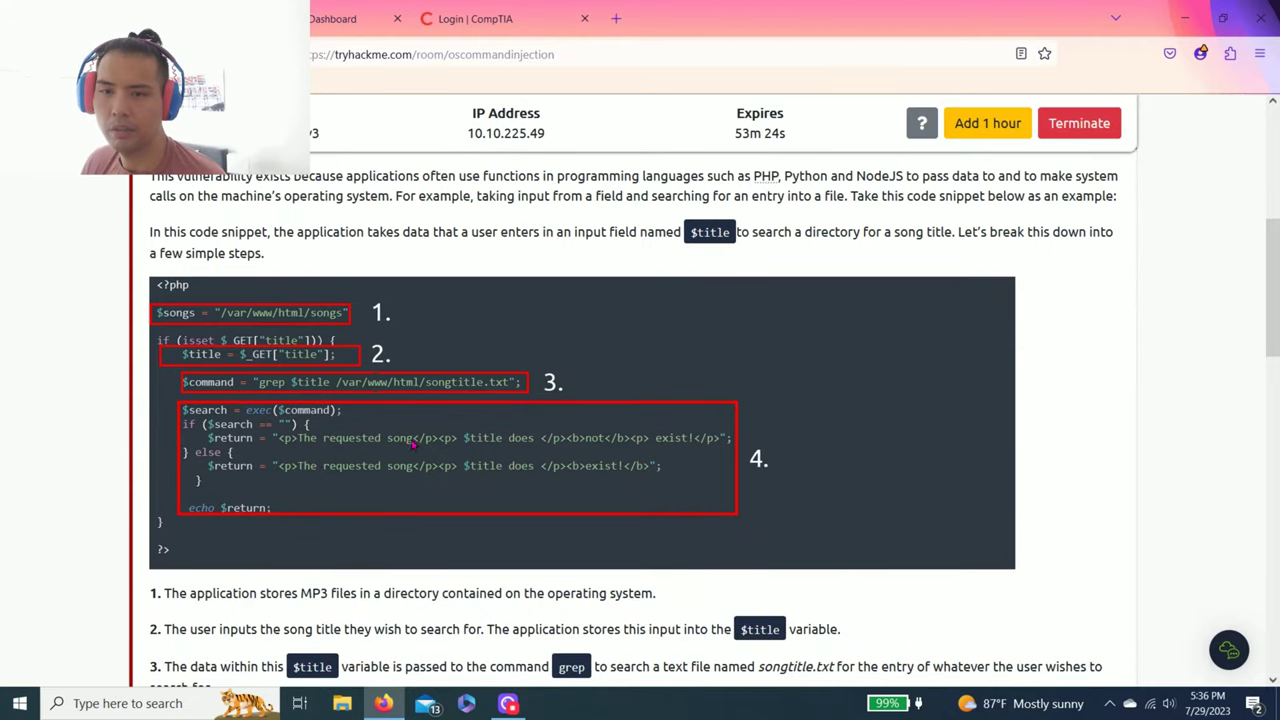
scroll(426, 444, "up", 1)
left_click(323, 450)
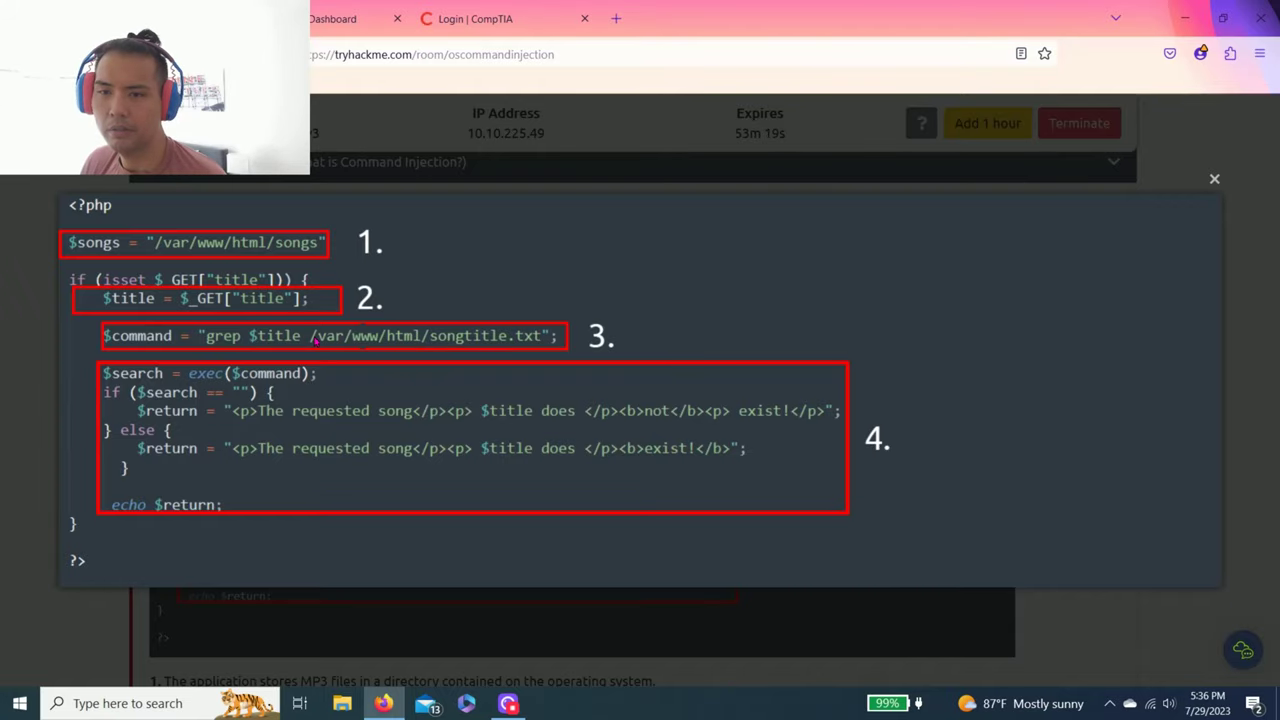
left_click(55, 418)
Step: Submit /id as the answer to the question about which route executes the id command in the Python code snippet
scroll(266, 486, "down", 8)
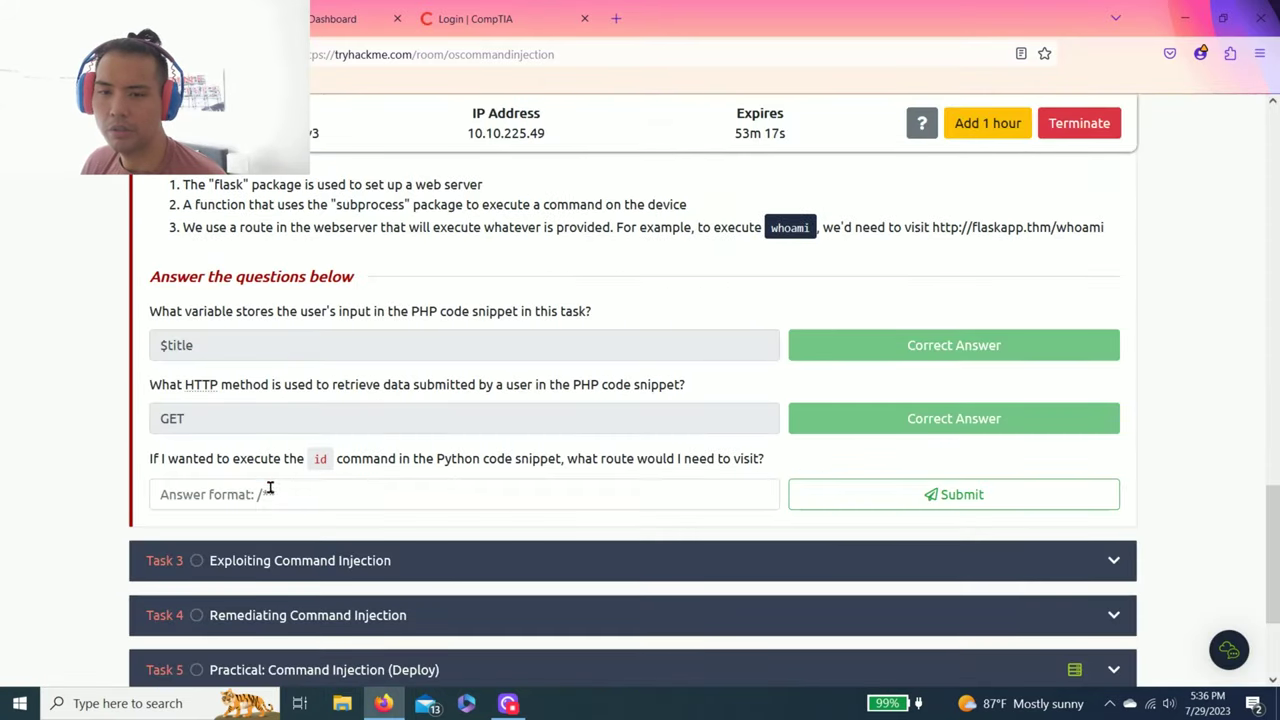
left_click(270, 492)
type("/")
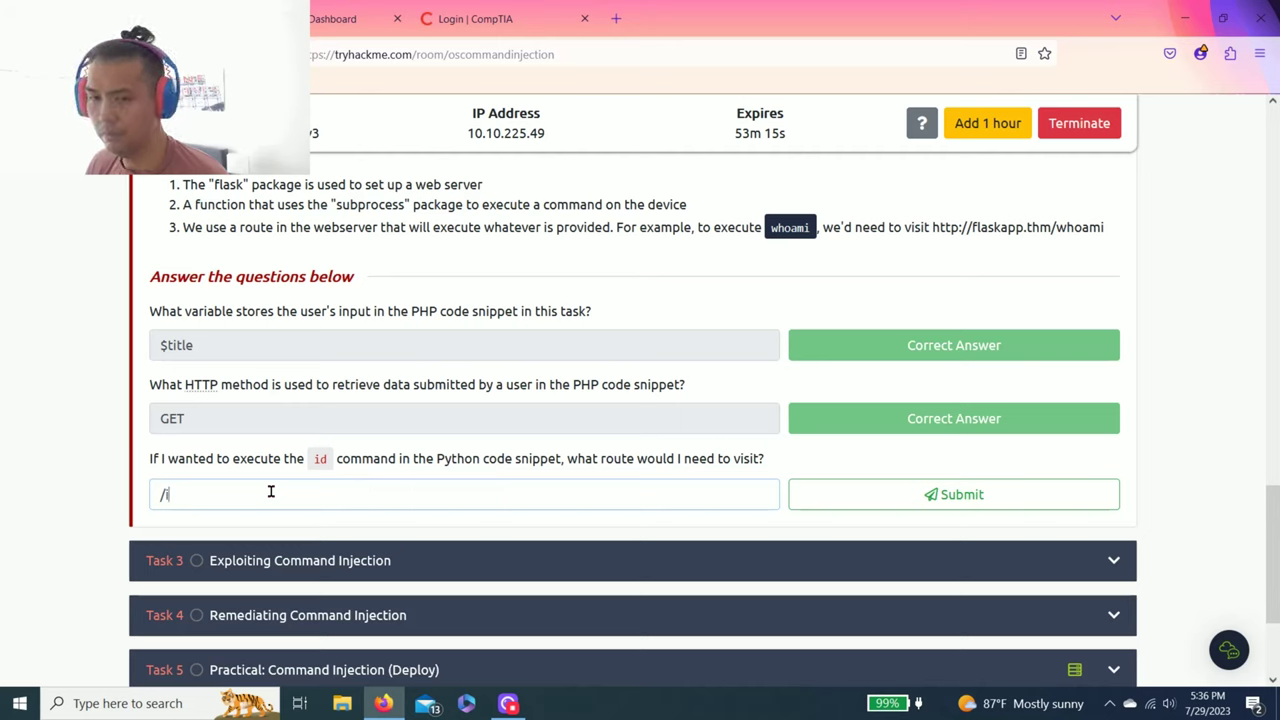
type("ip")
key("Return")
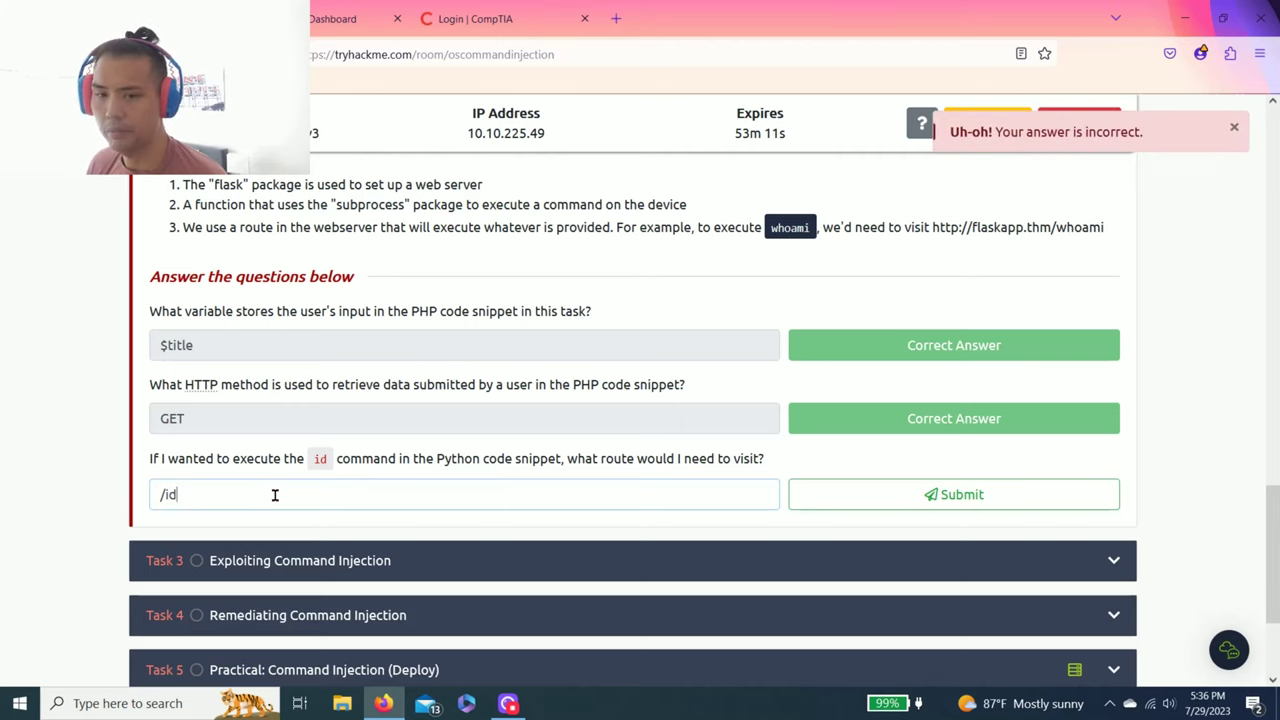
key("Return")
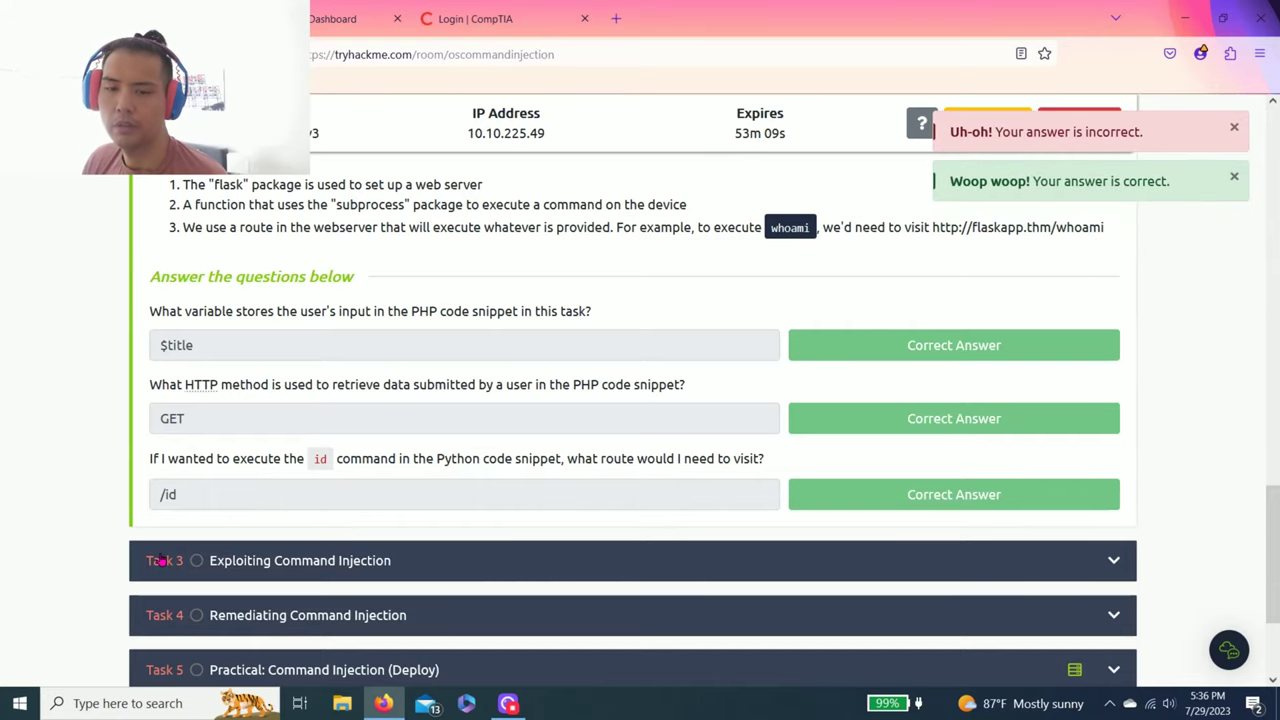
Step: Open Task 3, Exploiting Command Injection, and read through its detection methods, useful payload tables and questions
left_click(273, 562)
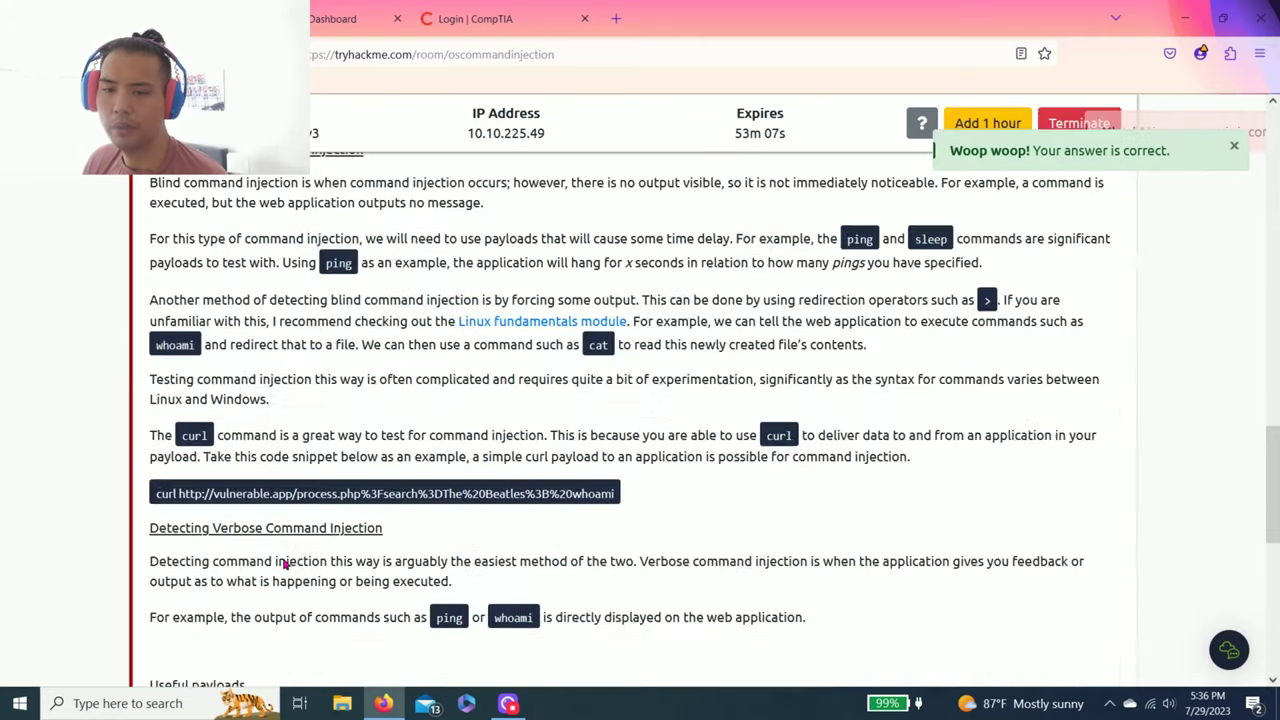
scroll(337, 523, "down", 5)
scroll(337, 523, "up", 7)
scroll(337, 523, "up", 4)
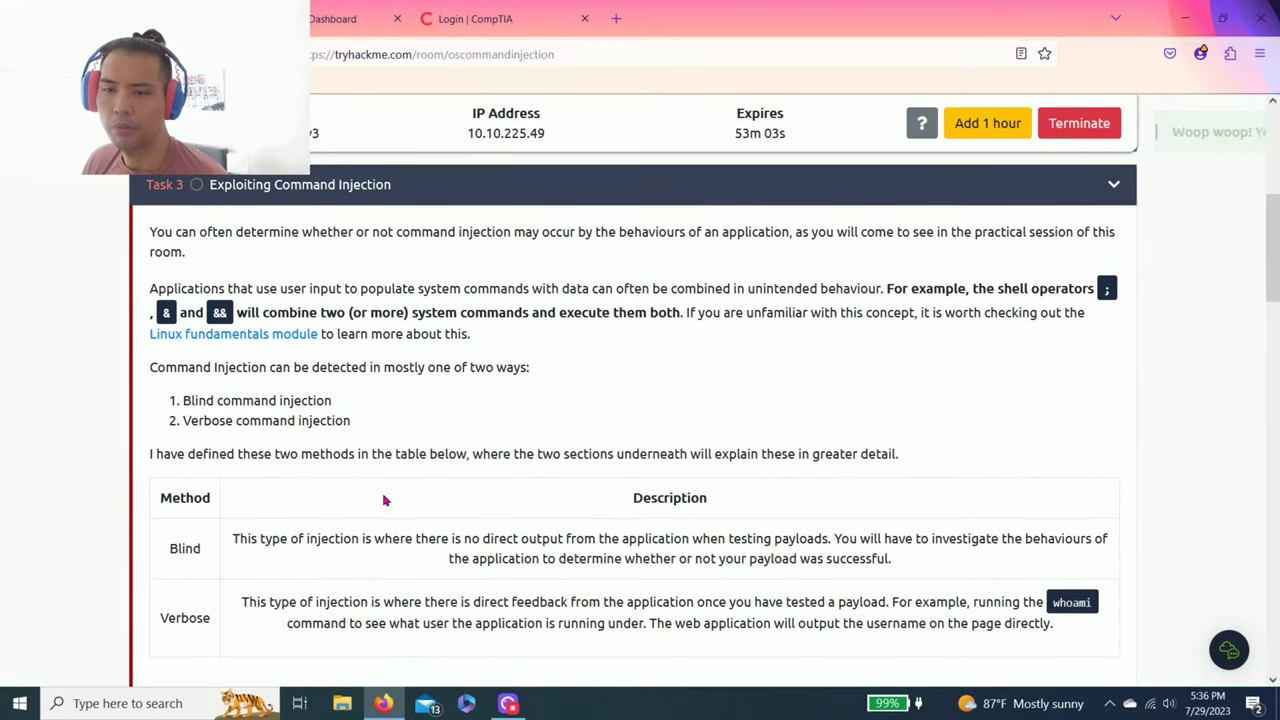
scroll(384, 500, "down", 1)
scroll(378, 366, "up", 2)
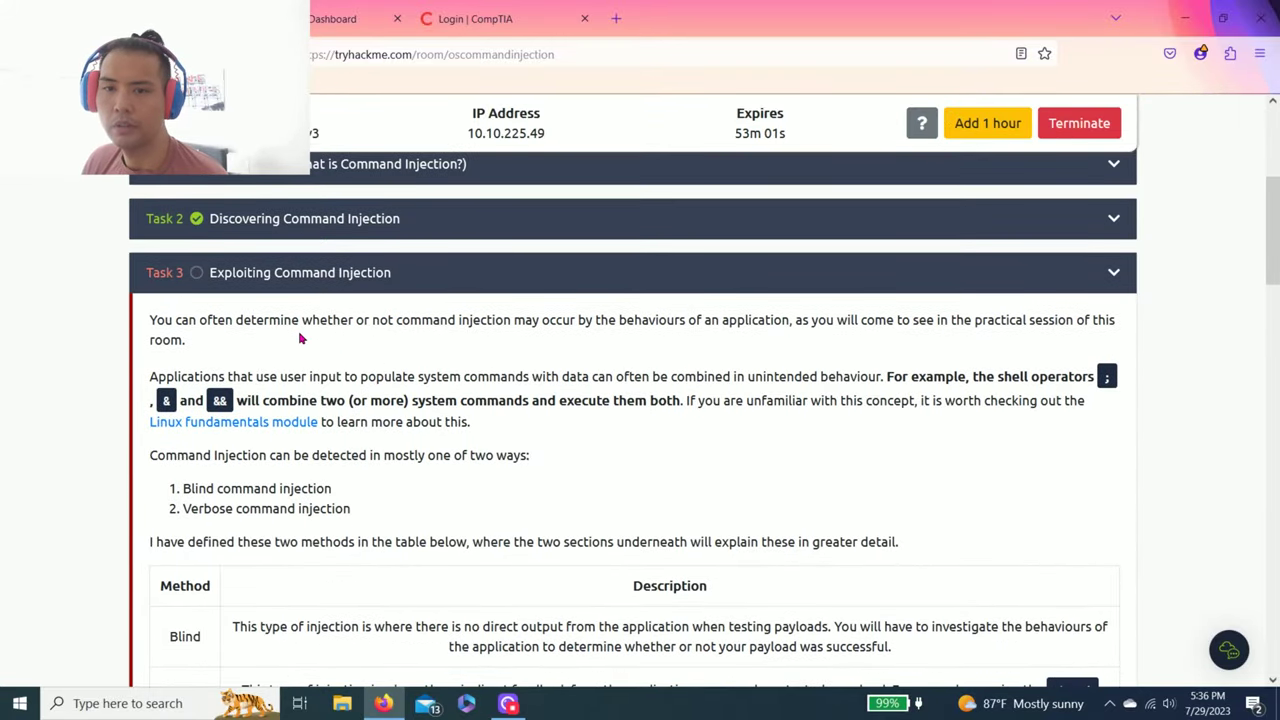
scroll(430, 372, "down", 1)
scroll(251, 394, "down", 2)
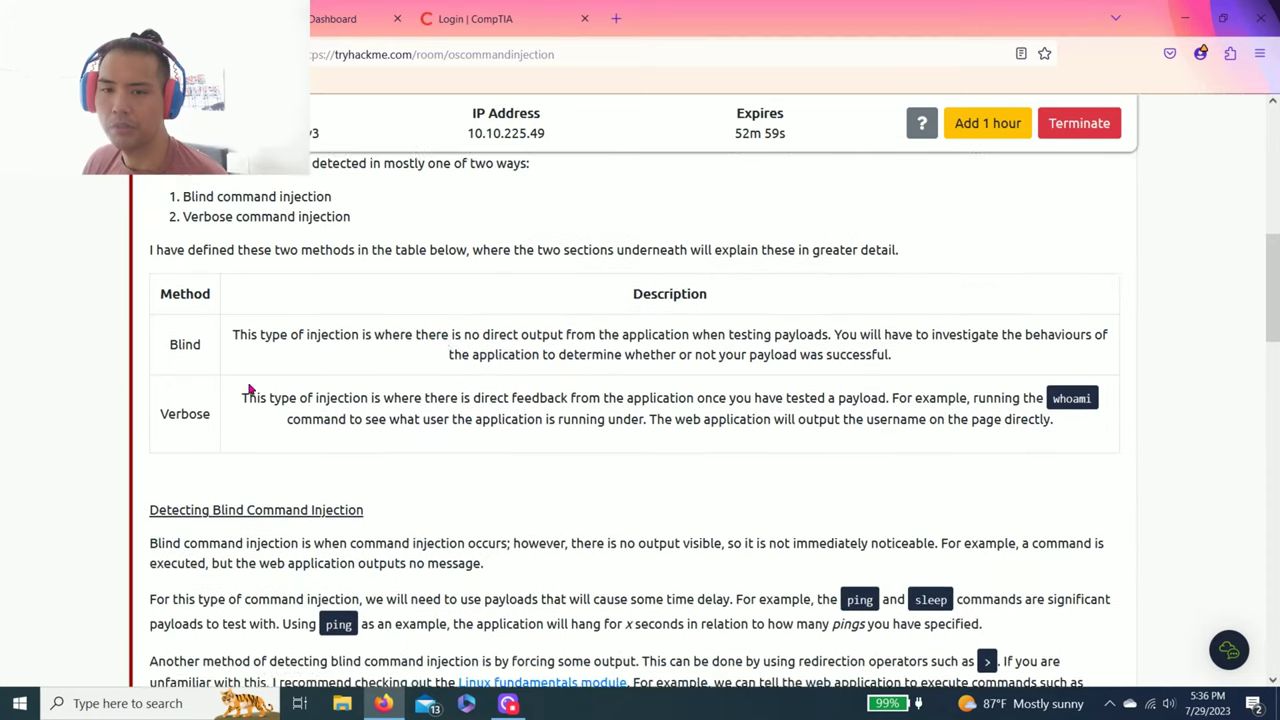
scroll(203, 470, "down", 8)
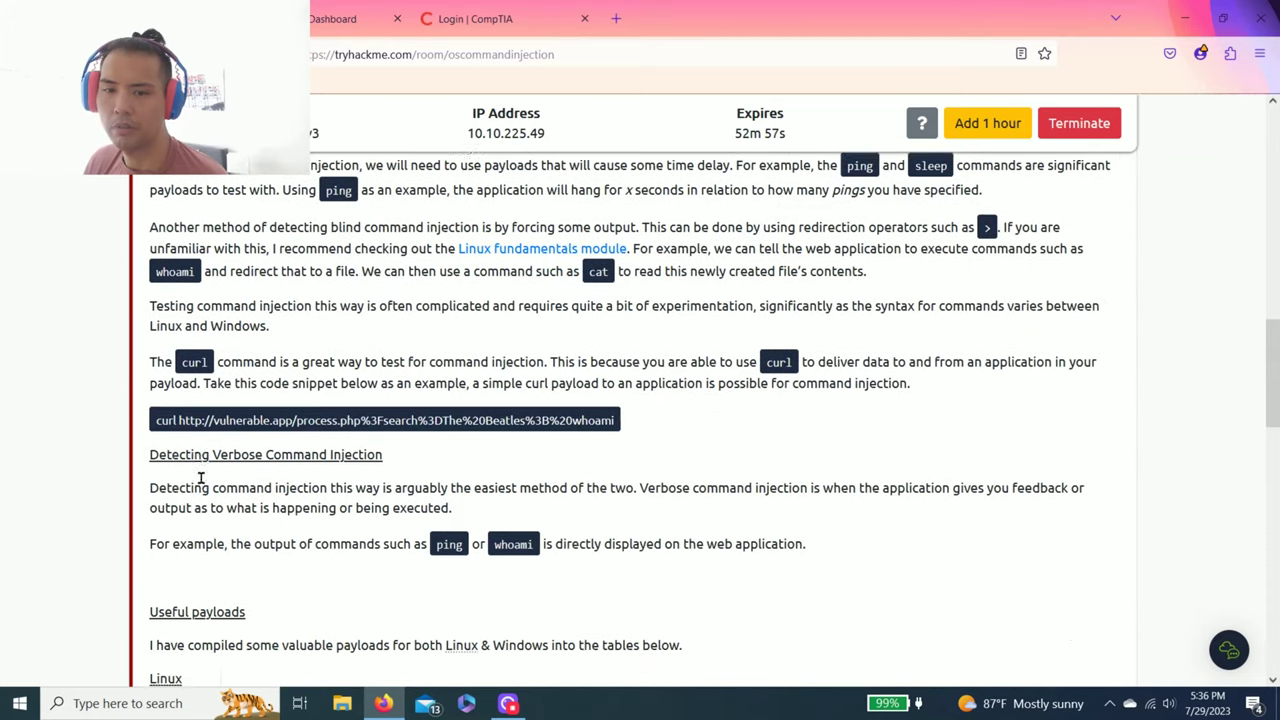
left_click_drag(323, 494, 423, 614)
left_click(446, 563)
scroll(416, 571, "down", 3)
scroll(423, 614, "down", 5)
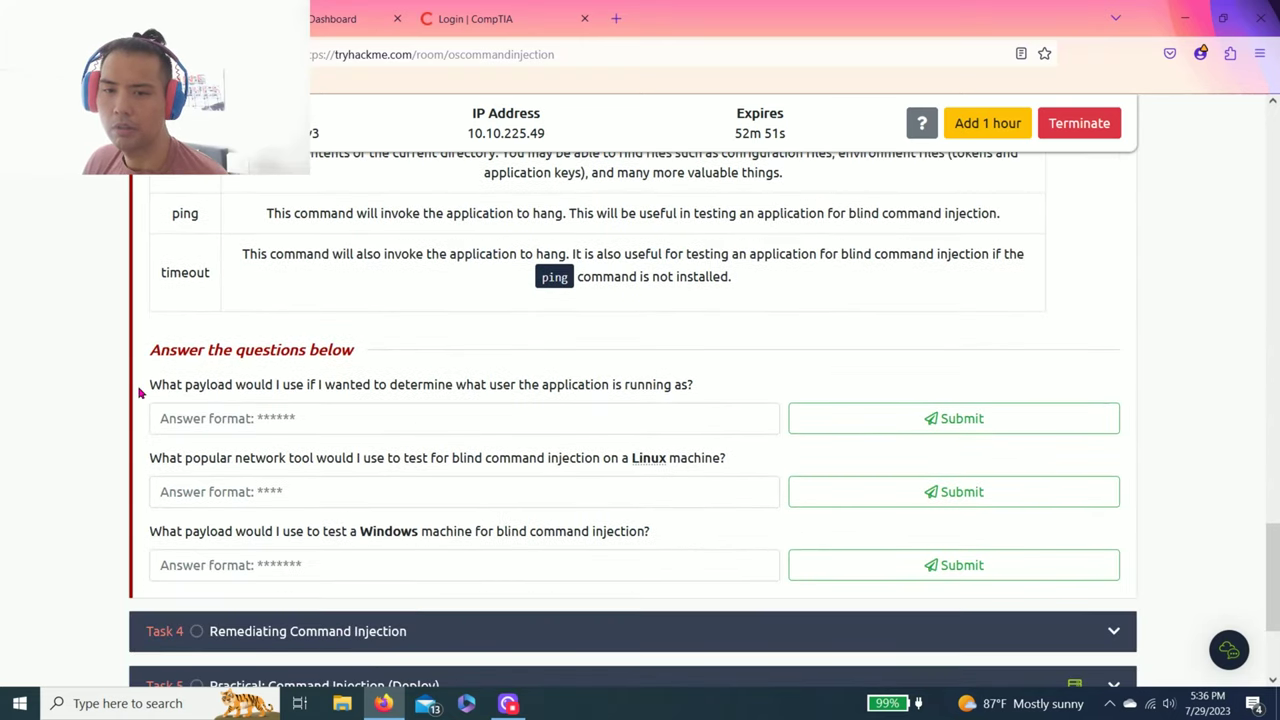
Step: Read the first Task 3 question and examine the Verbose row of the methods table for the payload that reveals the application's user
left_click_drag(167, 386, 320, 351)
left_click(181, 385)
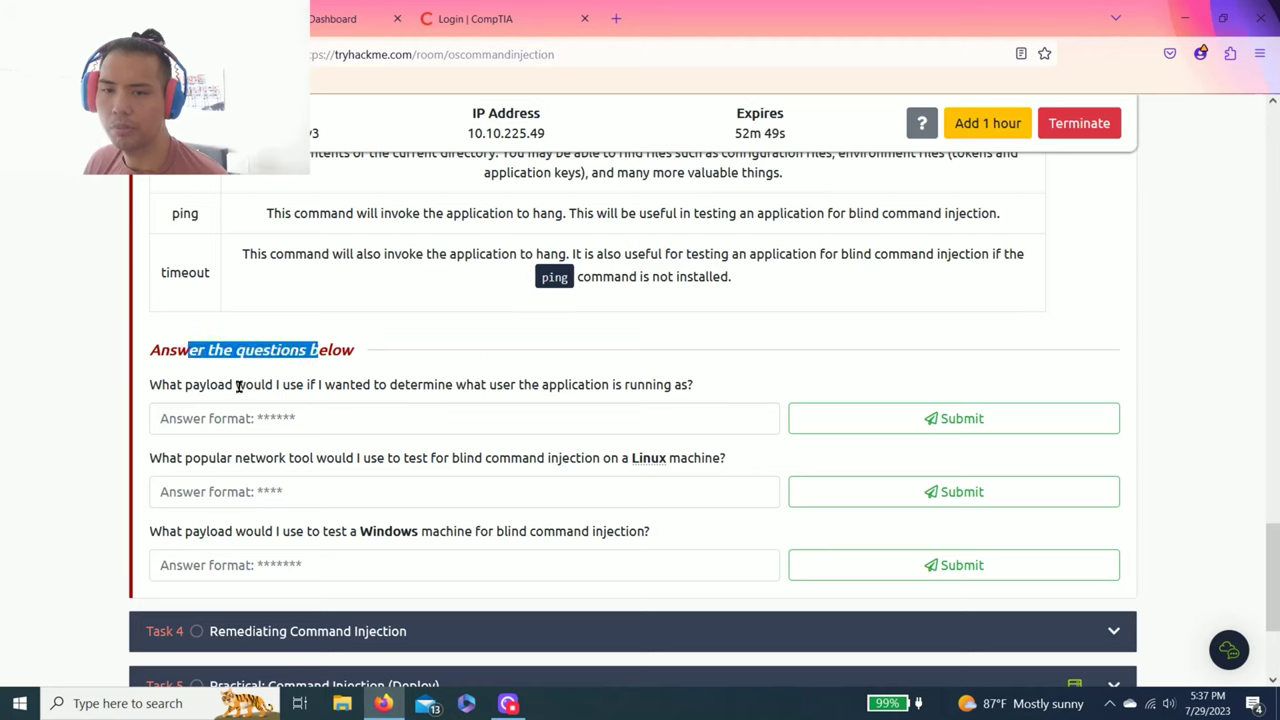
left_click(238, 387)
left_click_drag(217, 386, 664, 386)
left_click(674, 386)
scroll(678, 392, "up", 9)
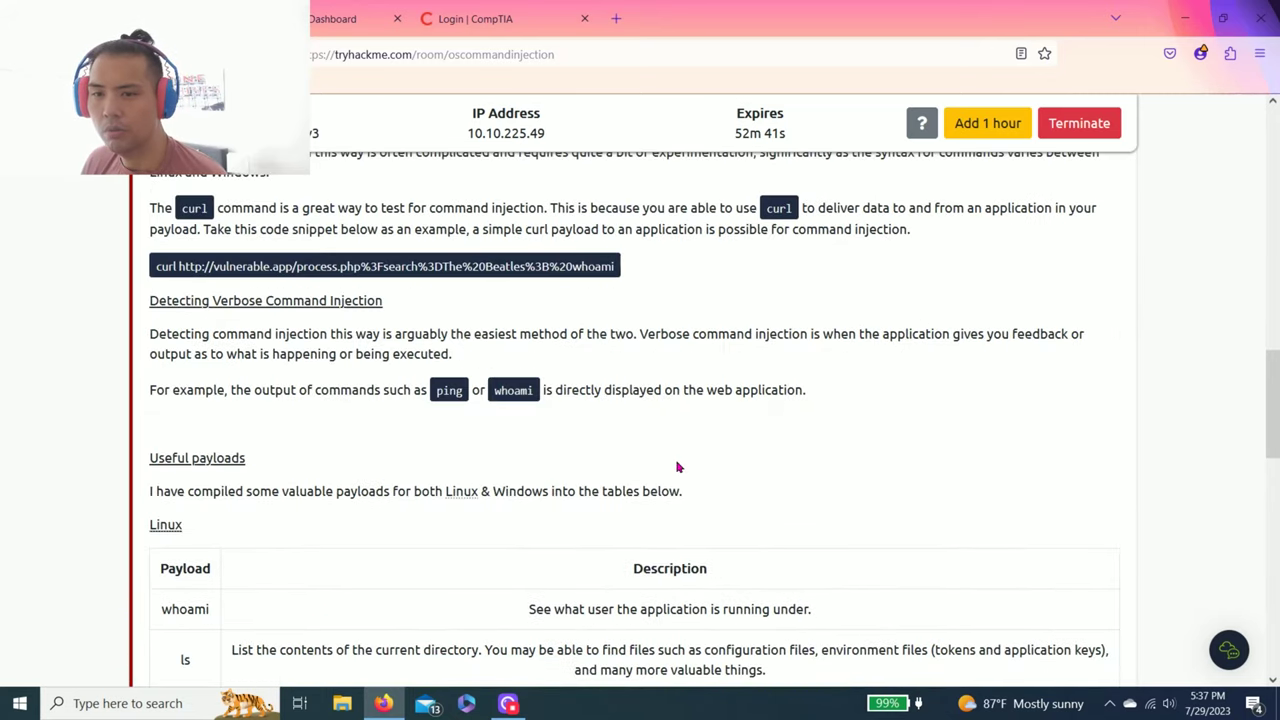
scroll(677, 467, "up", 4)
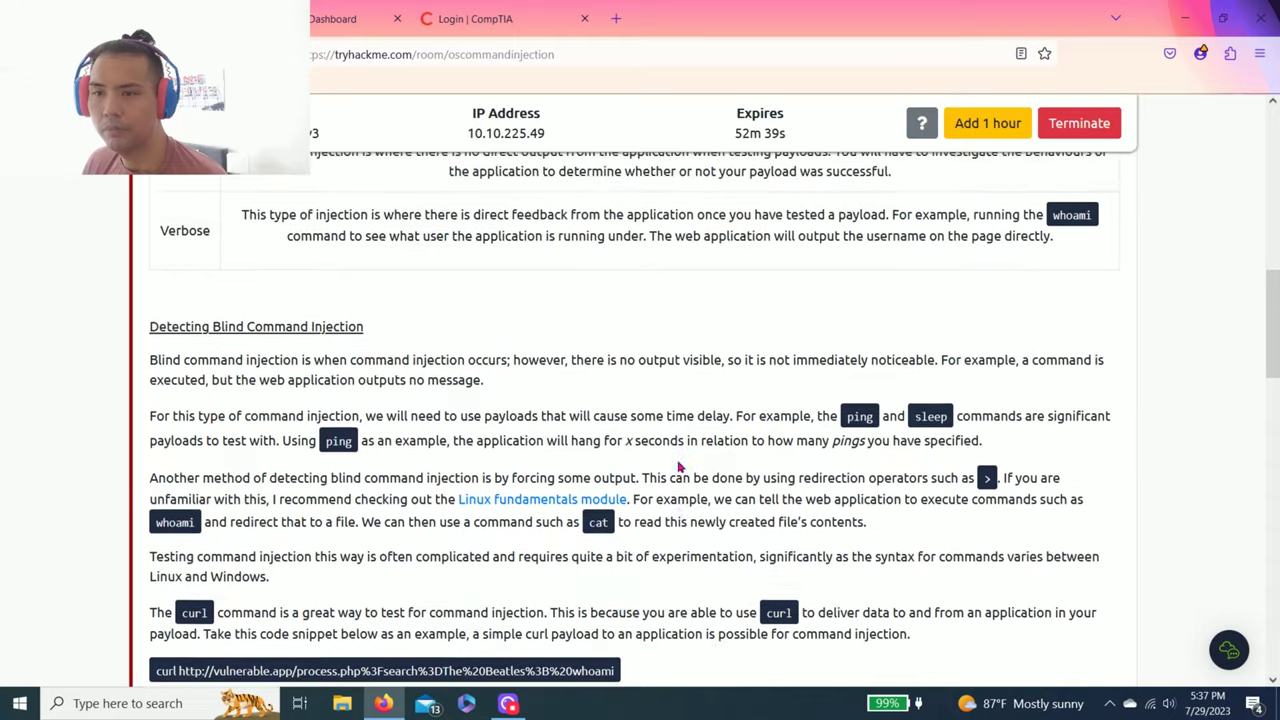
scroll(679, 467, "up", 3)
scroll(714, 470, "down", 1)
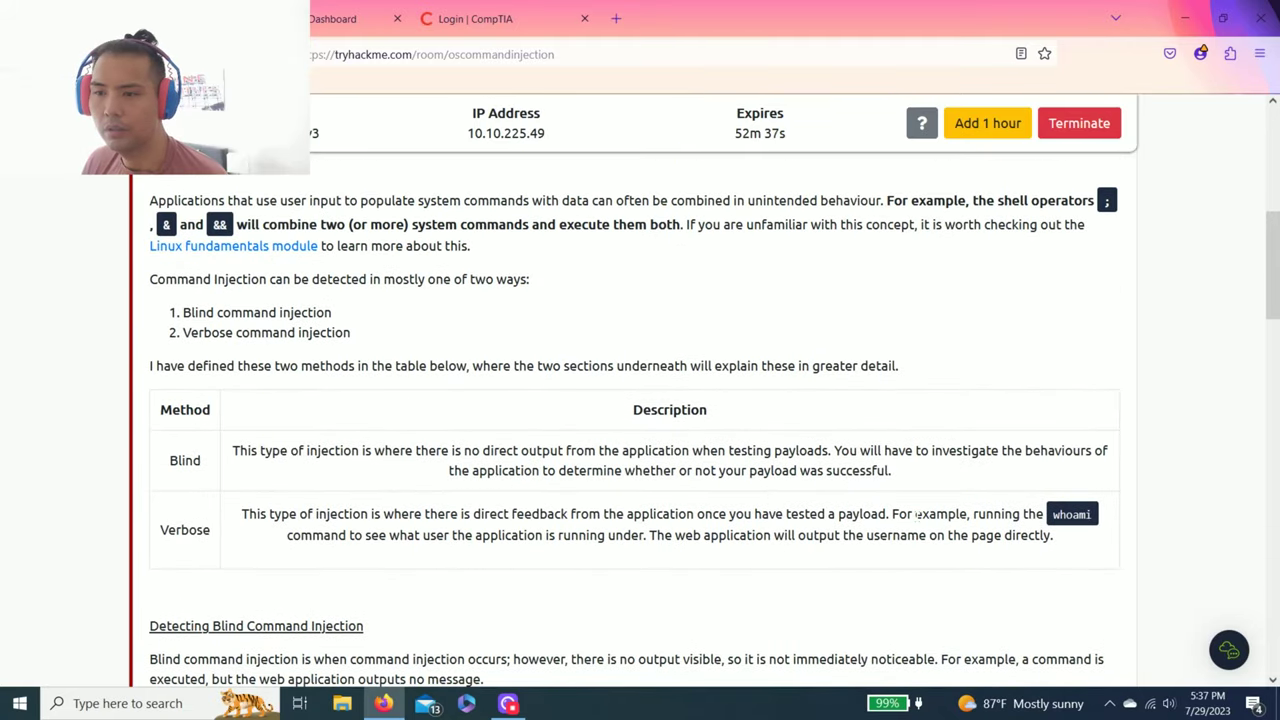
left_click_drag(981, 516, 1104, 517)
left_click(1048, 514)
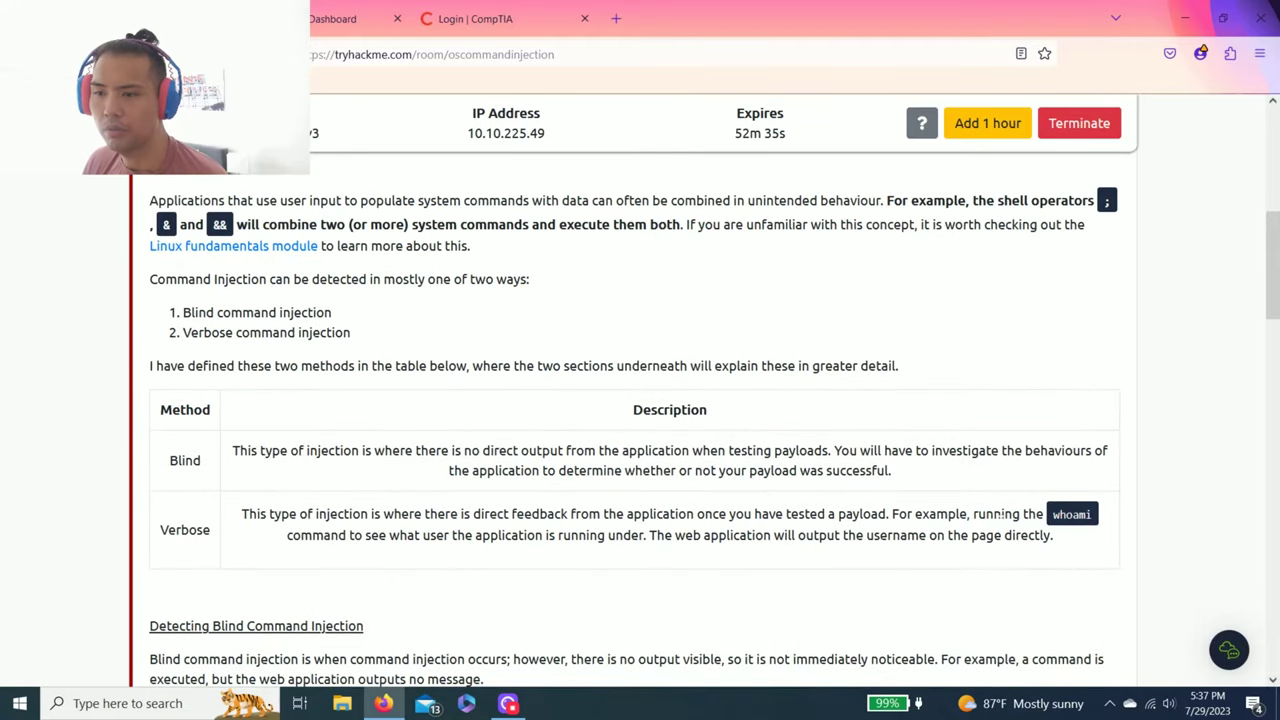
left_click_drag(1001, 515, 1113, 519)
left_click(530, 532)
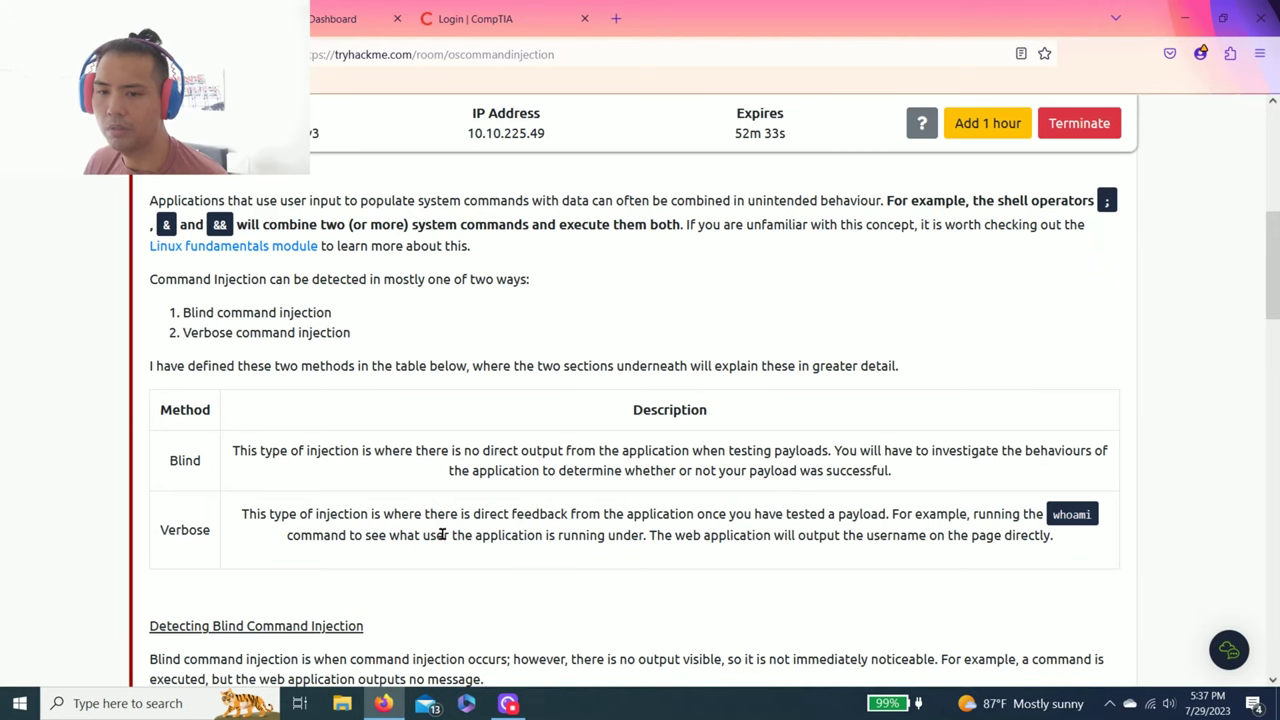
Step: Submit whoami as the answer to the question about the payload that determines what user the application is running as
scroll(385, 541, "down", 10)
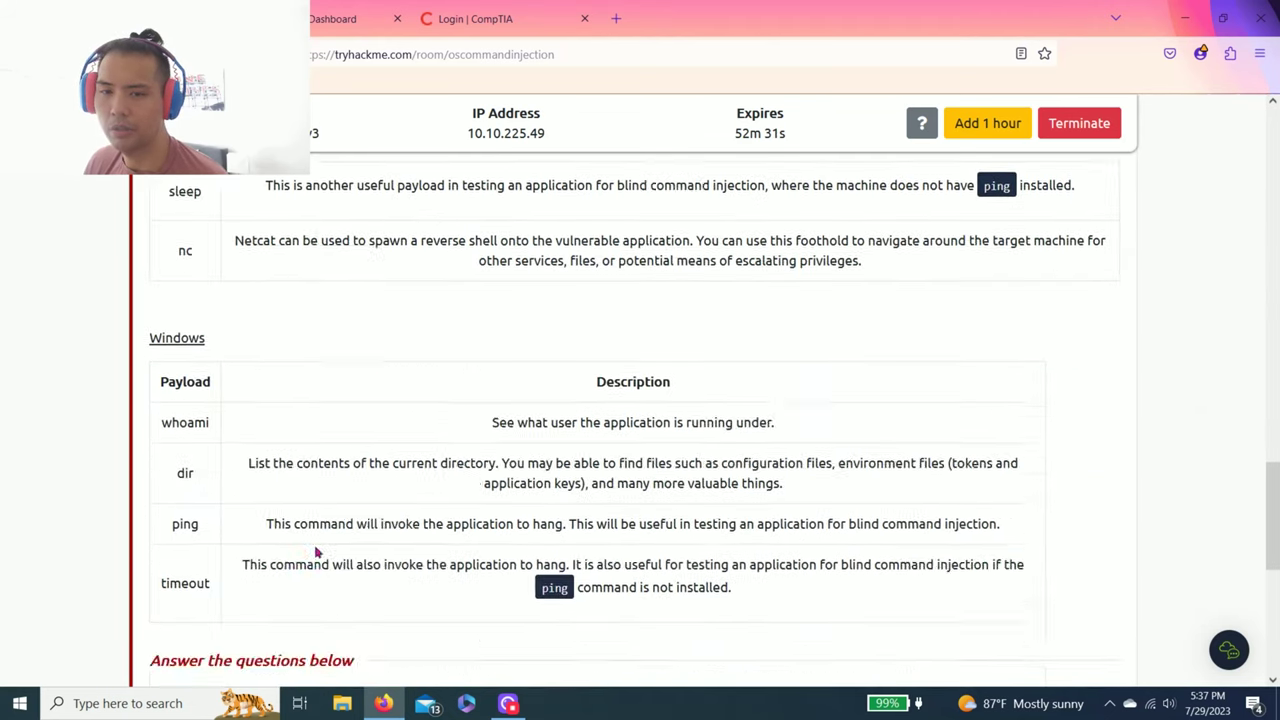
scroll(315, 551, "down", 3)
scroll(315, 546, "up", 2)
left_click(317, 582)
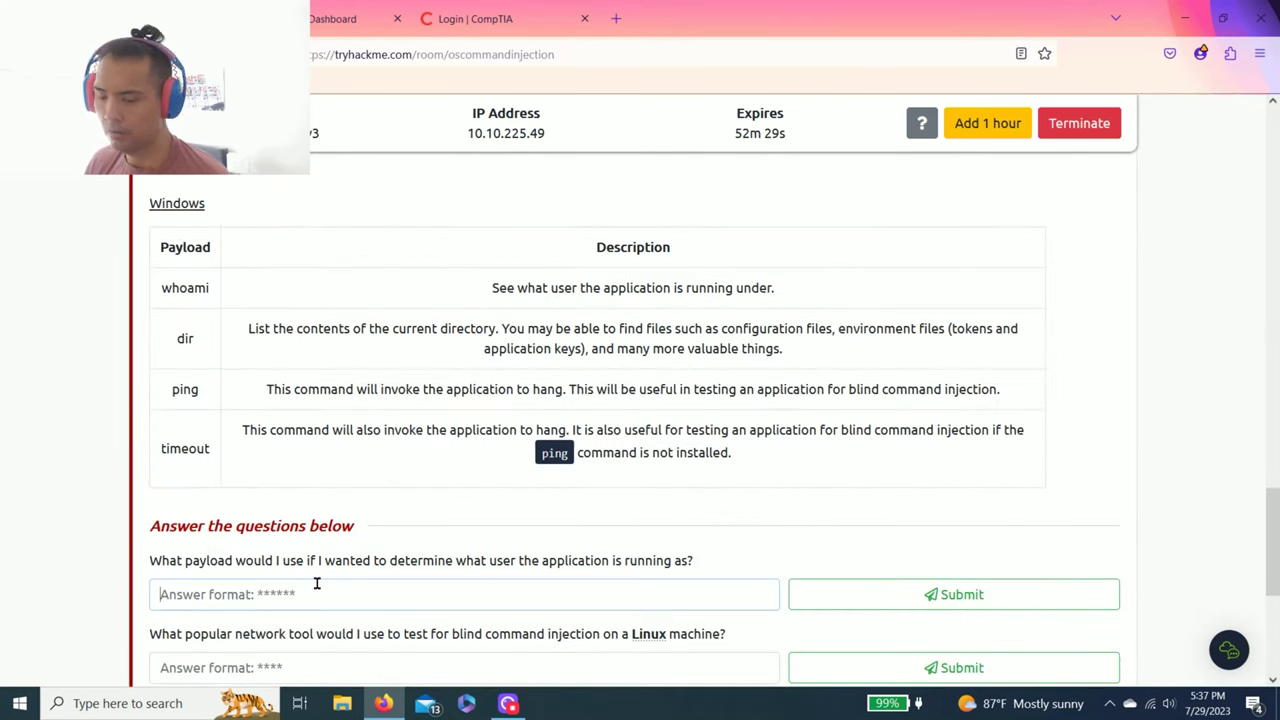
type("whoami")
key("Return")
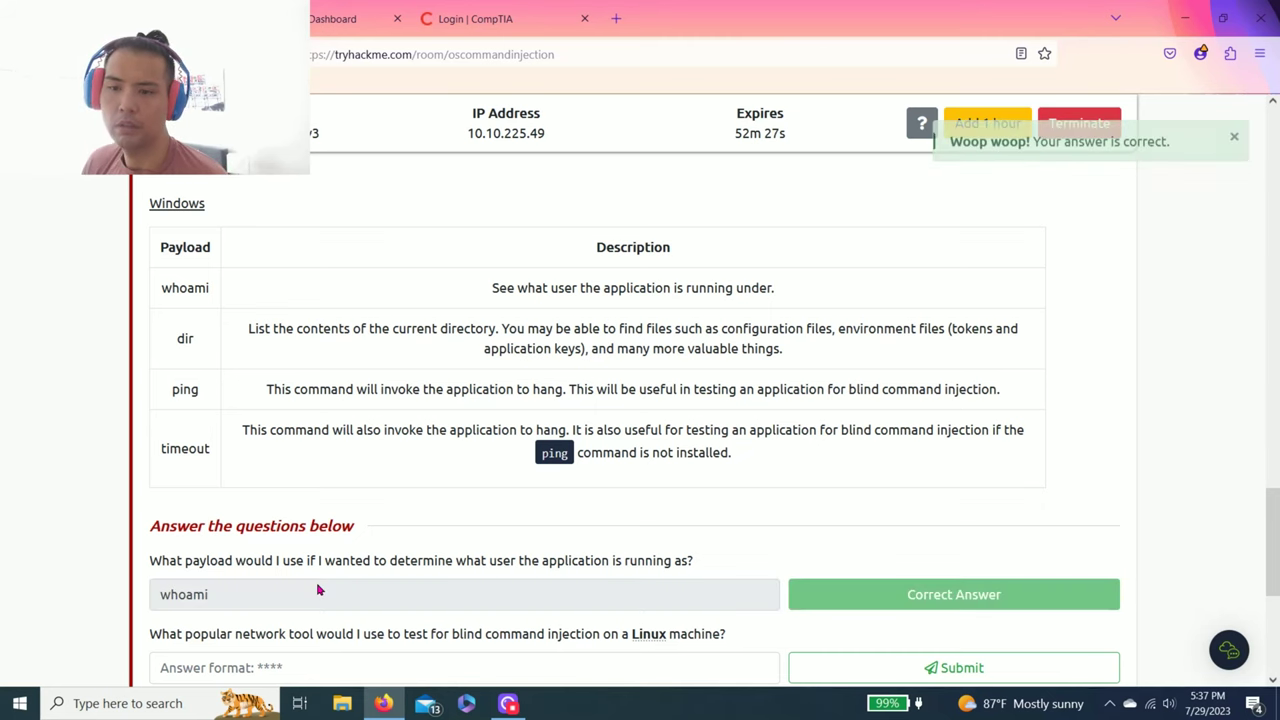
Step: Check the Linux payload table and submit ping as the network tool for testing blind command injection on a Linux machine
scroll(178, 560, "down", 1)
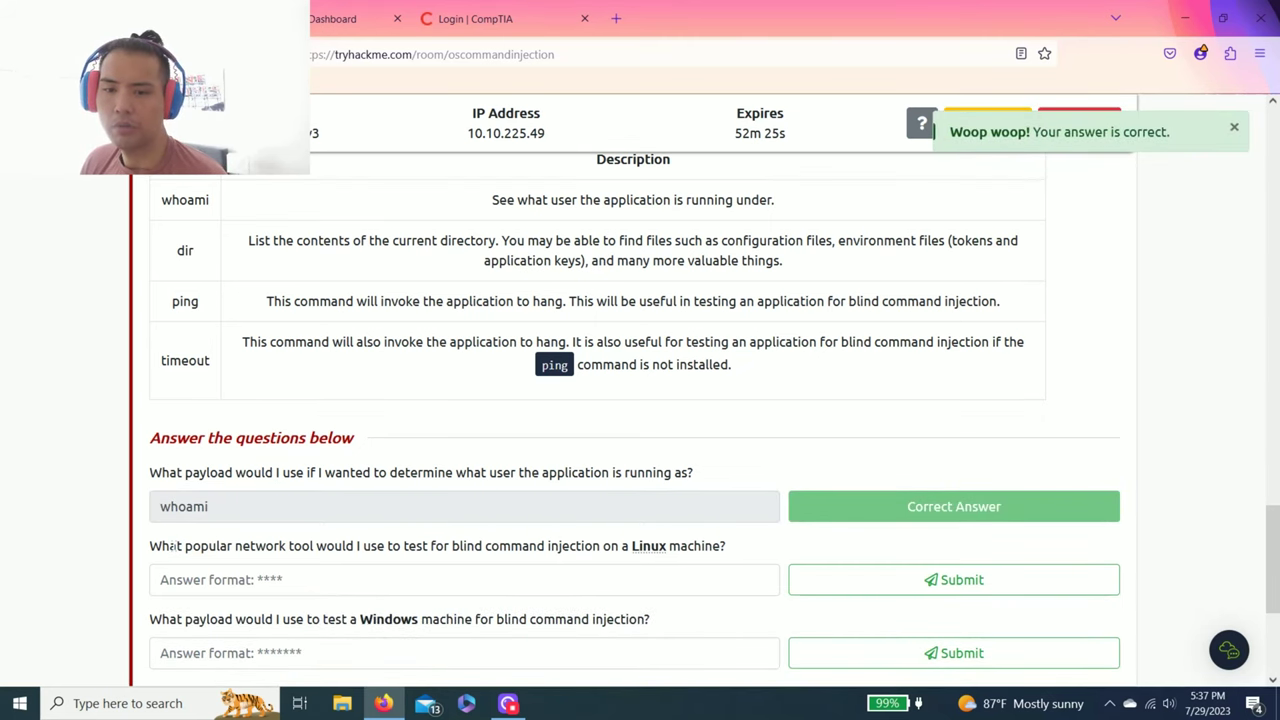
left_click_drag(175, 545, 682, 546)
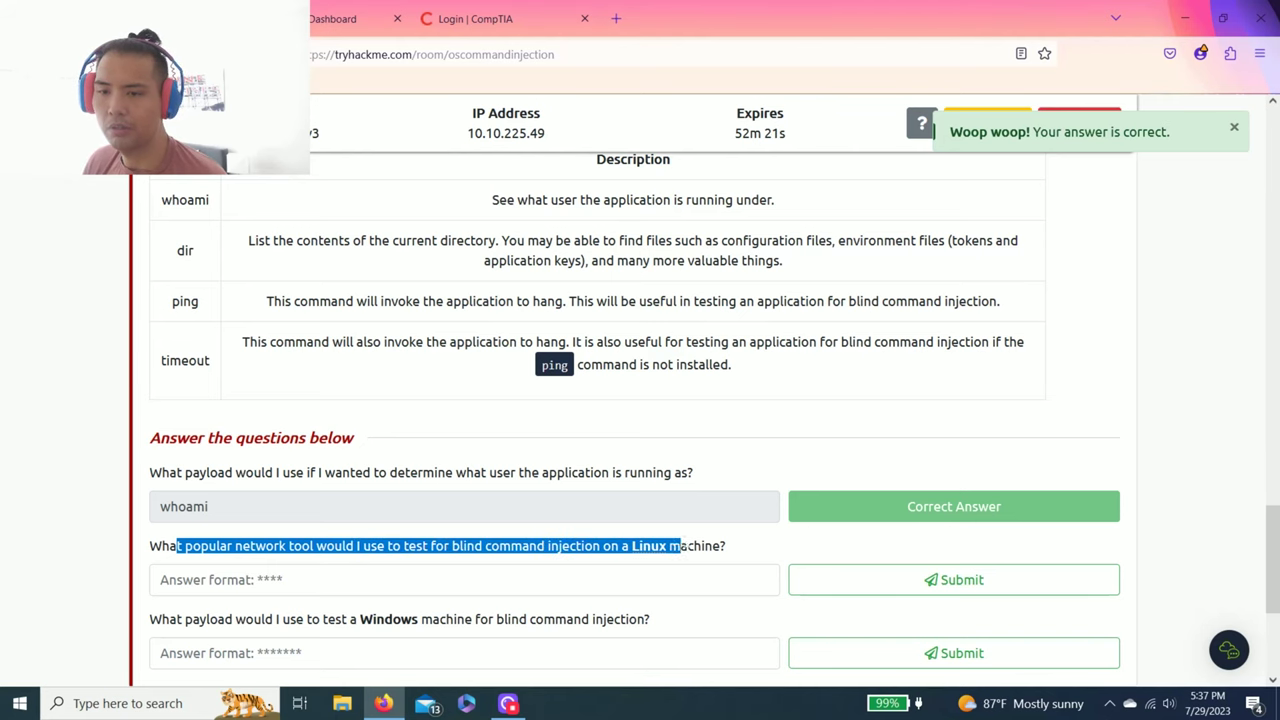
scroll(732, 503, "up", 3)
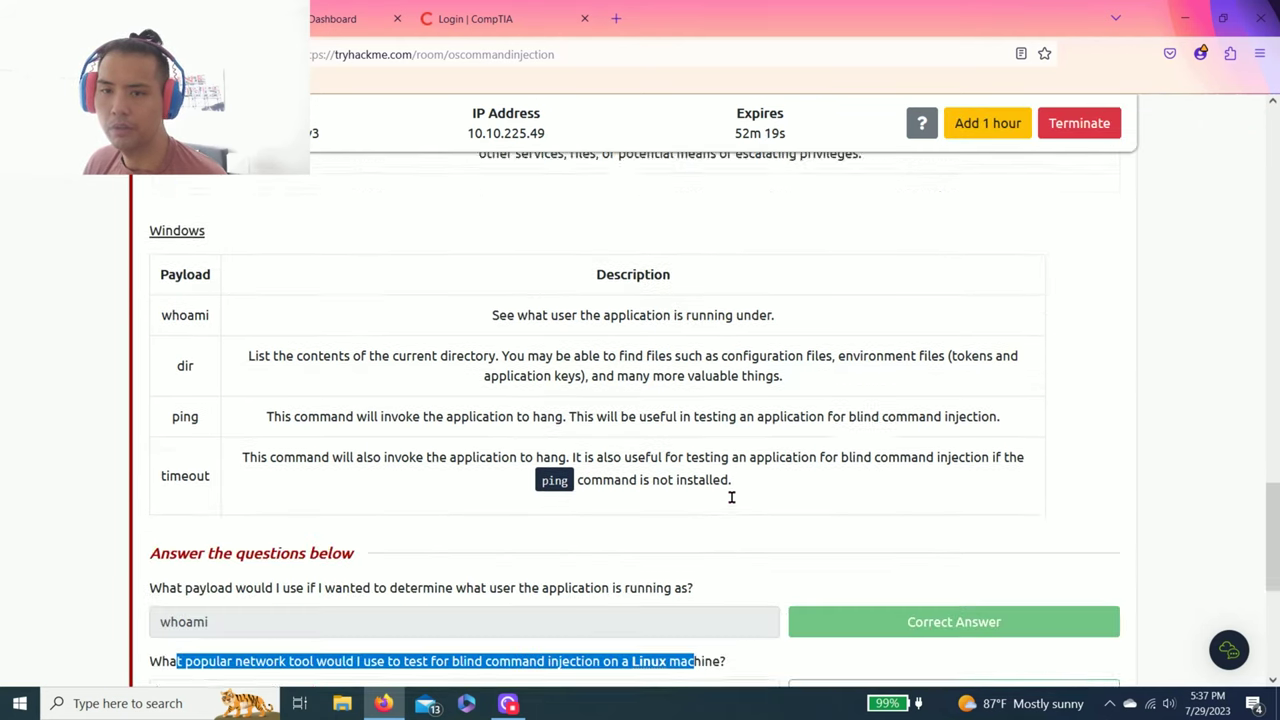
scroll(400, 400, "up", 2)
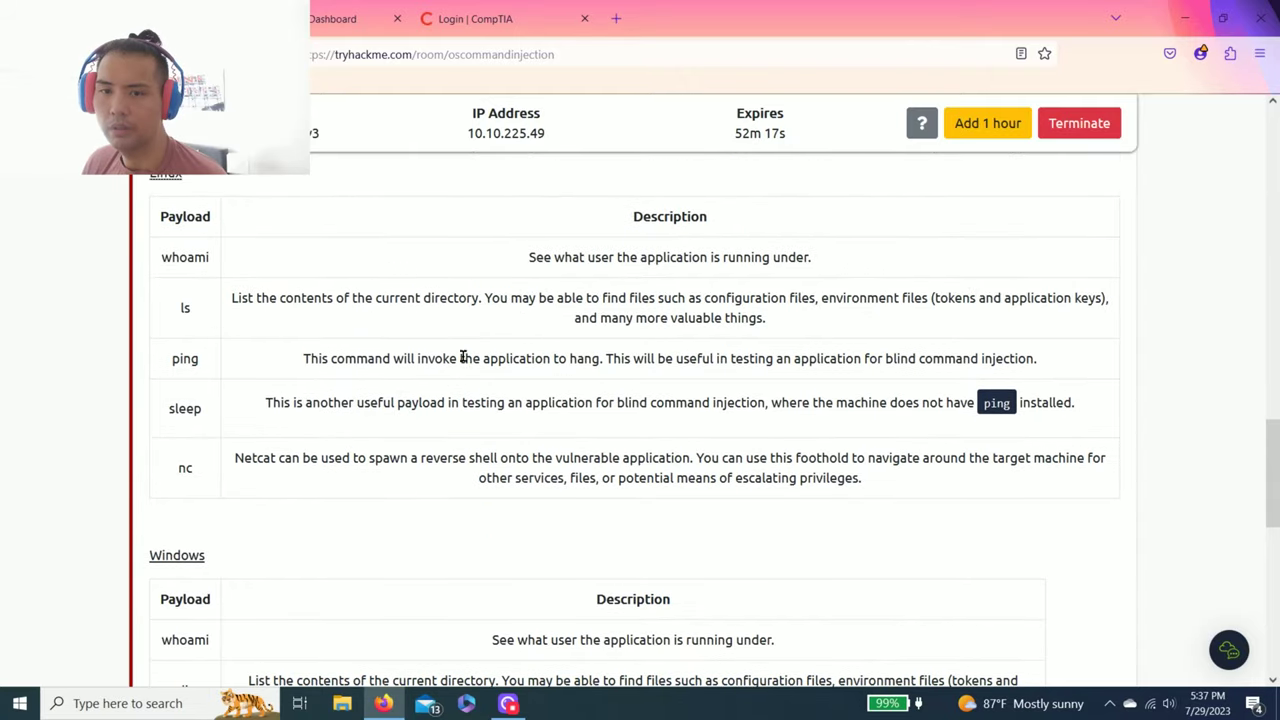
left_click_drag(383, 358, 1038, 358)
scroll(908, 382, "down", 1)
scroll(791, 400, "down", 6)
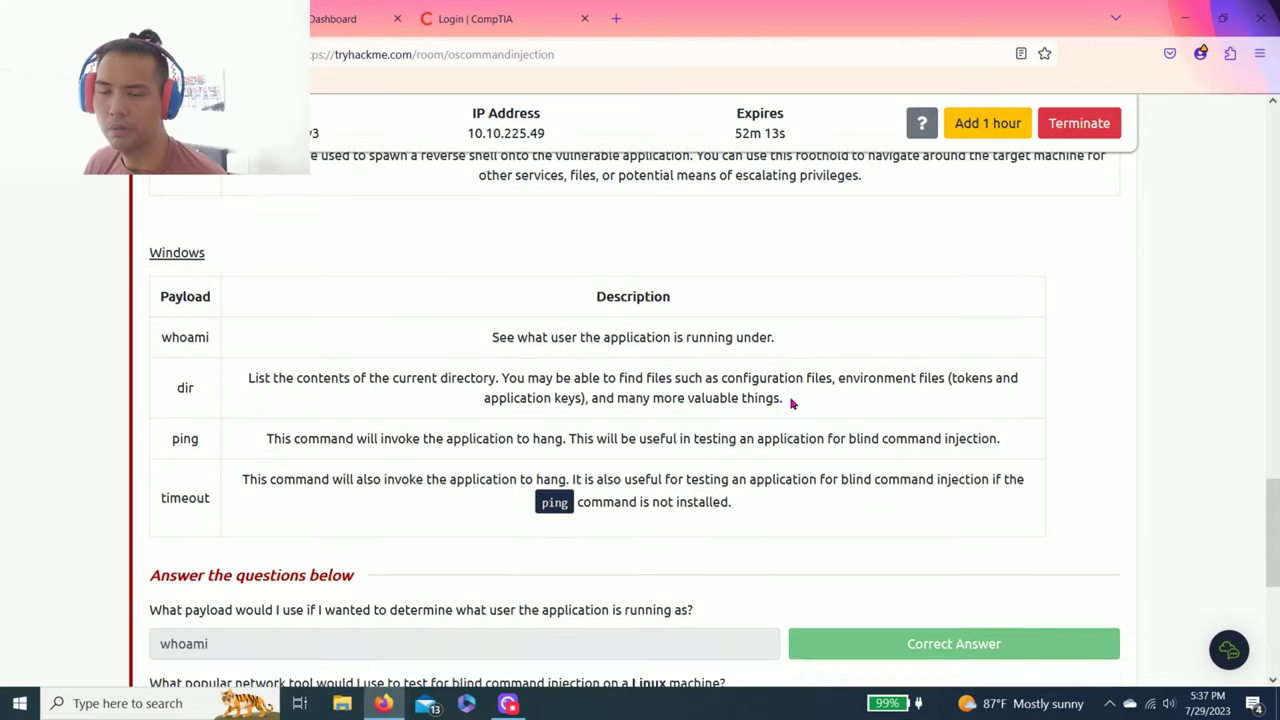
left_click(253, 404)
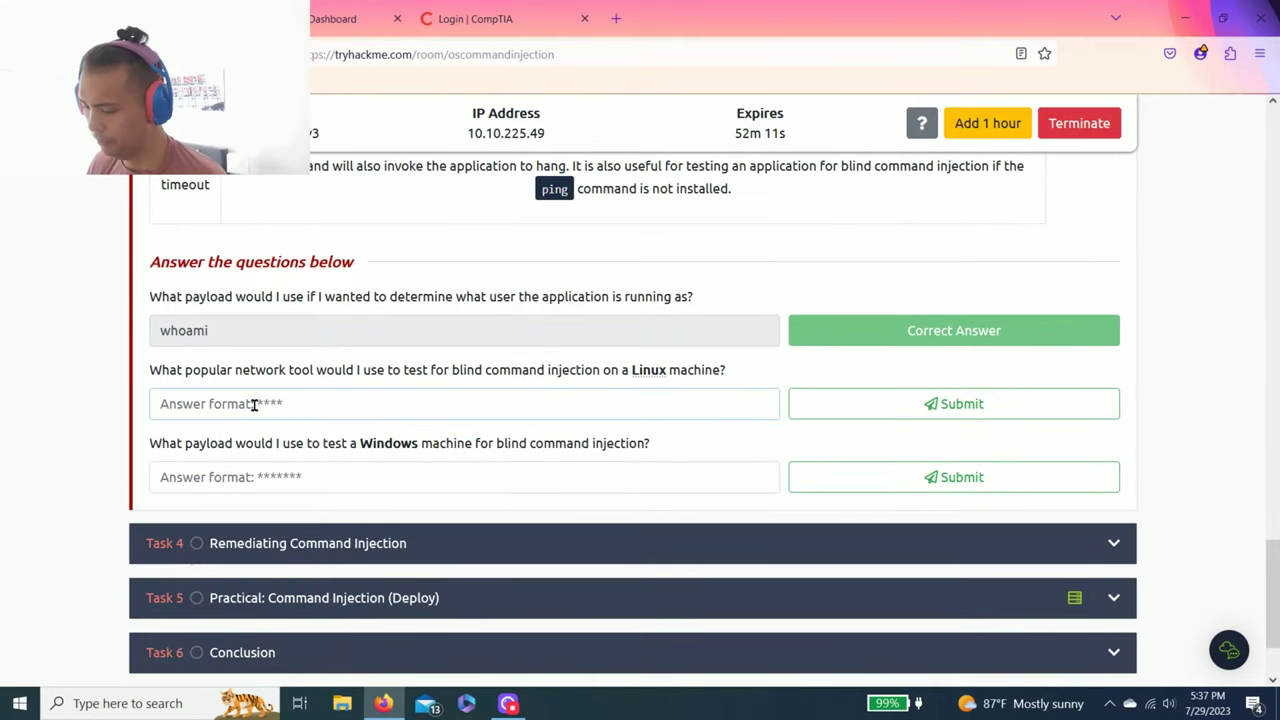
type("q")
key("BackSpace")
type("ping")
key("Return")
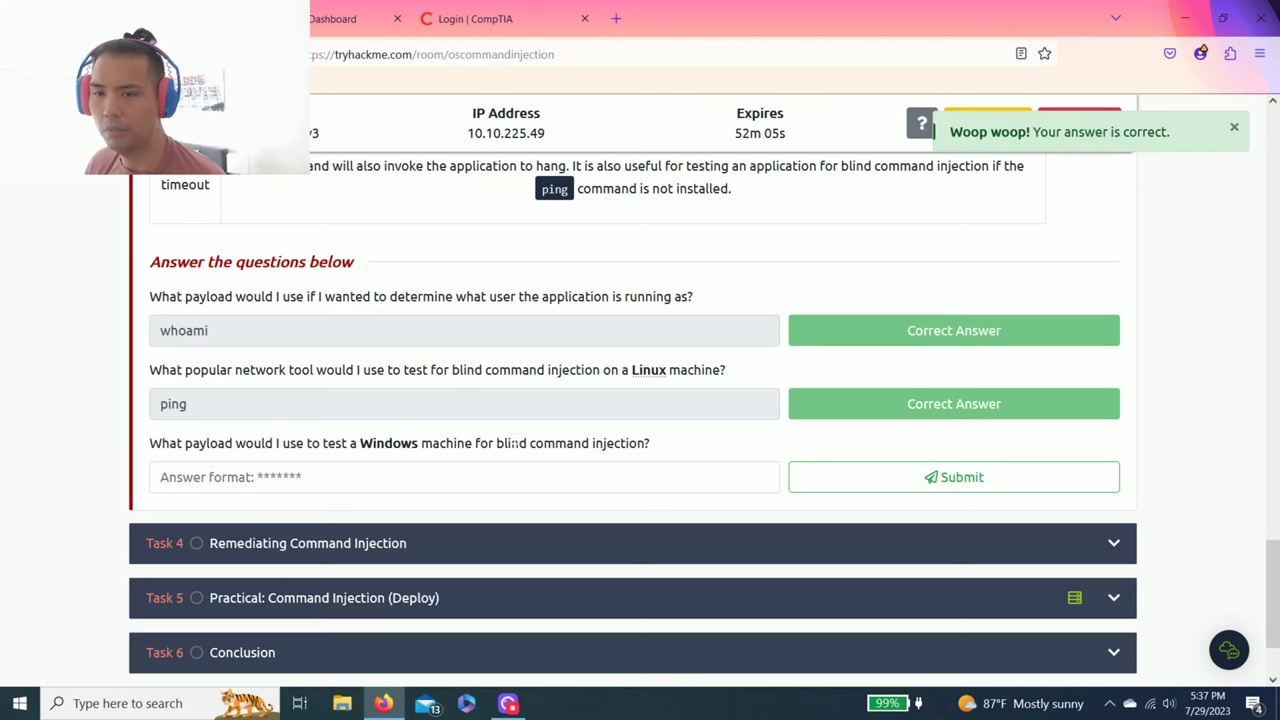
Step: Check the Windows payload table and submit timeout as the payload for testing a Windows machine for blind command injection
double_click(512, 443)
left_click(514, 443)
scroll(530, 443, "up", 3)
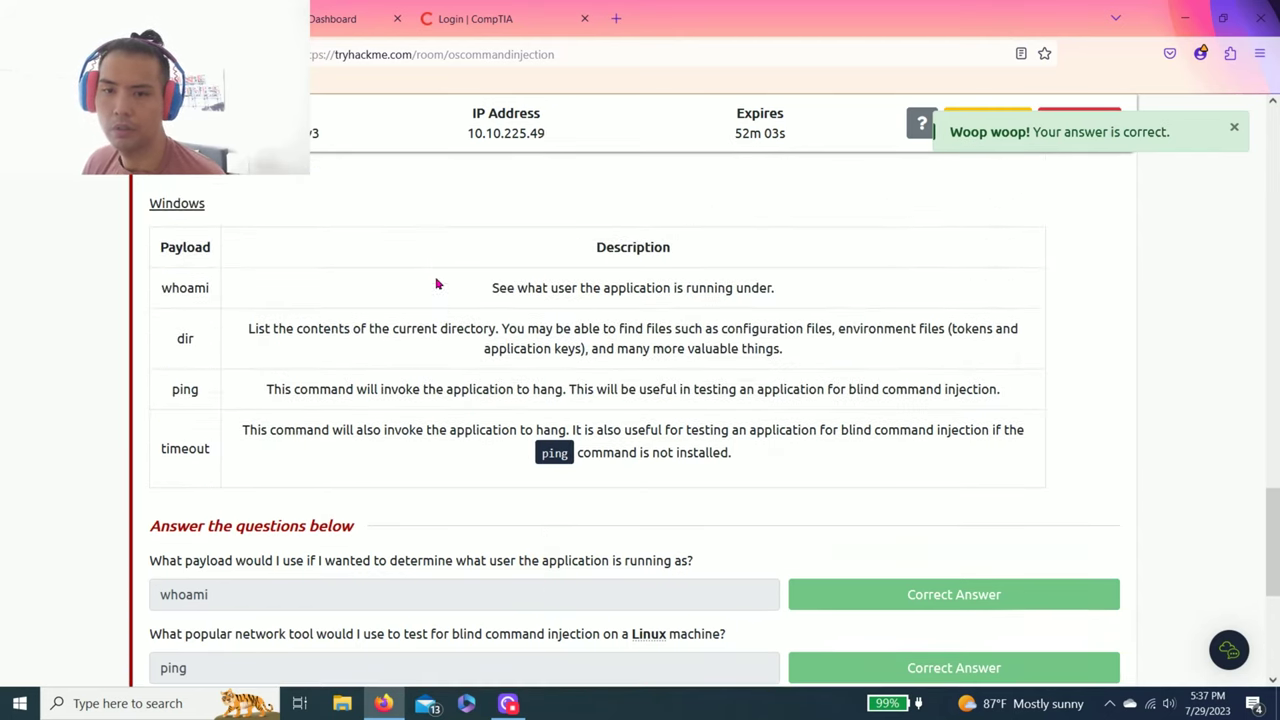
left_click_drag(452, 430, 724, 446)
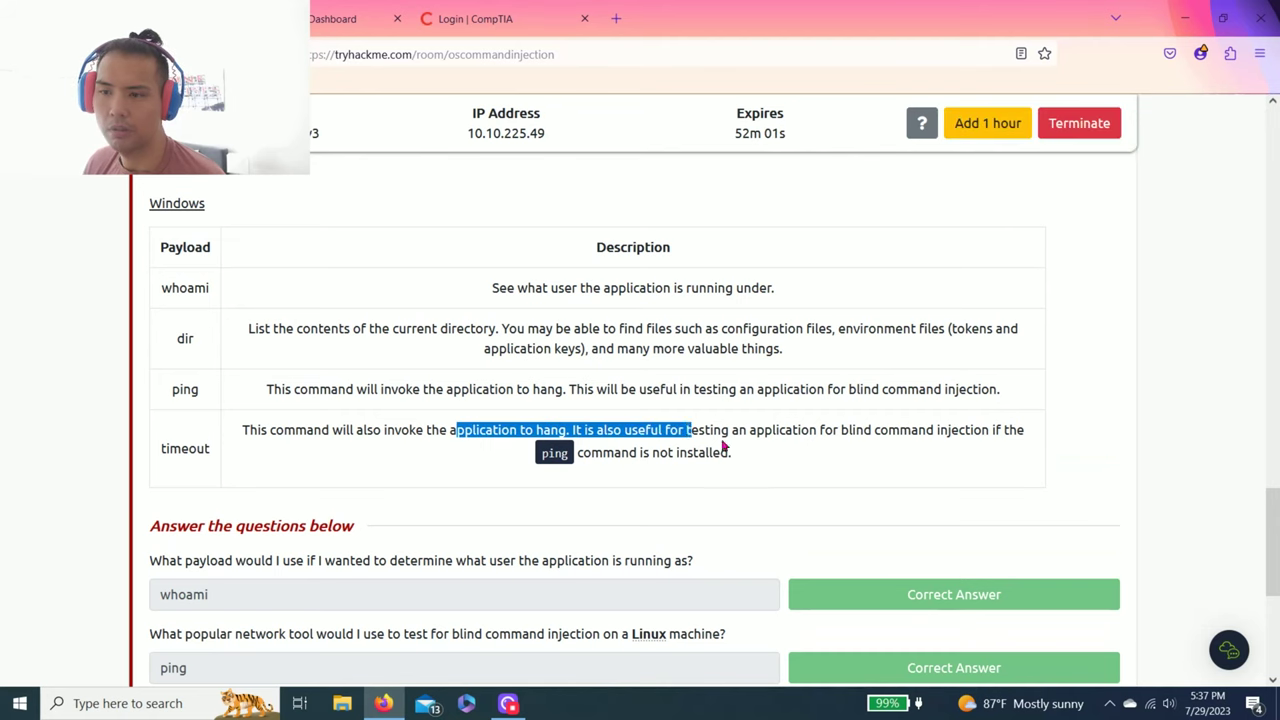
left_click(680, 450)
scroll(277, 477, "down", 2)
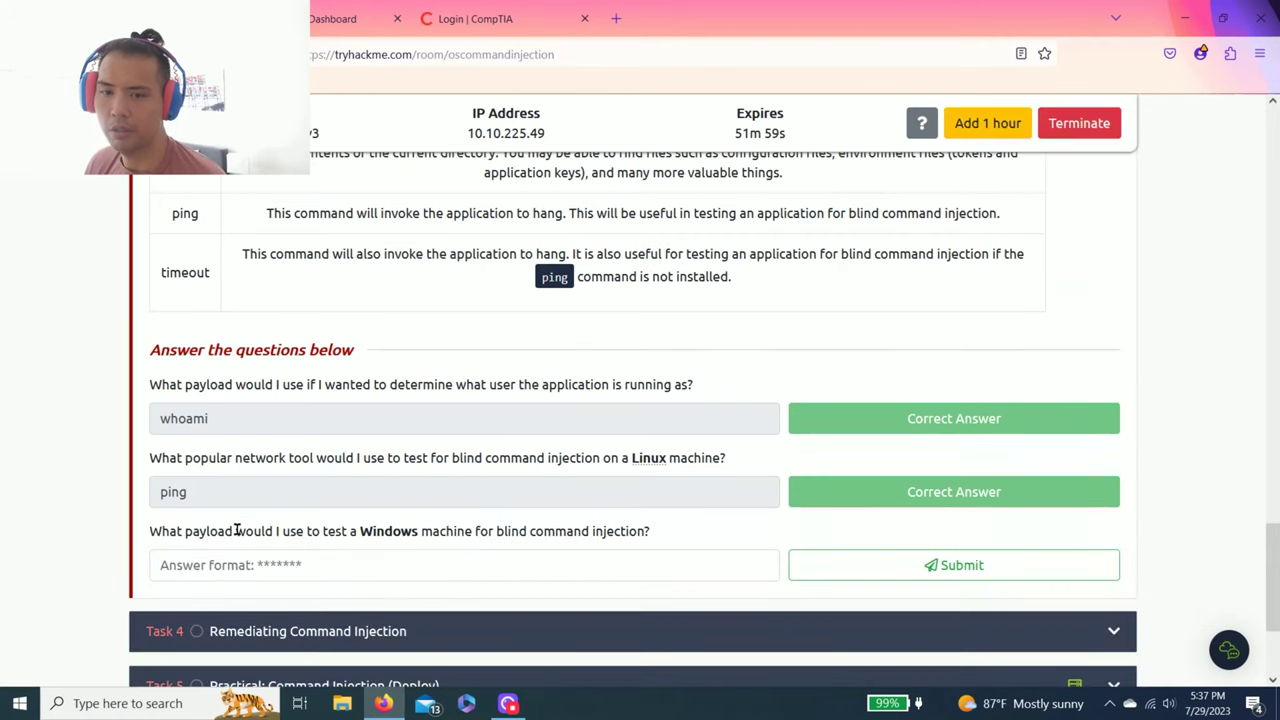
left_click(237, 566)
type("timeou")
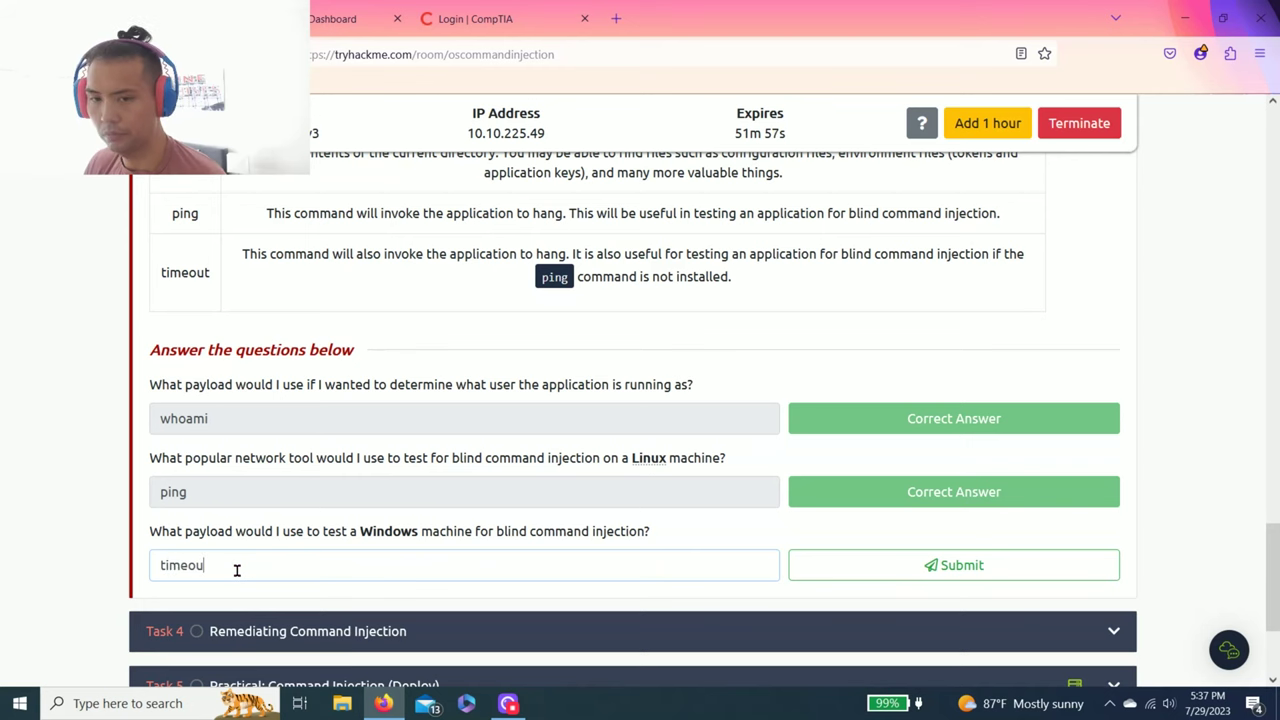
type("t")
key("Return")
Step: Open Task 4, Remediating Command Injection, and read through its vulnerable functions, input sanitisation and filter bypassing sections
scroll(237, 569, "down", 2)
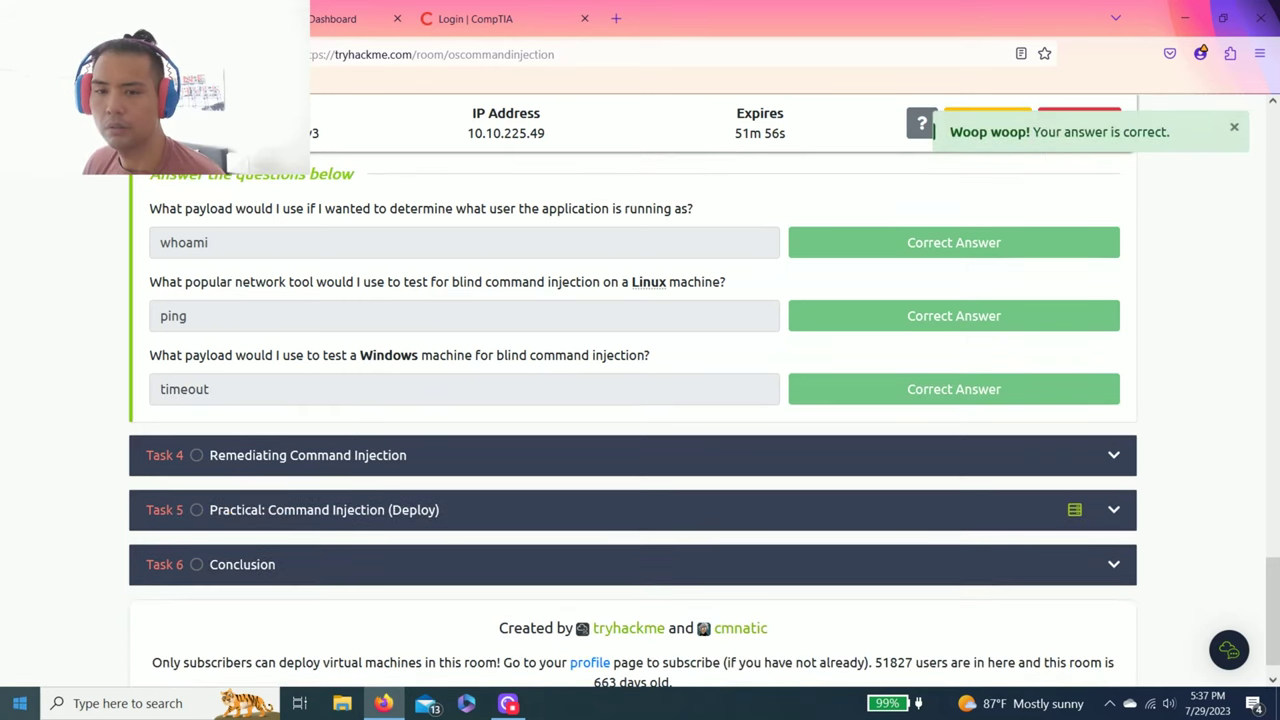
left_click(308, 466)
scroll(320, 531, "up", 12)
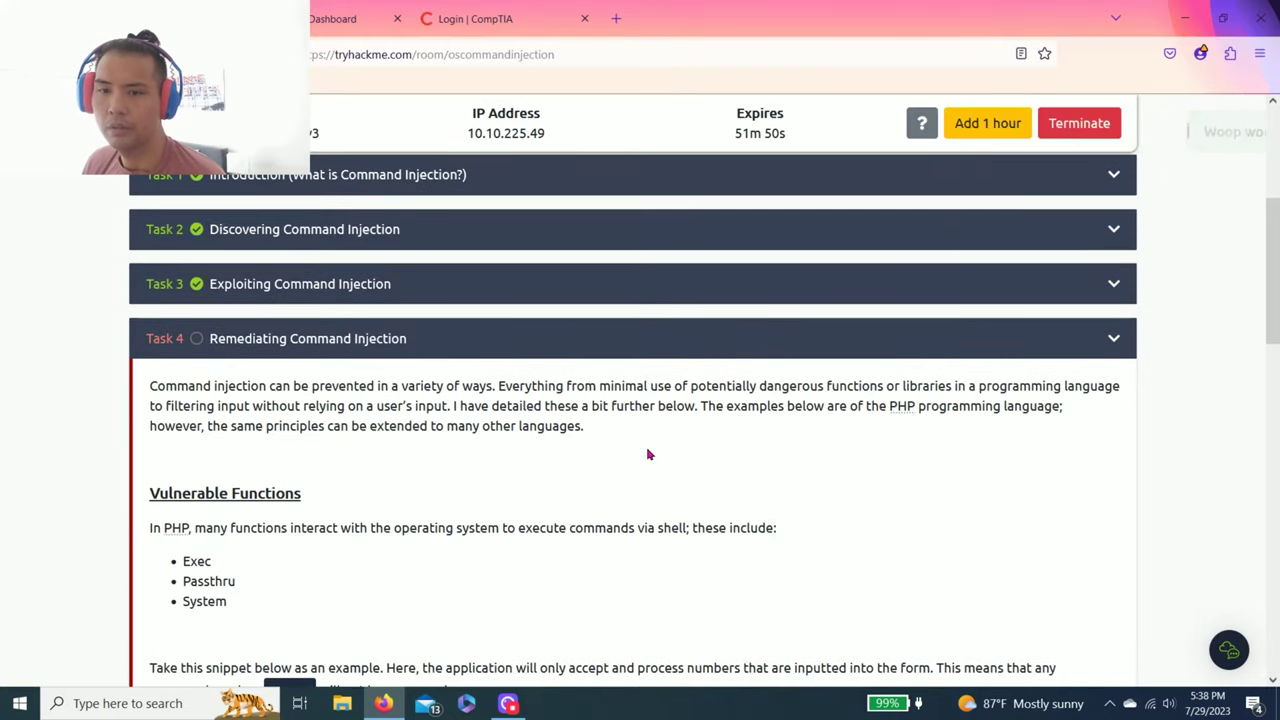
scroll(581, 428, "down", 8)
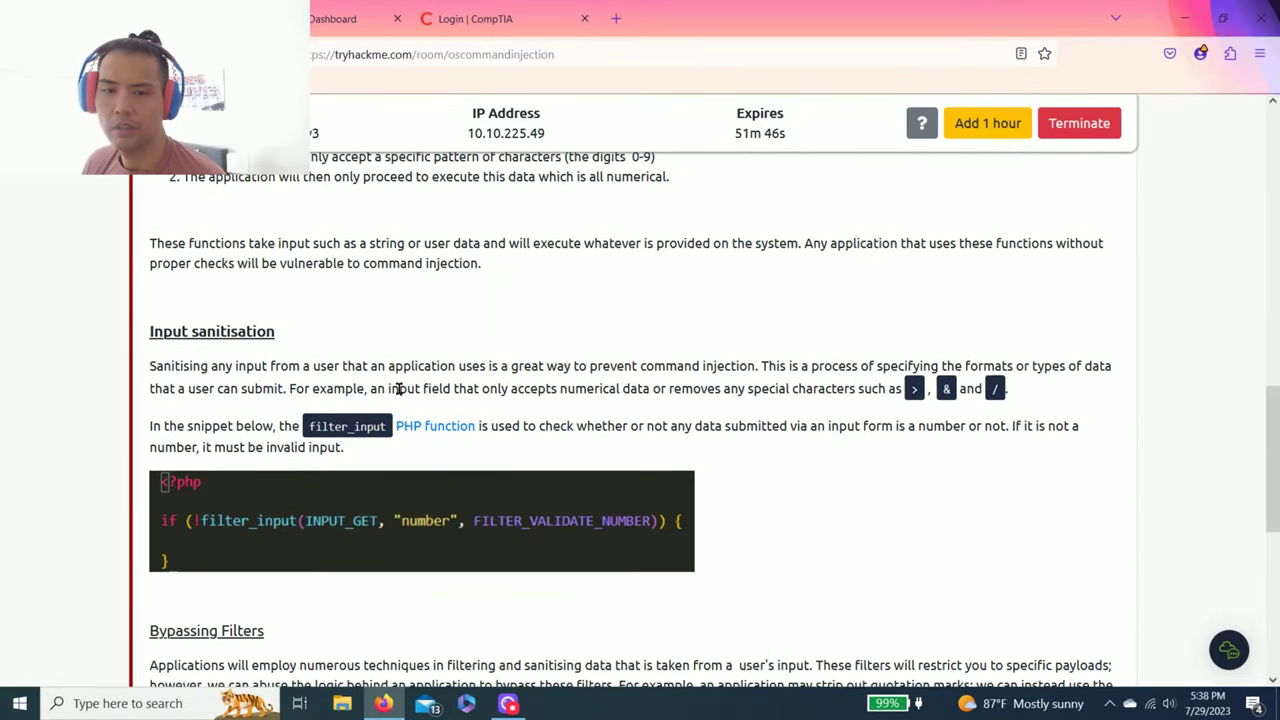
scroll(398, 388, "up", 6)
scroll(380, 410, "down", 2)
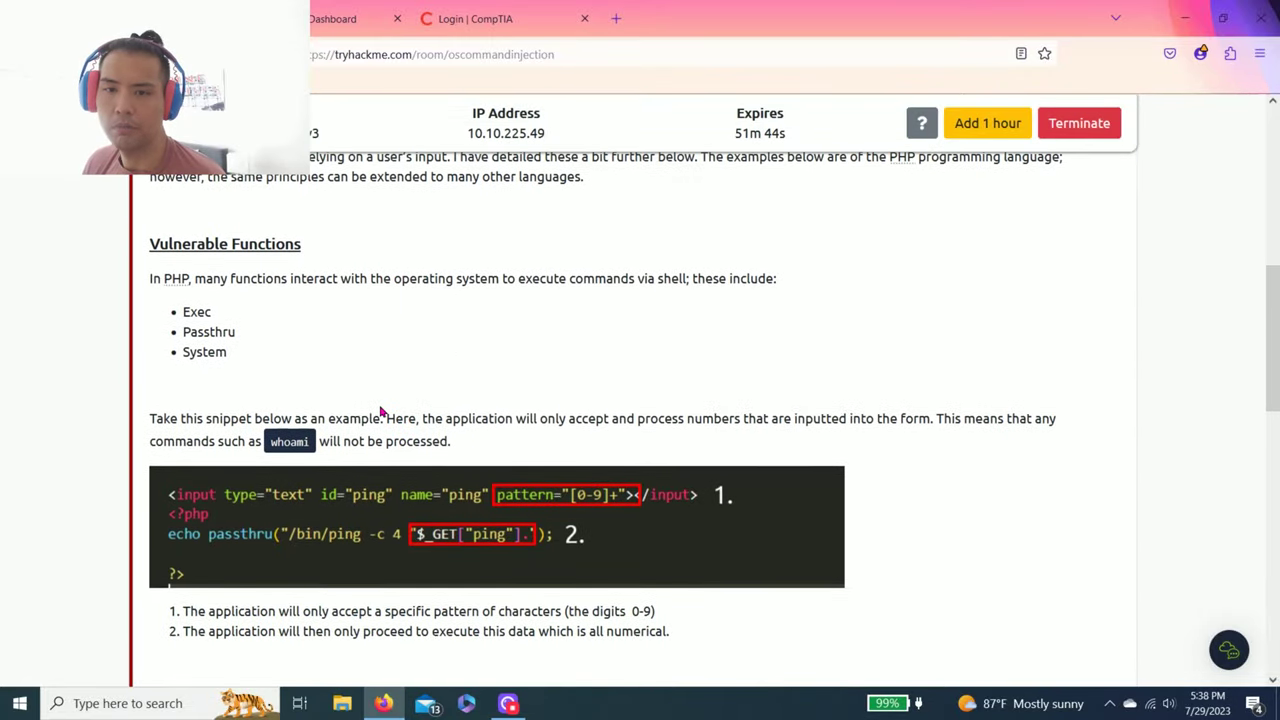
scroll(380, 410, "down", 7)
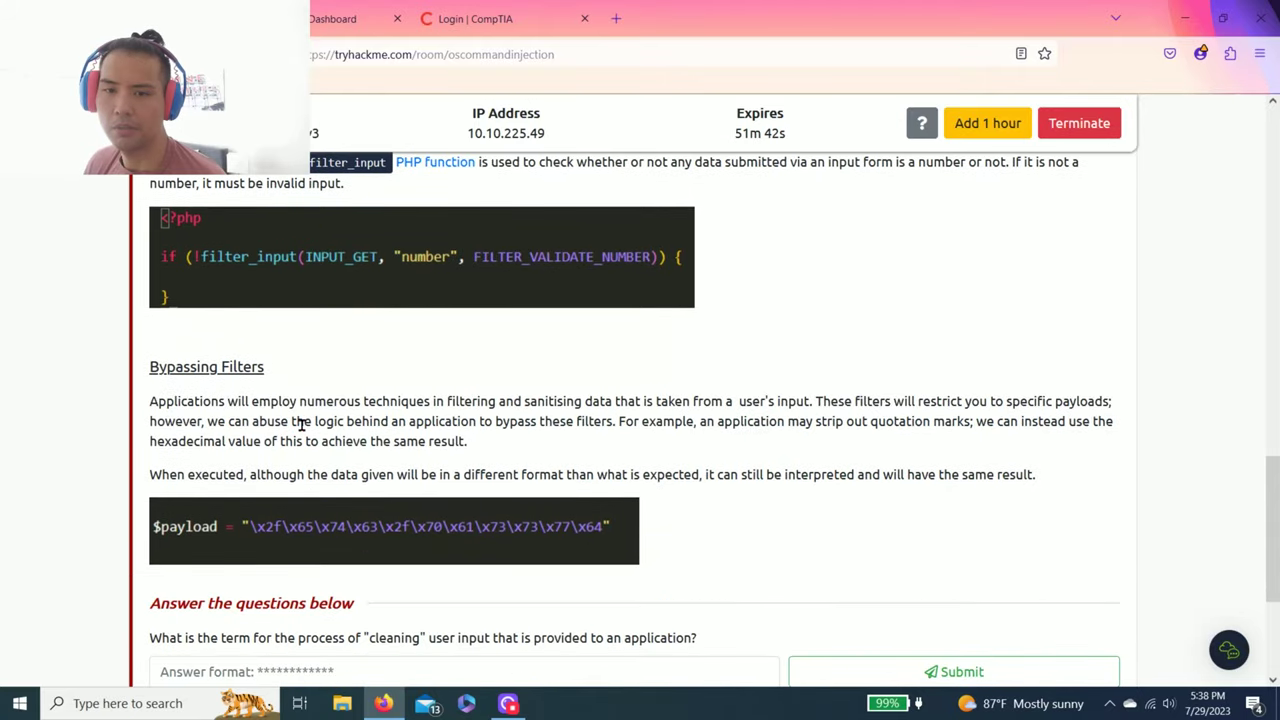
scroll(301, 424, "down", 2)
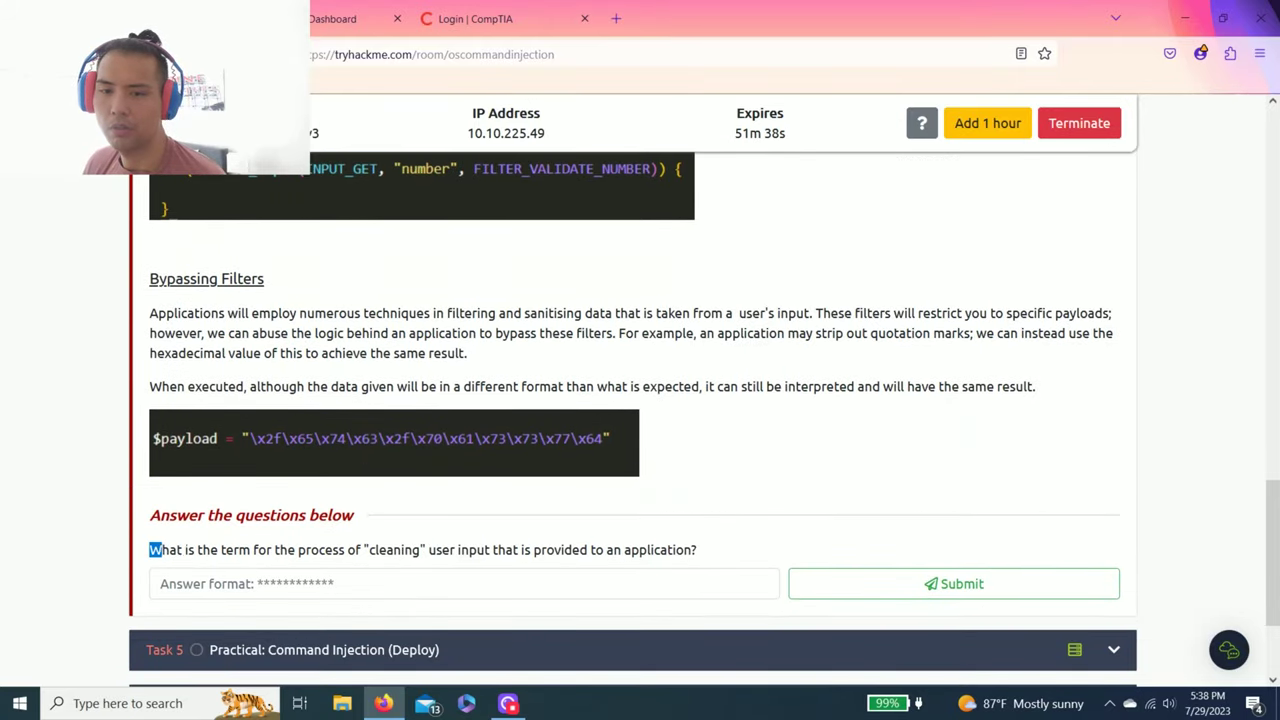
Step: Look up the term for cleaning user input in the Input sanitisation section and submit sanitisation as the Task 4 answer
left_click_drag(160, 550, 700, 553)
scroll(697, 554, "up", 5)
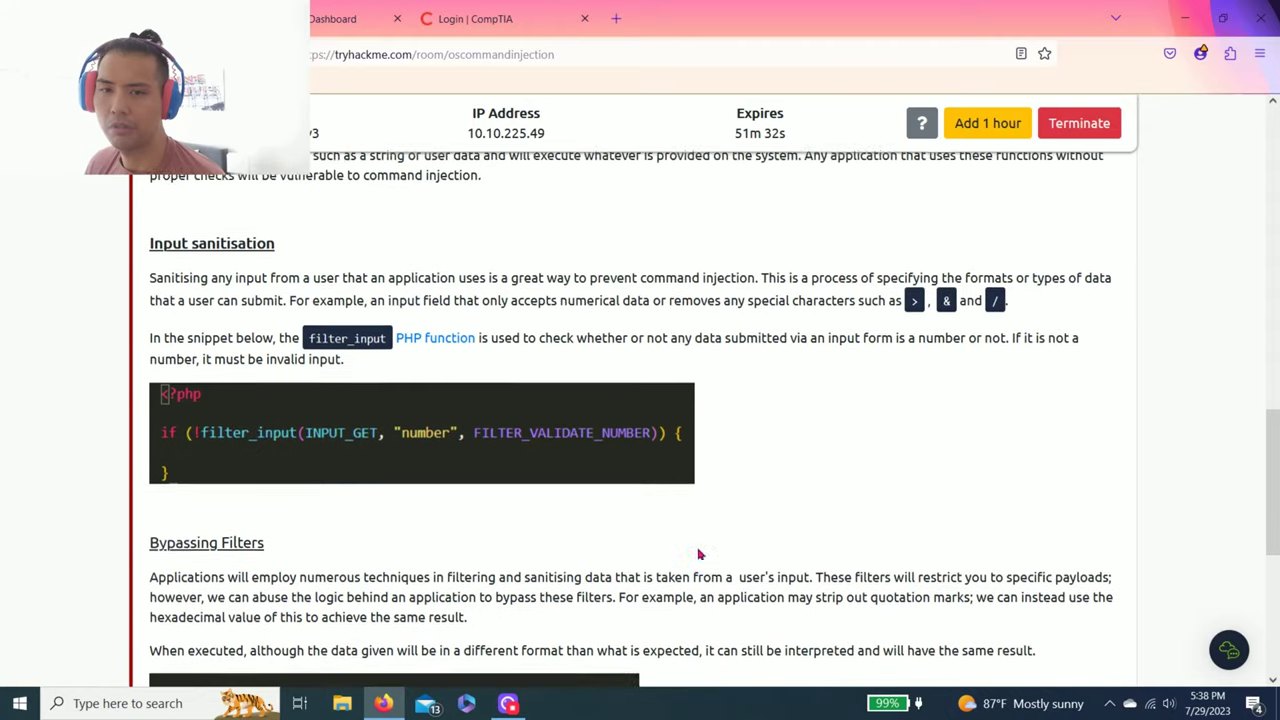
scroll(697, 554, "down", 2)
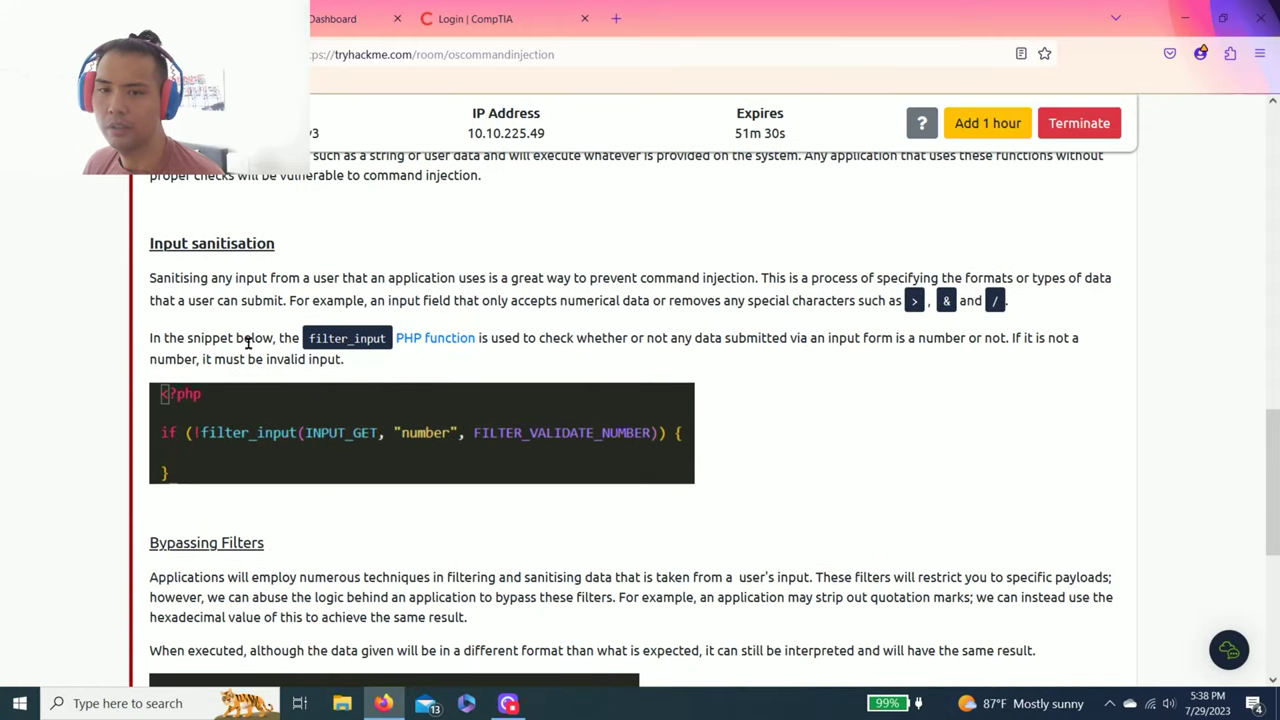
left_click_drag(152, 278, 790, 300)
left_click(671, 330)
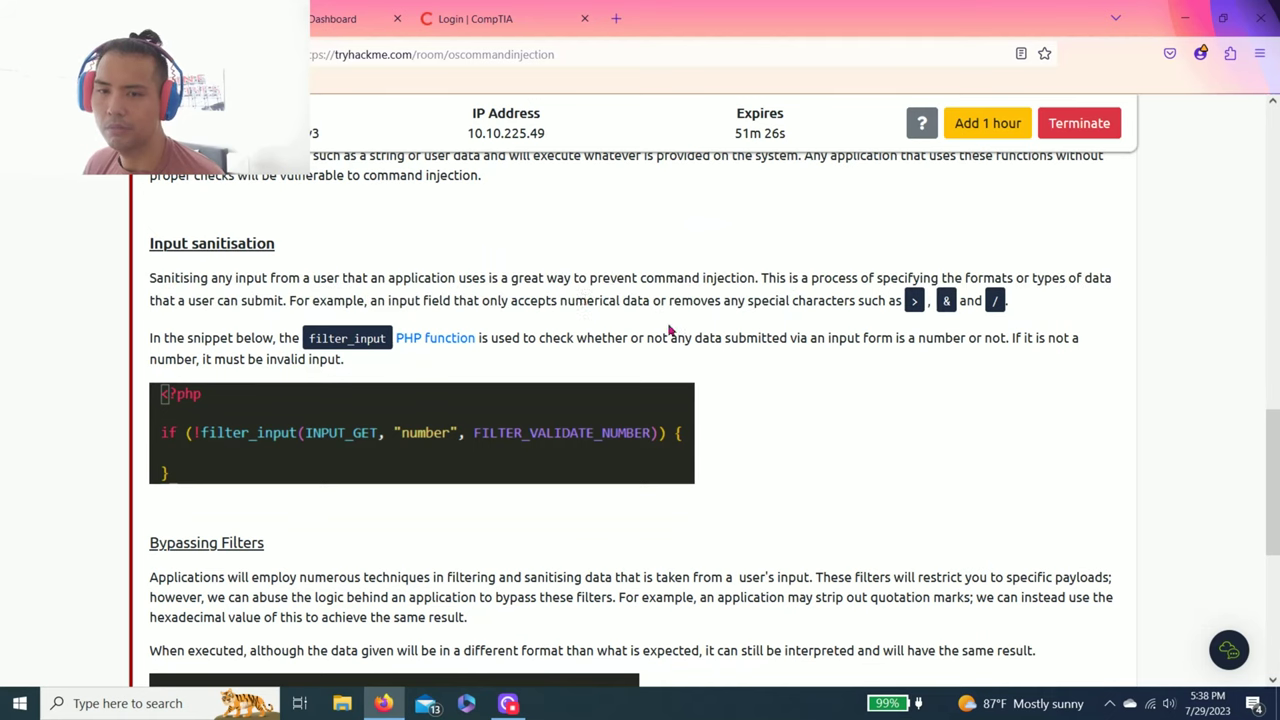
left_click_drag(272, 244, 198, 260)
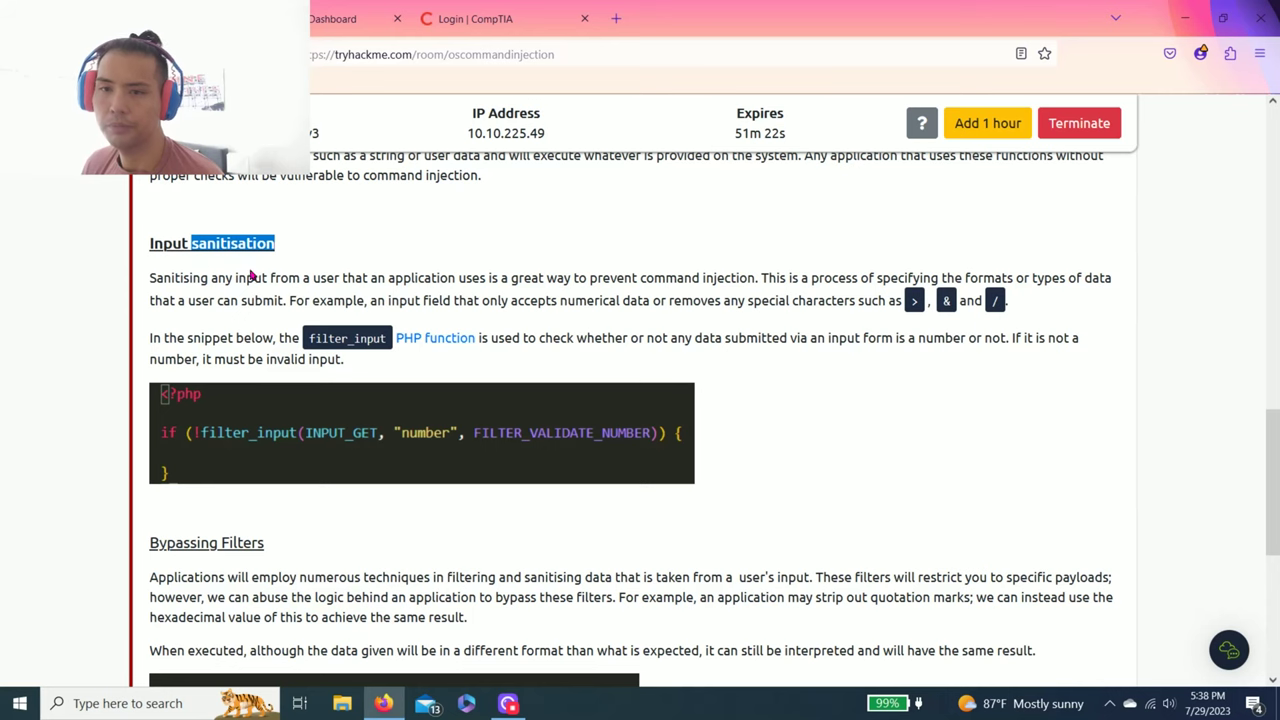
scroll(480, 295, "down", 5)
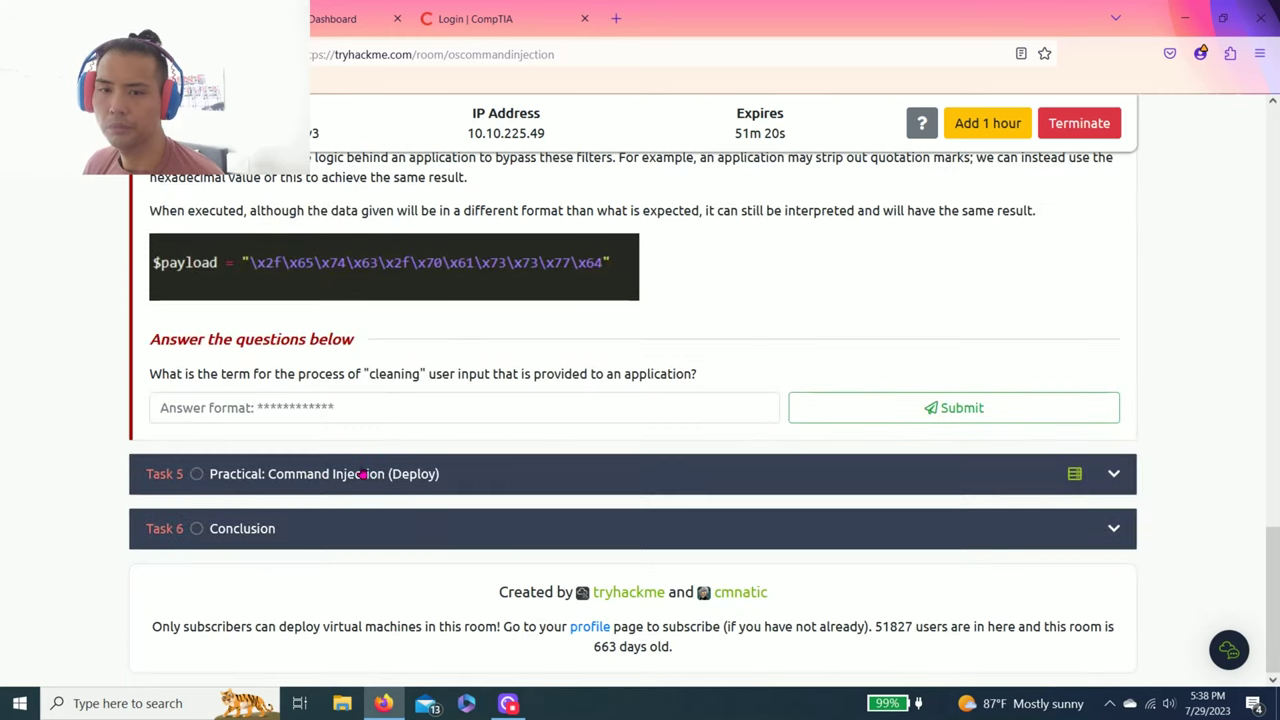
left_click(343, 419)
type("sanitisation")
left_click(924, 409)
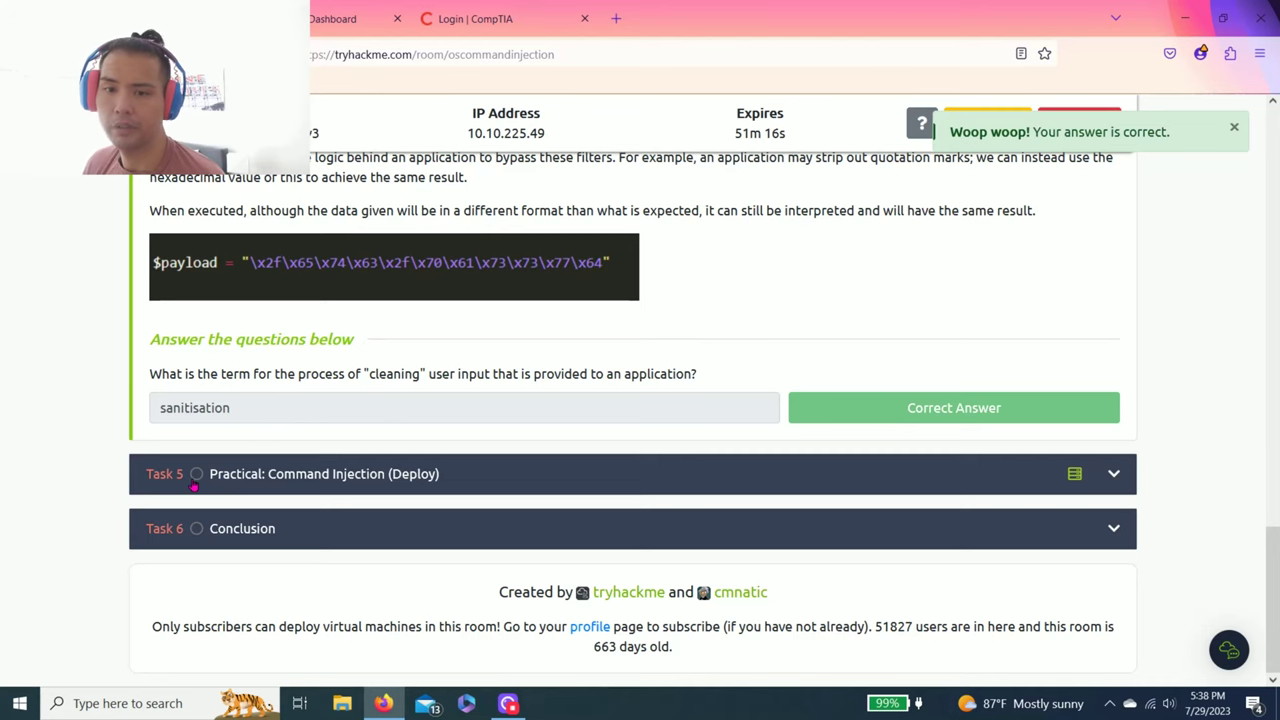
Step: Open Task 5, Practical: Command Injection (Deploy), and bring up its machine in split-screen view
left_click(308, 478)
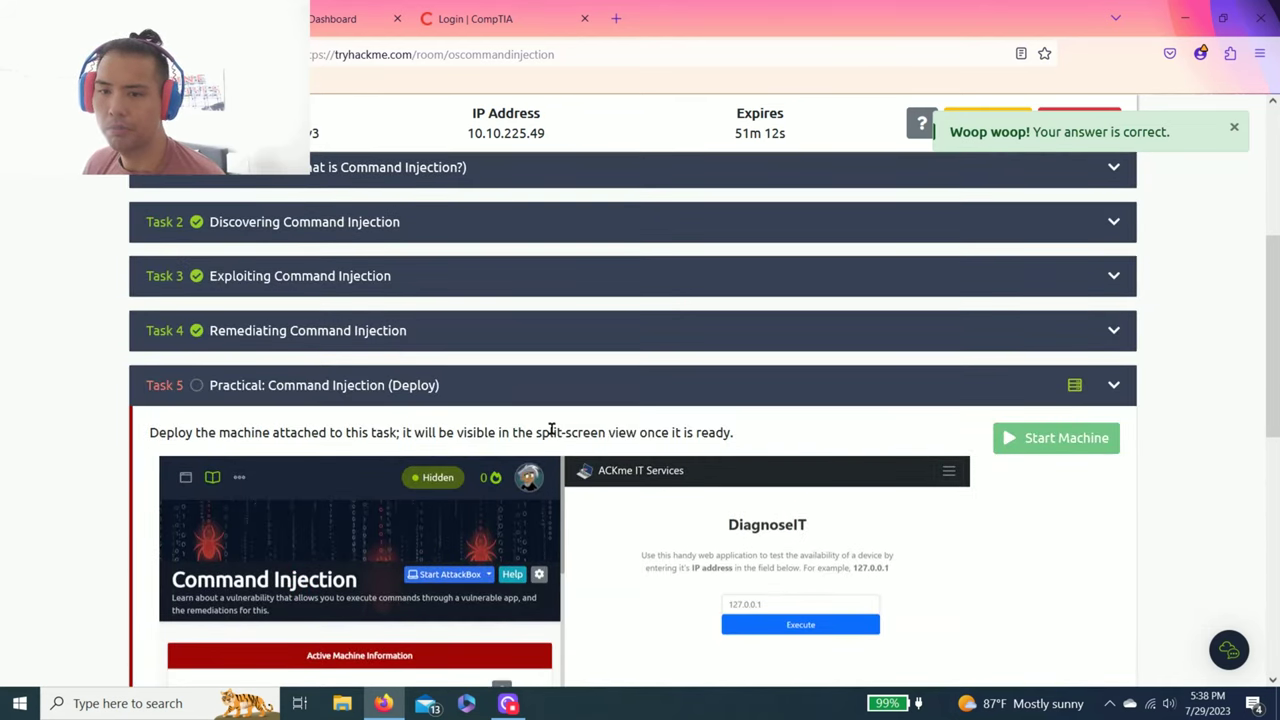
scroll(985, 412, "up", 2)
scroll(938, 392, "down", 2)
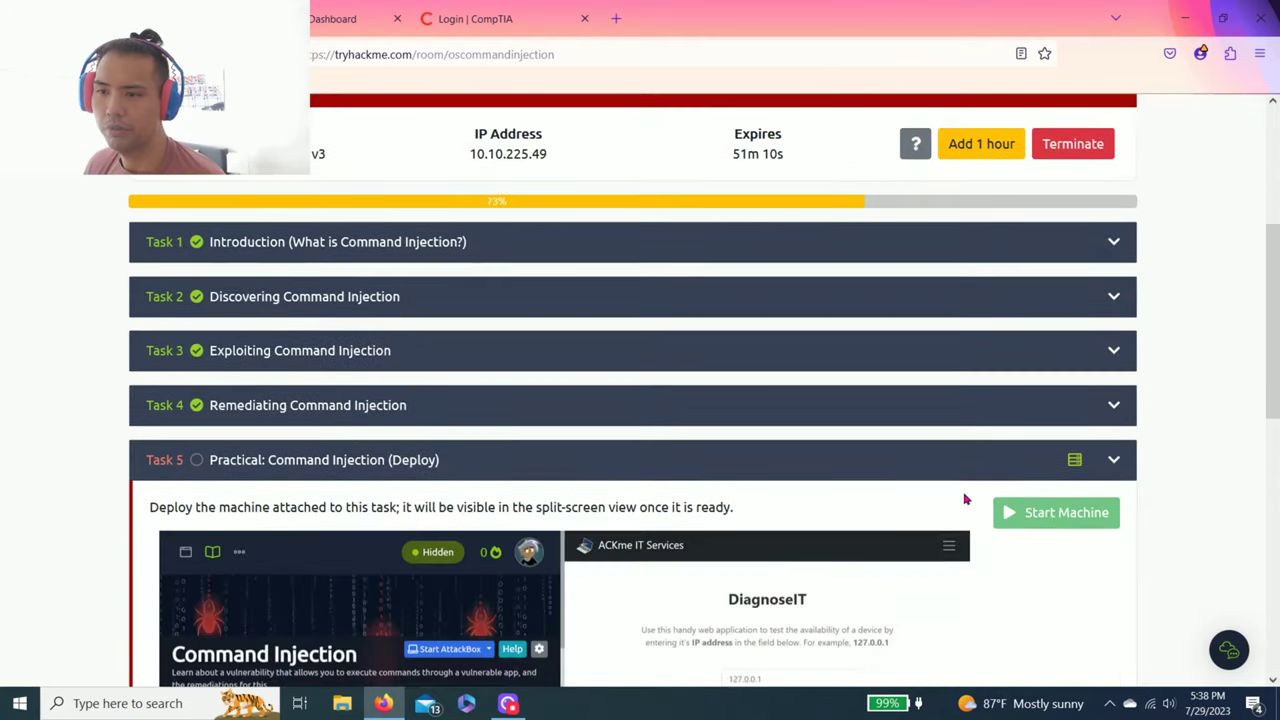
left_click(1005, 511)
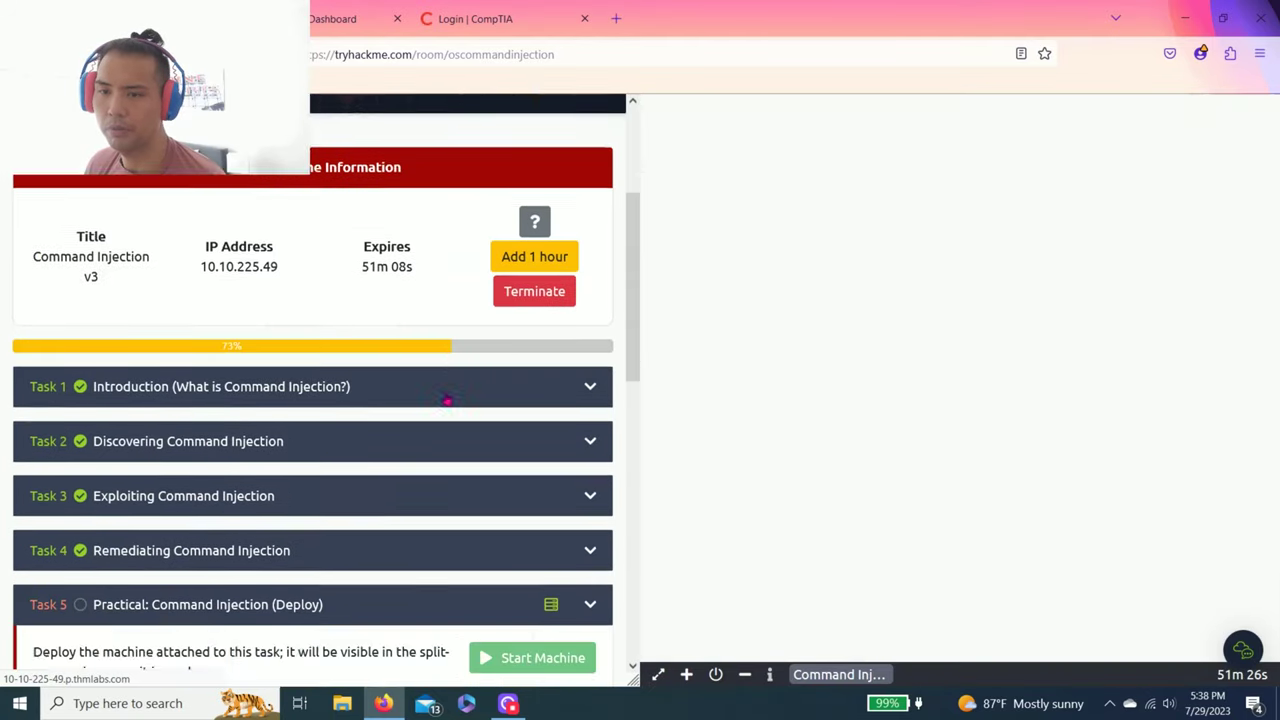
Step: Read Task 5's instructions on testing payloads against the hosted application and its questions about the application's user and the contents of /home/tryhackme/flag.txt
scroll(447, 399, "down", 5)
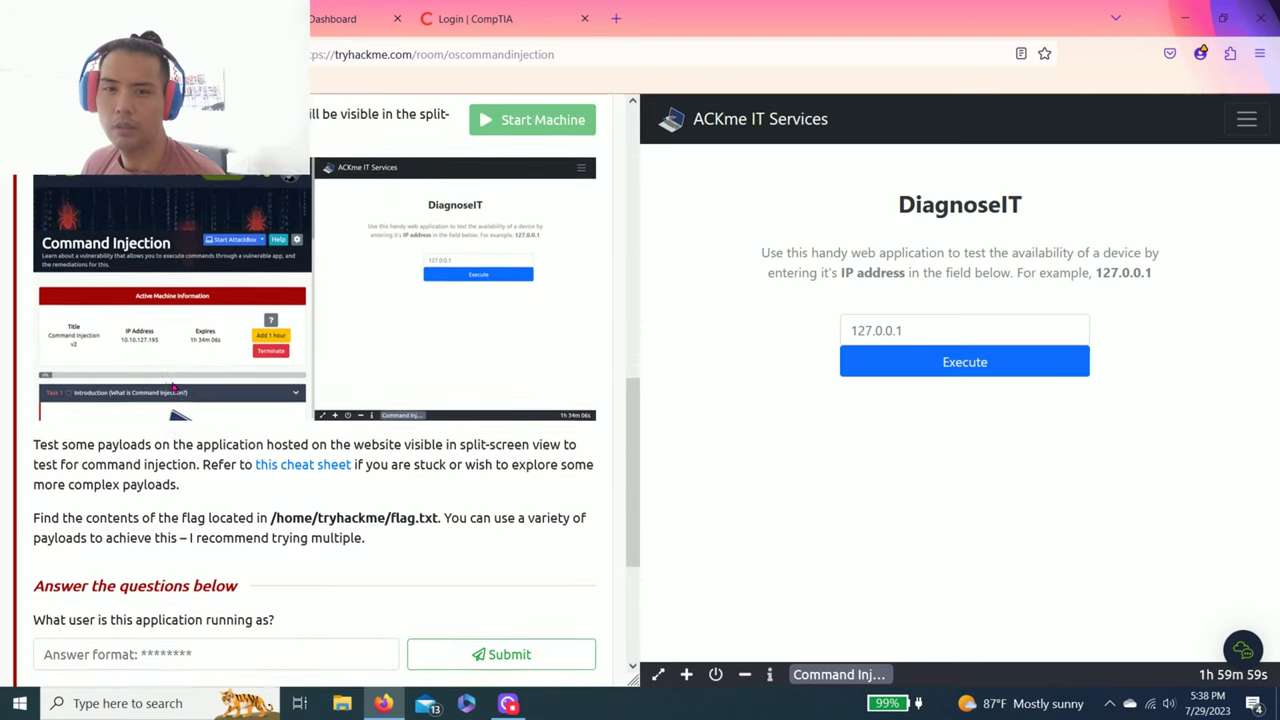
scroll(172, 390, "up", 2)
scroll(172, 390, "down", 3)
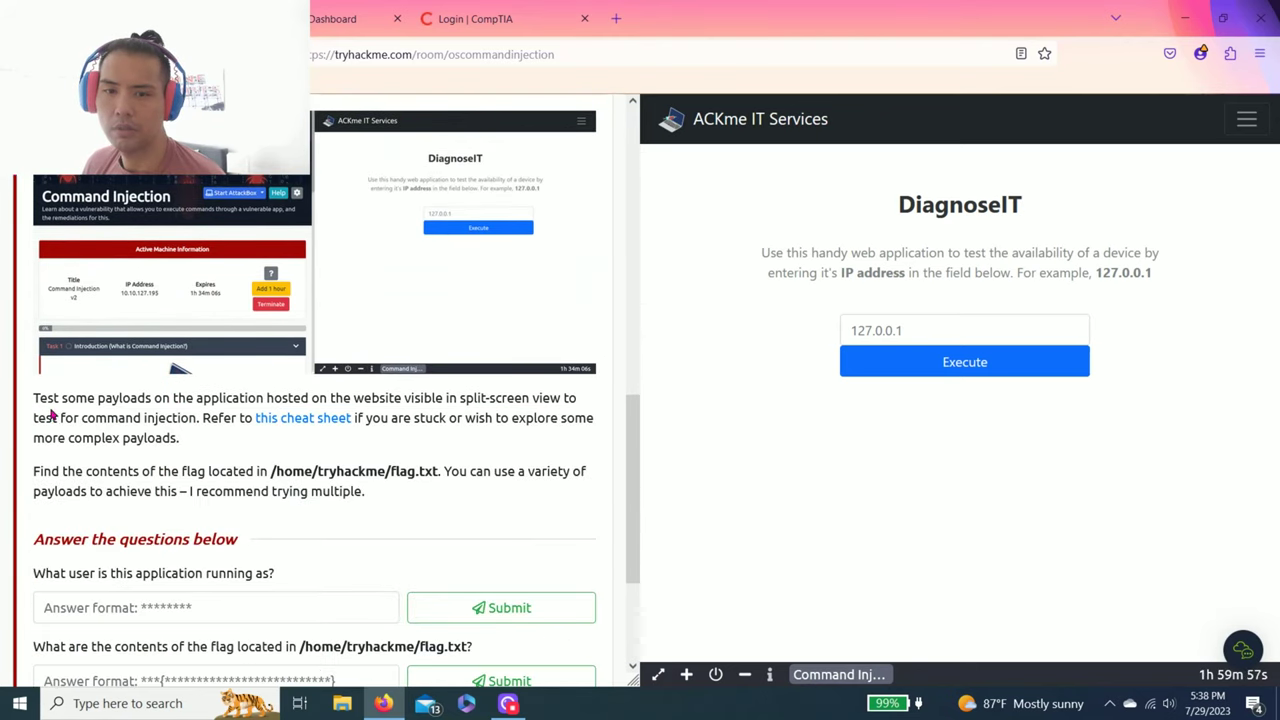
left_click_drag(62, 398, 145, 418)
left_click(200, 400)
left_click_drag(292, 398, 565, 399)
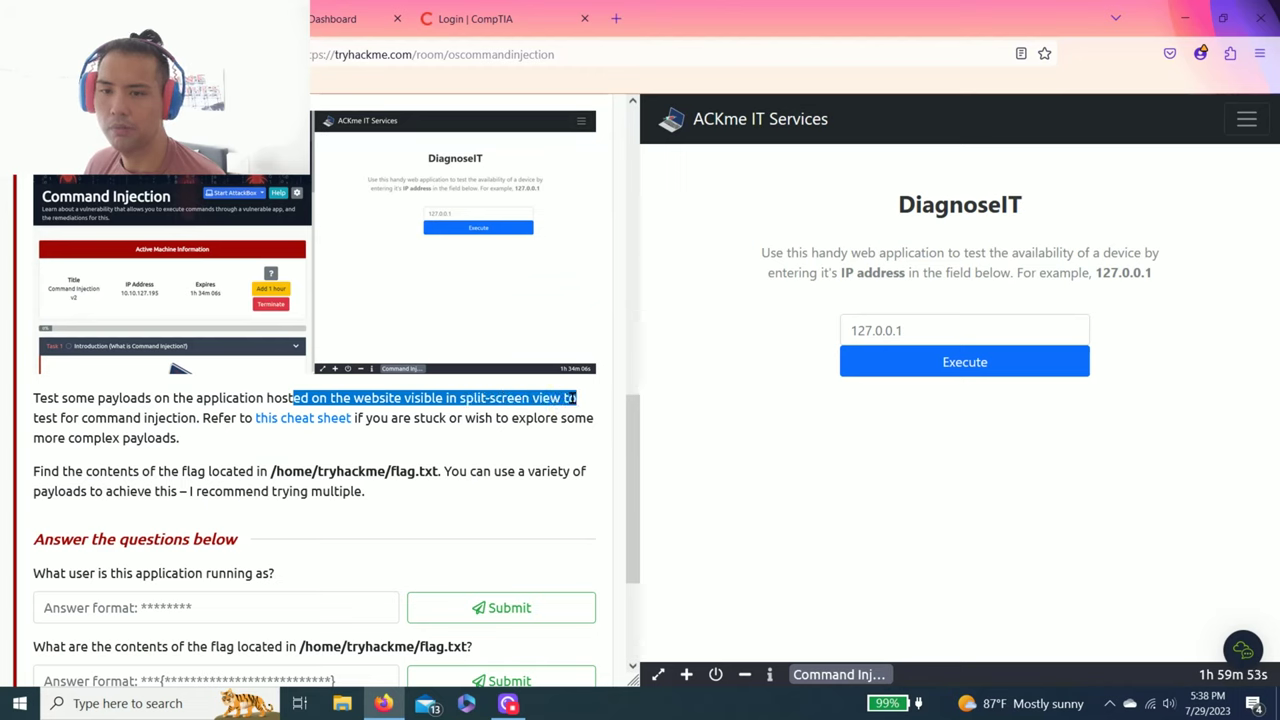
left_click(567, 410)
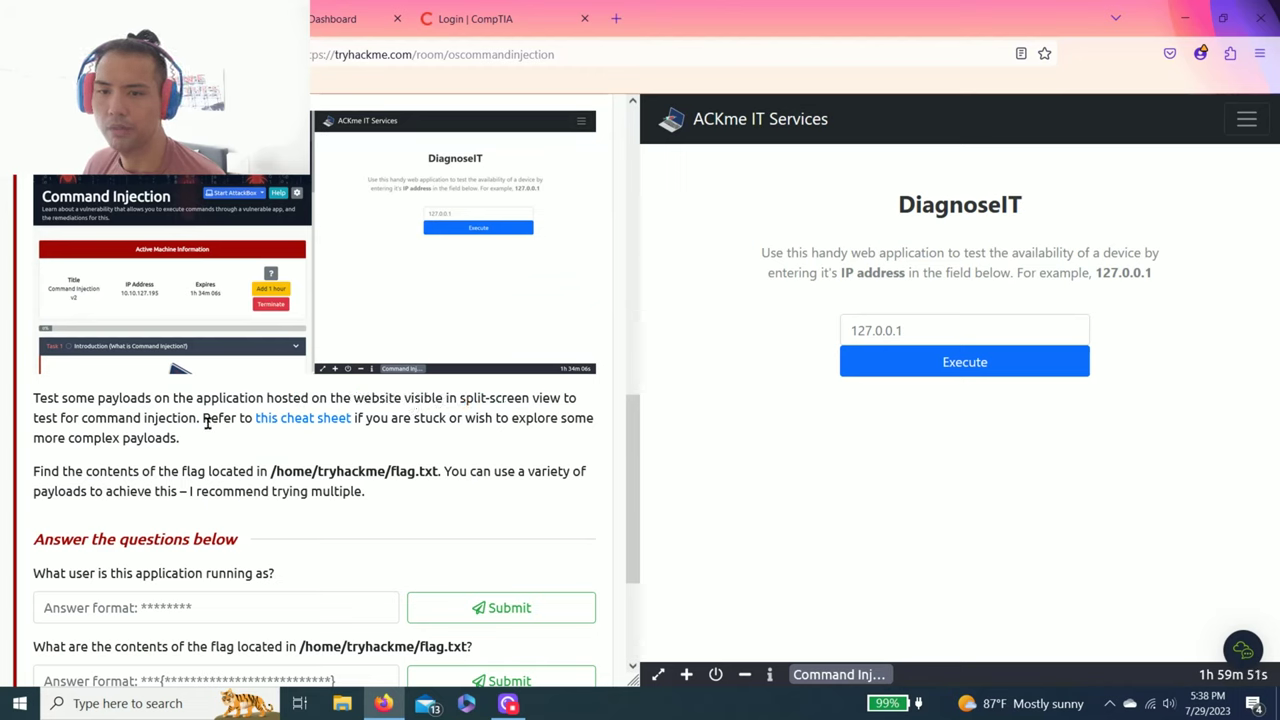
left_click_drag(380, 418, 526, 420)
left_click(526, 420)
scroll(220, 432, "down", 1)
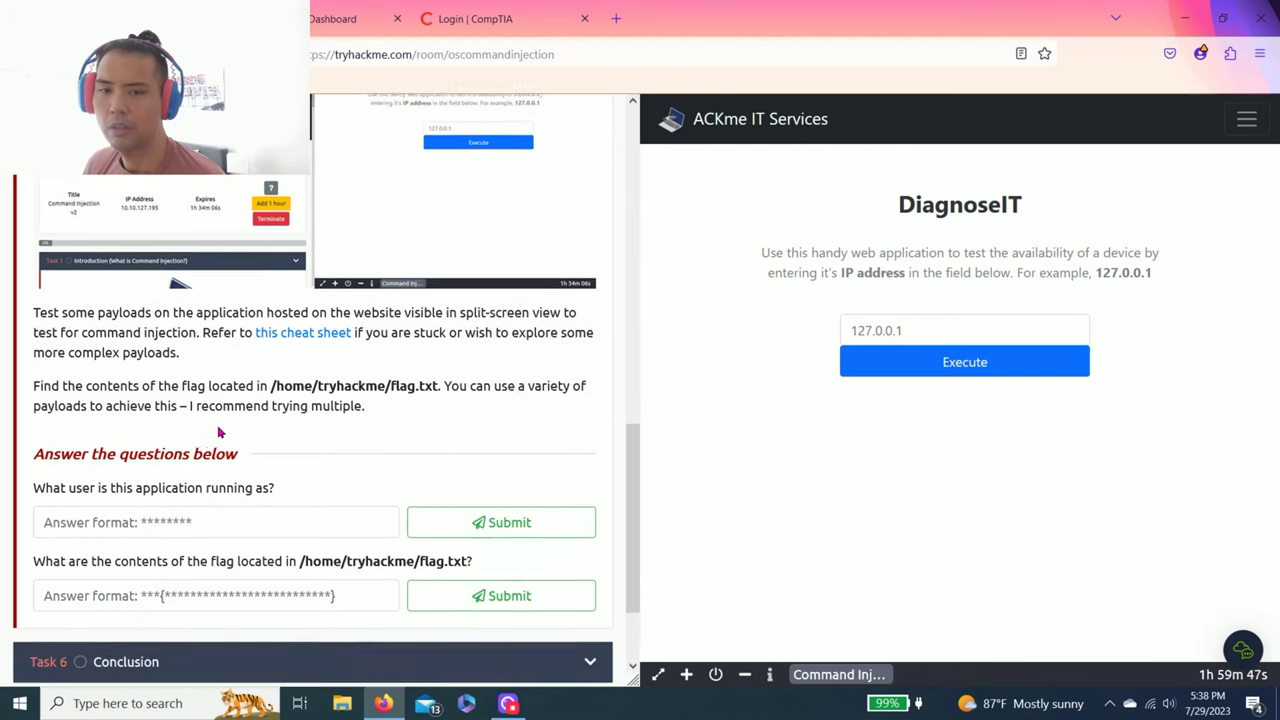
scroll(162, 409, "up", 1)
scroll(123, 489, "down", 1)
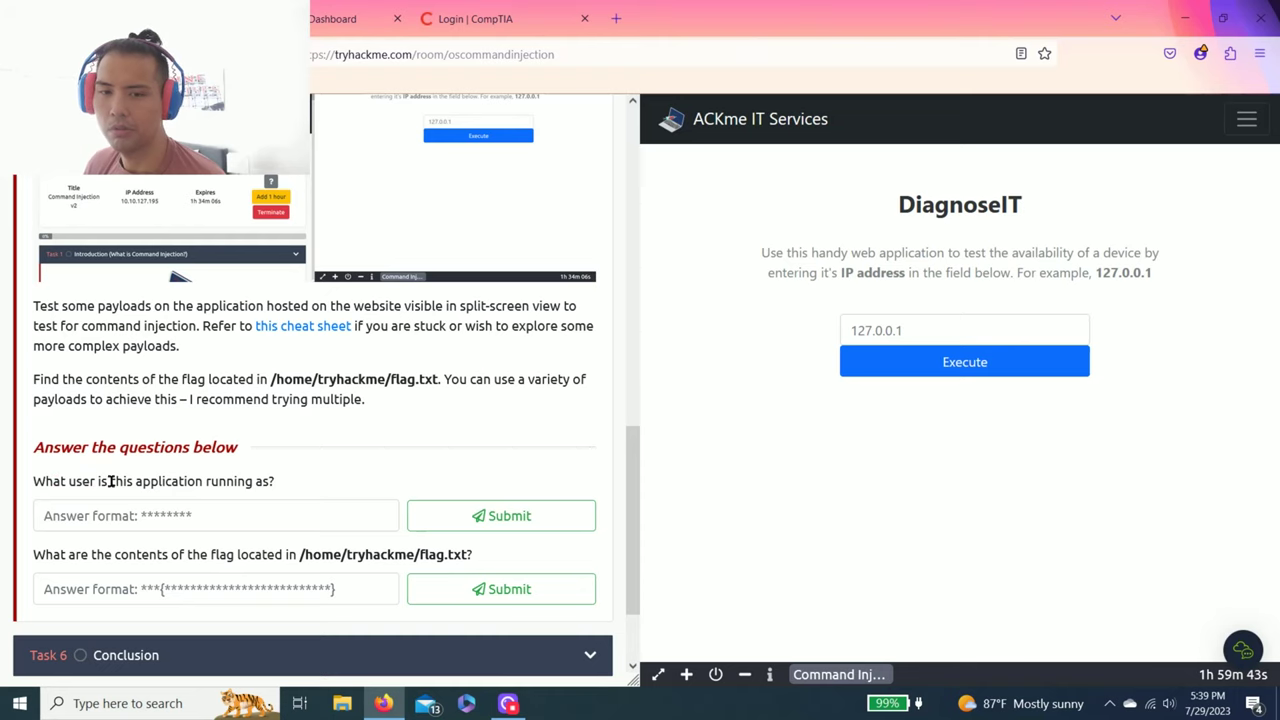
left_click_drag(111, 481, 283, 481)
left_click(291, 481)
scroll(312, 443, "up", 1)
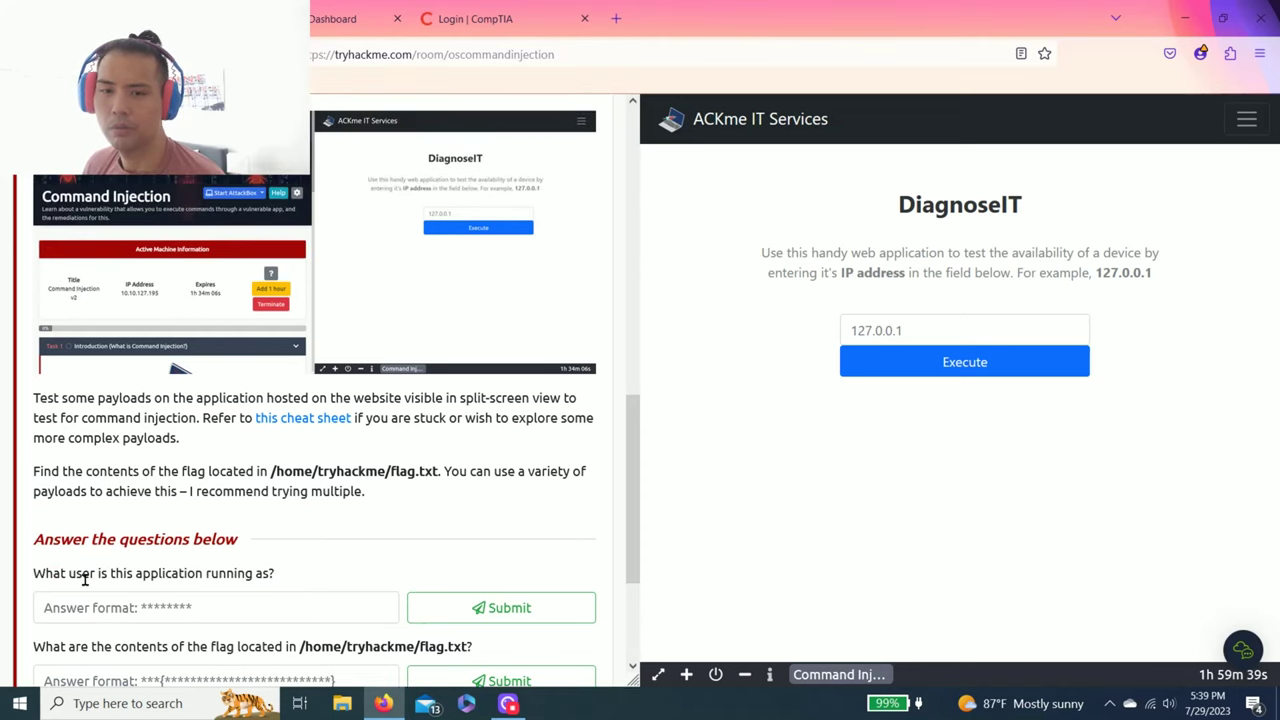
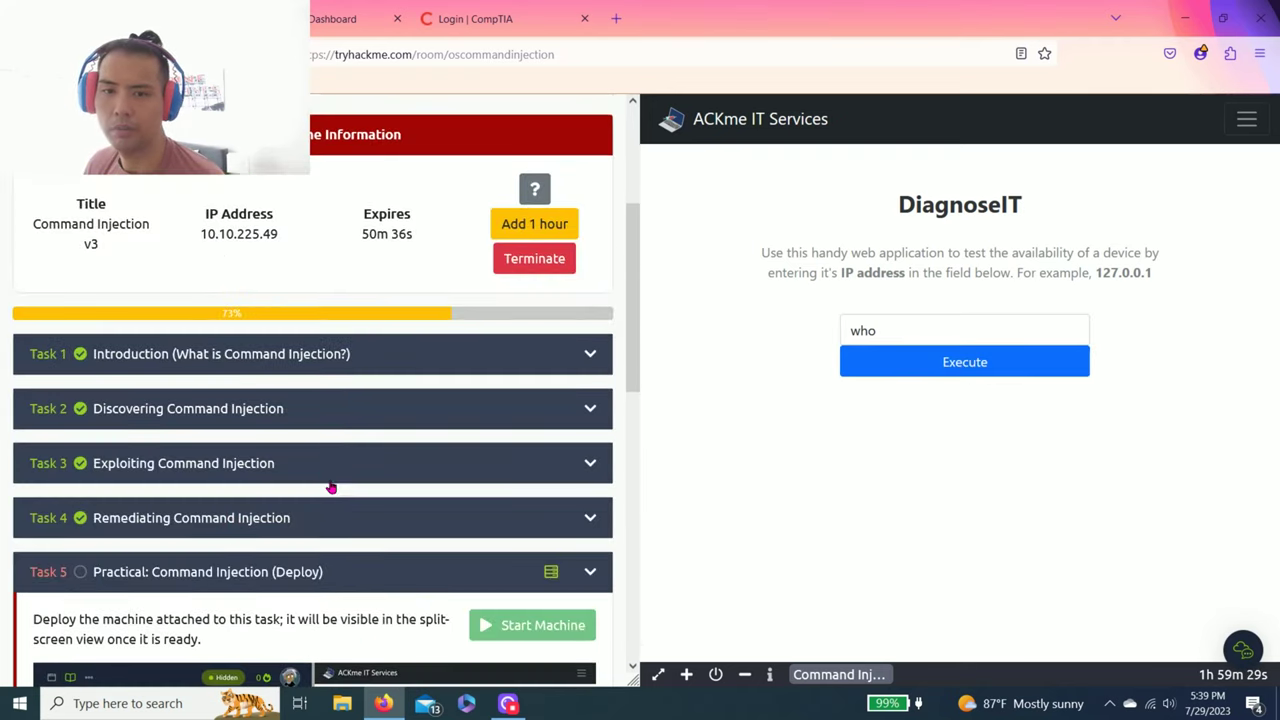
Step: Reopen Tasks 2 and 3 and review their code snippets, detection methods and payload tables for a command to try in DiagnoseIT
scroll(209, 536, "down", 1)
scroll(222, 421, "up", 1)
left_click(222, 421)
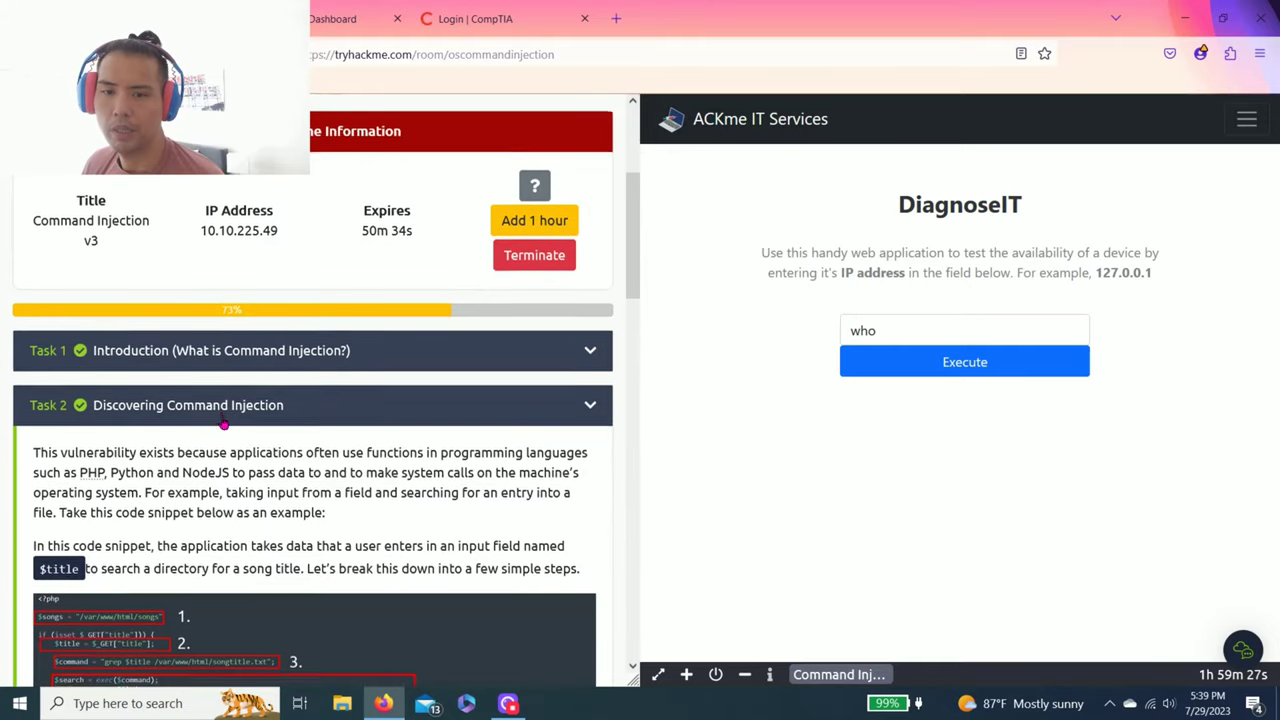
scroll(225, 425, "down", 7)
scroll(228, 428, "down", 5)
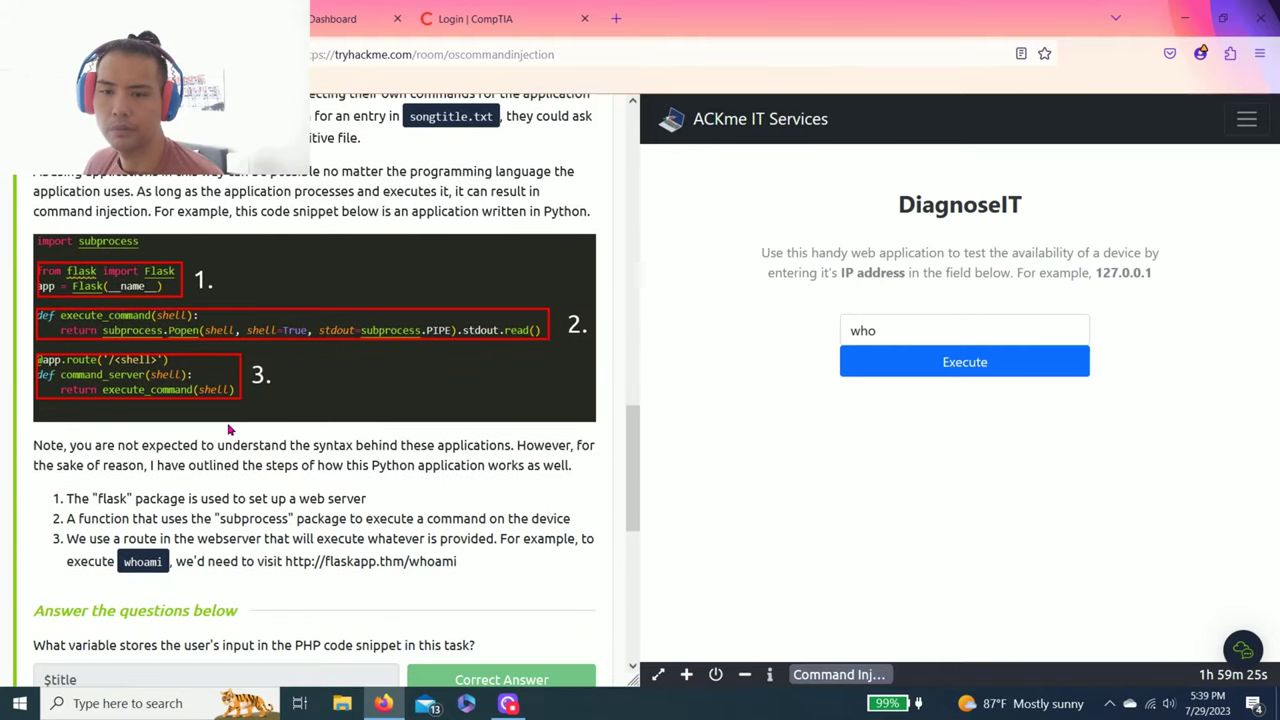
scroll(40, 470, "up", 1)
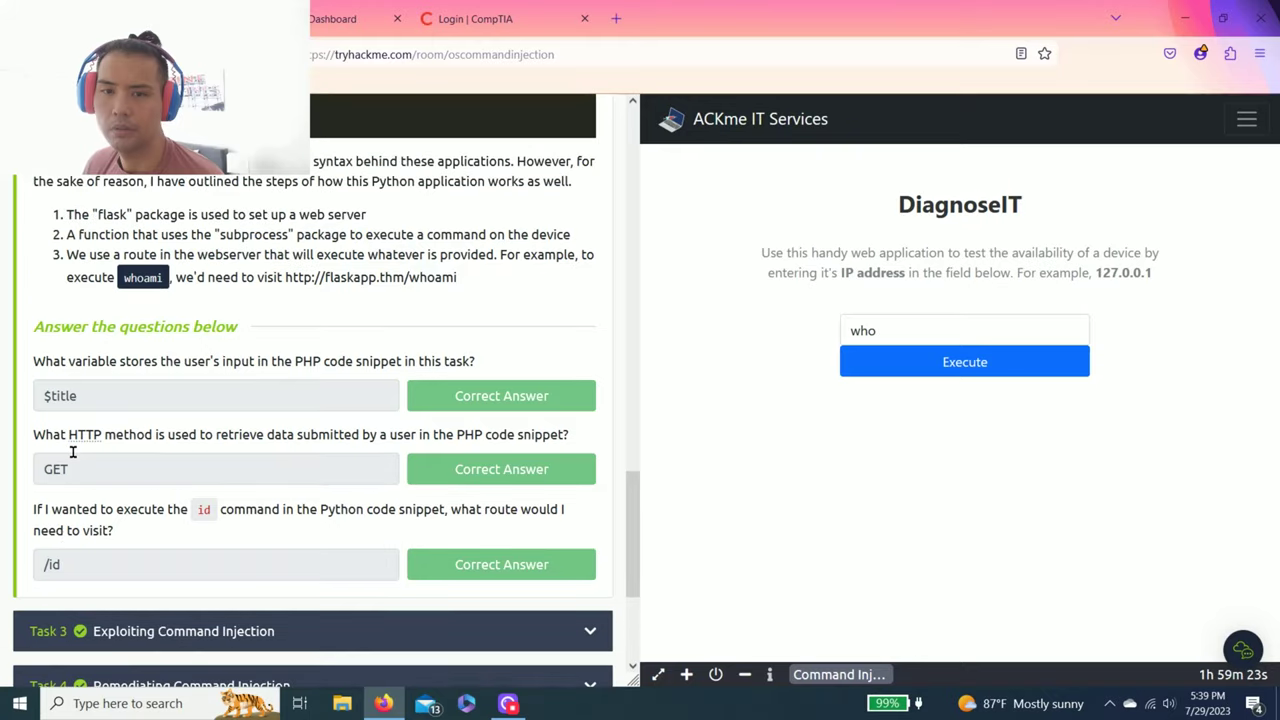
left_click(140, 620)
scroll(197, 566, "up", 4)
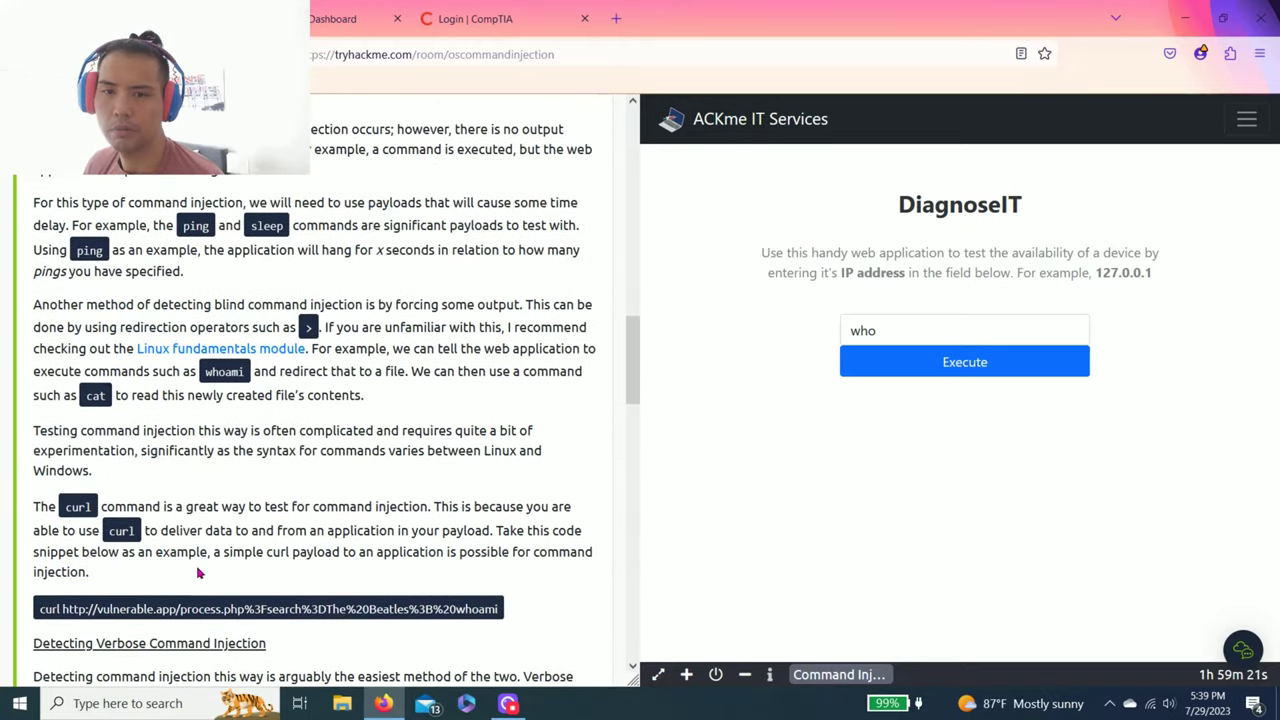
scroll(200, 565, "down", 10)
scroll(200, 565, "down", 7)
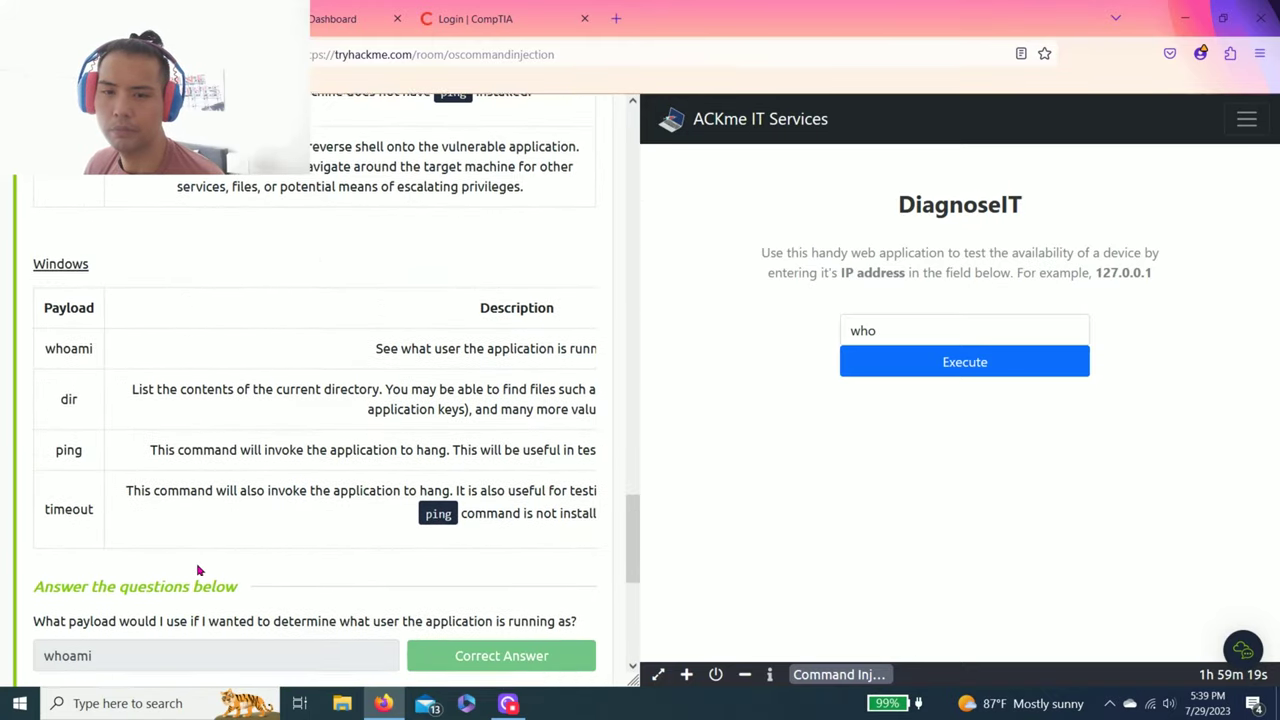
Step: Reopen Task 4 and reread the Input sanitisation section's example of restricting input to numerical data or removing special characters
left_click(145, 427)
scroll(145, 425, "up", 7)
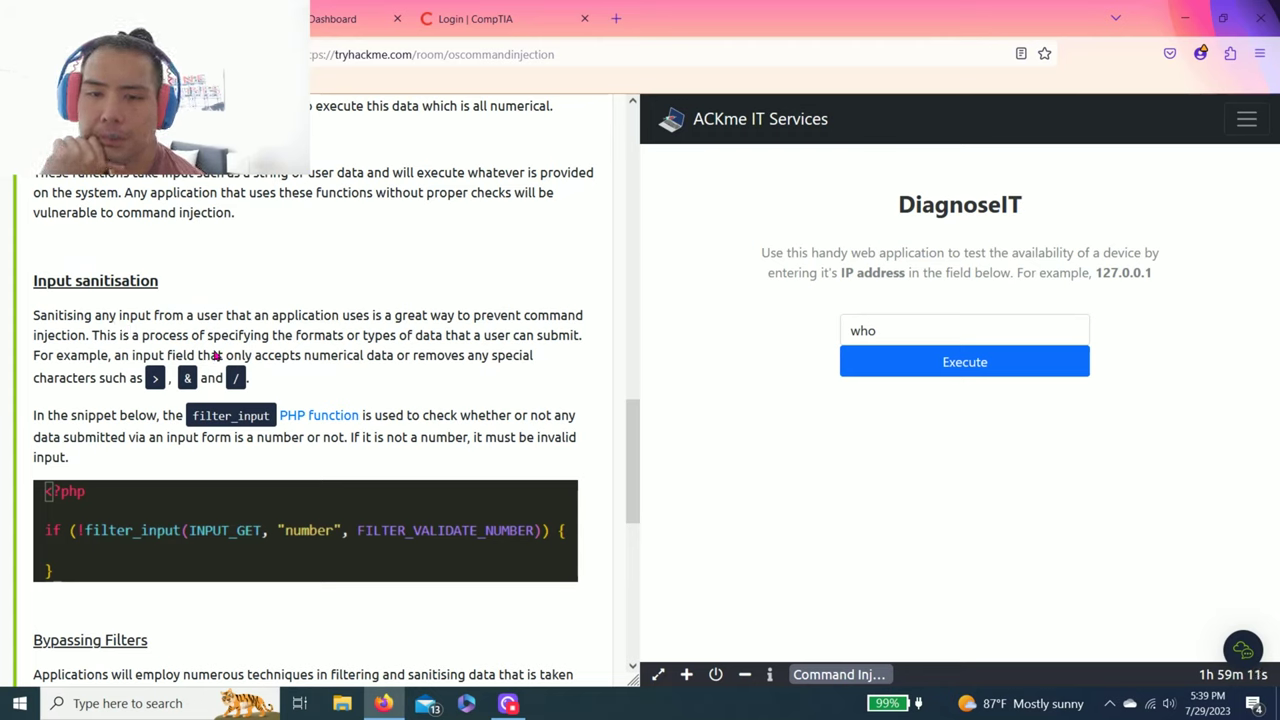
left_click_drag(108, 355, 368, 356)
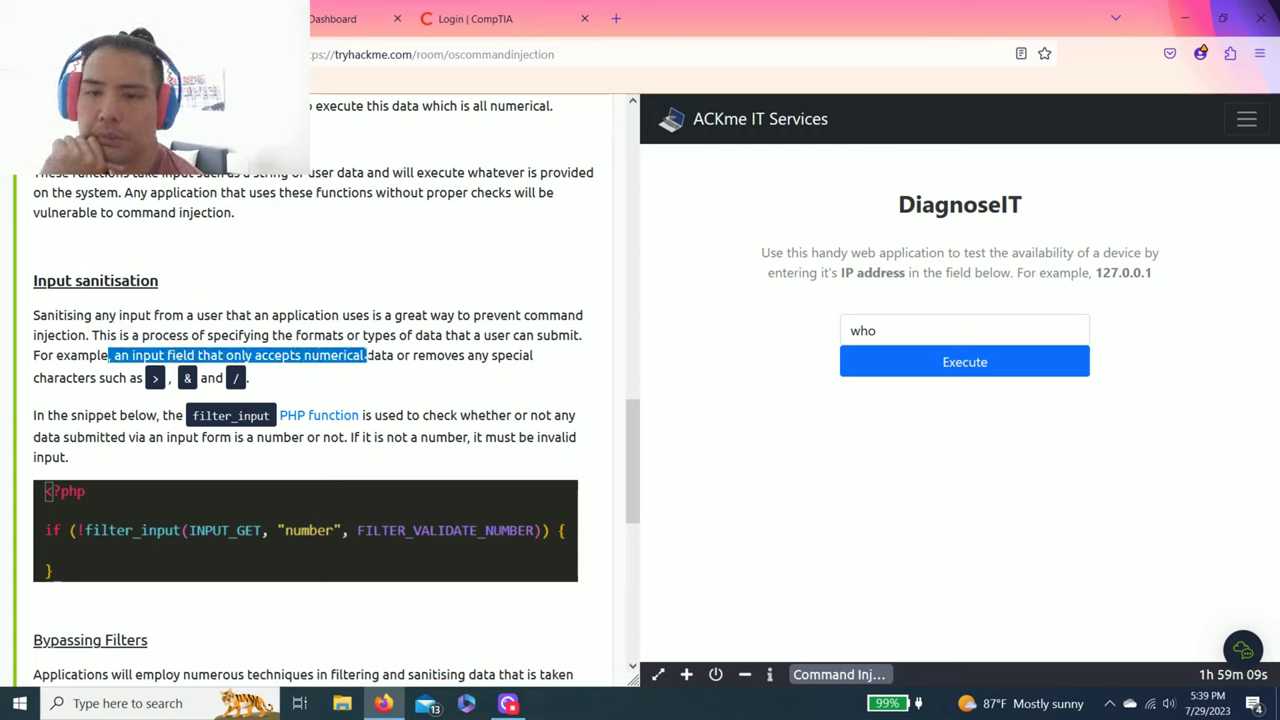
double_click(381, 355)
left_click(427, 356)
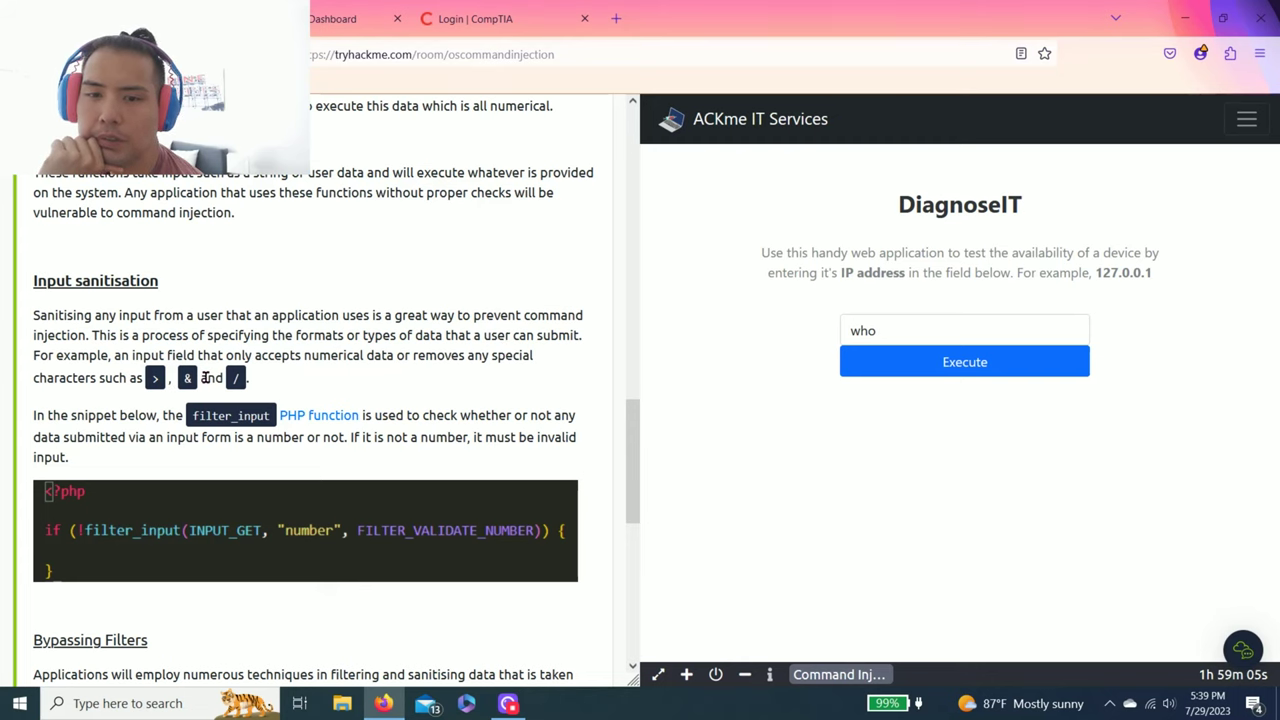
Step: Run "& whoami" in DiagnoseIT and submit www-data as the answer to Task 5's question about the application's user
scroll(207, 380, "down", 3)
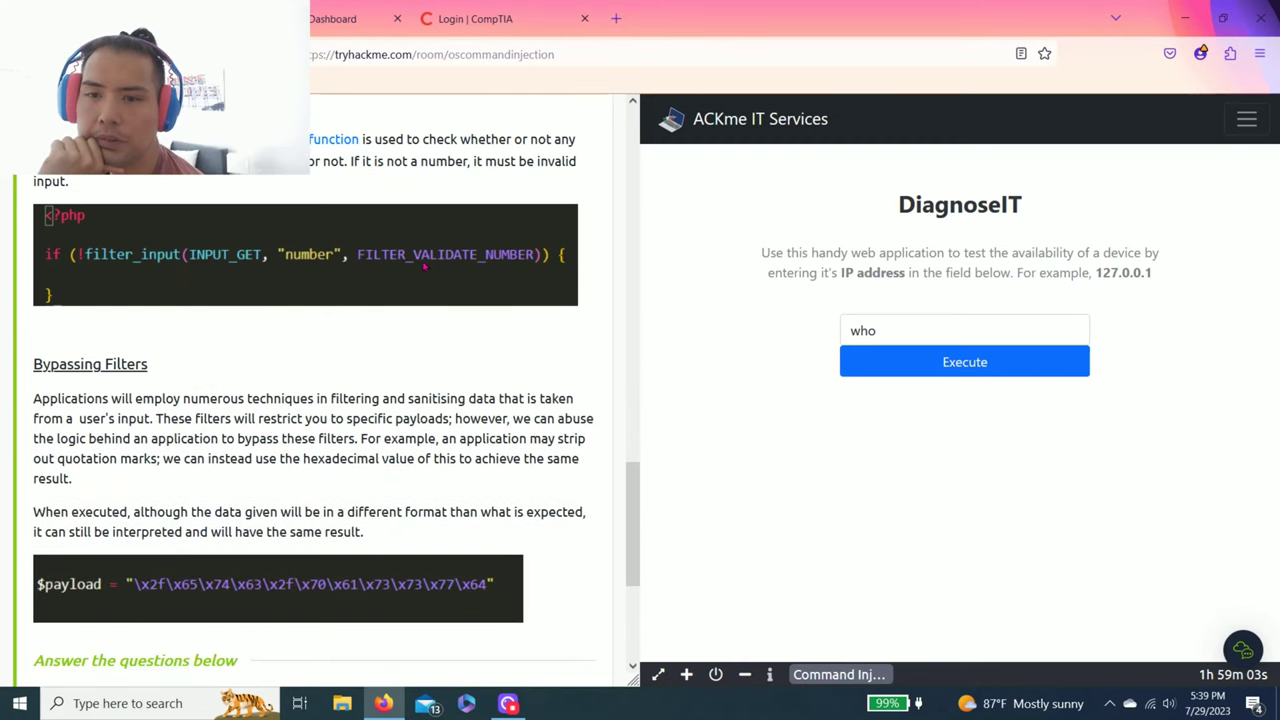
scroll(300, 330, "down", 2)
scroll(196, 331, "down", 2)
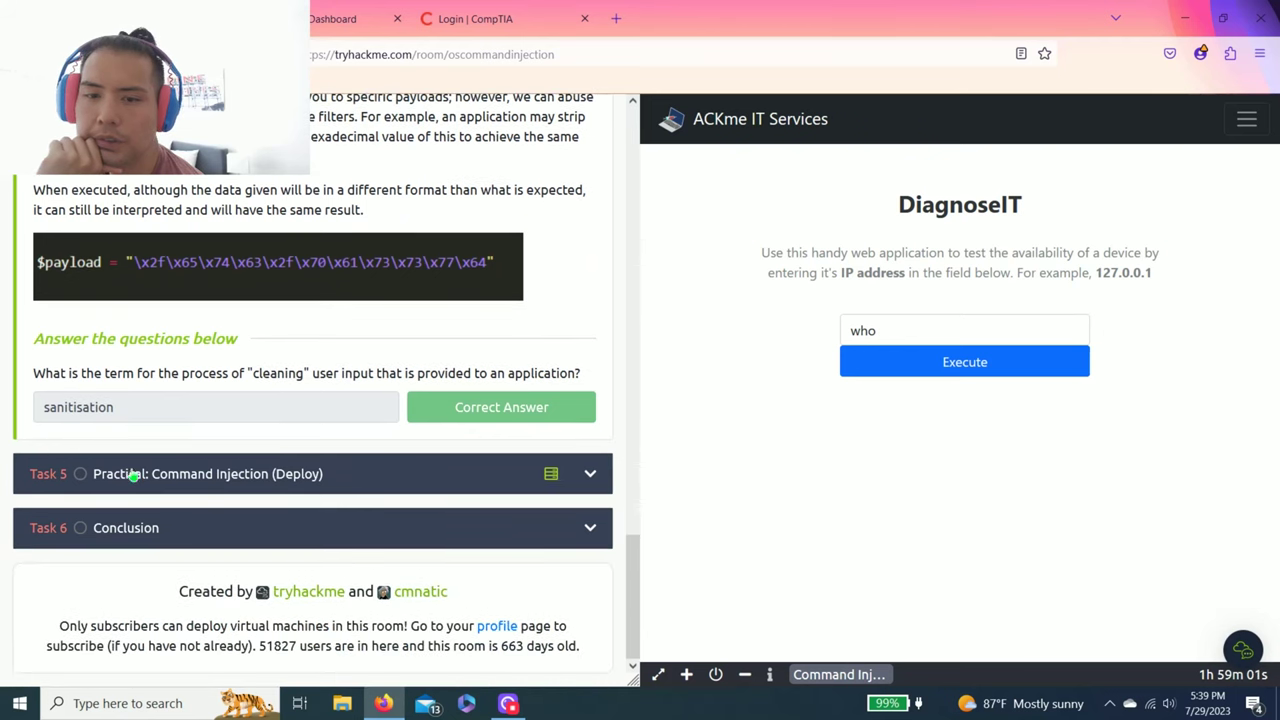
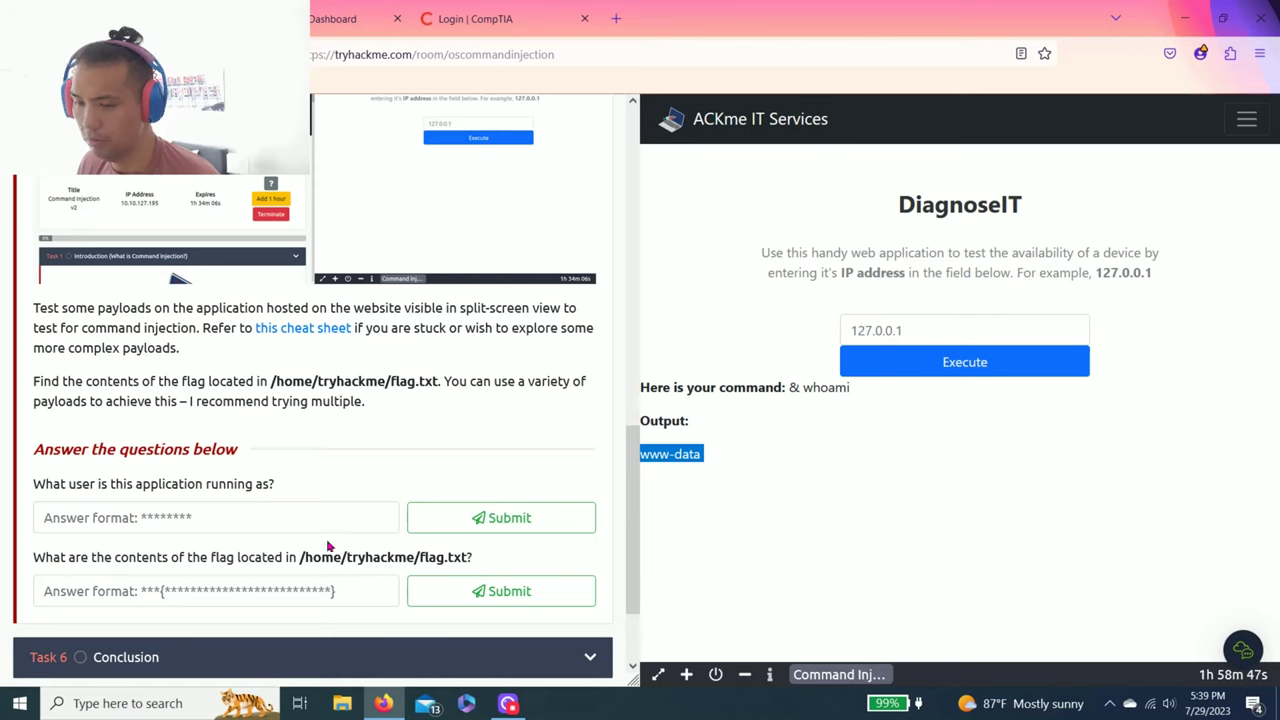
left_click(286, 530)
type("www-data")
left_click(425, 518)
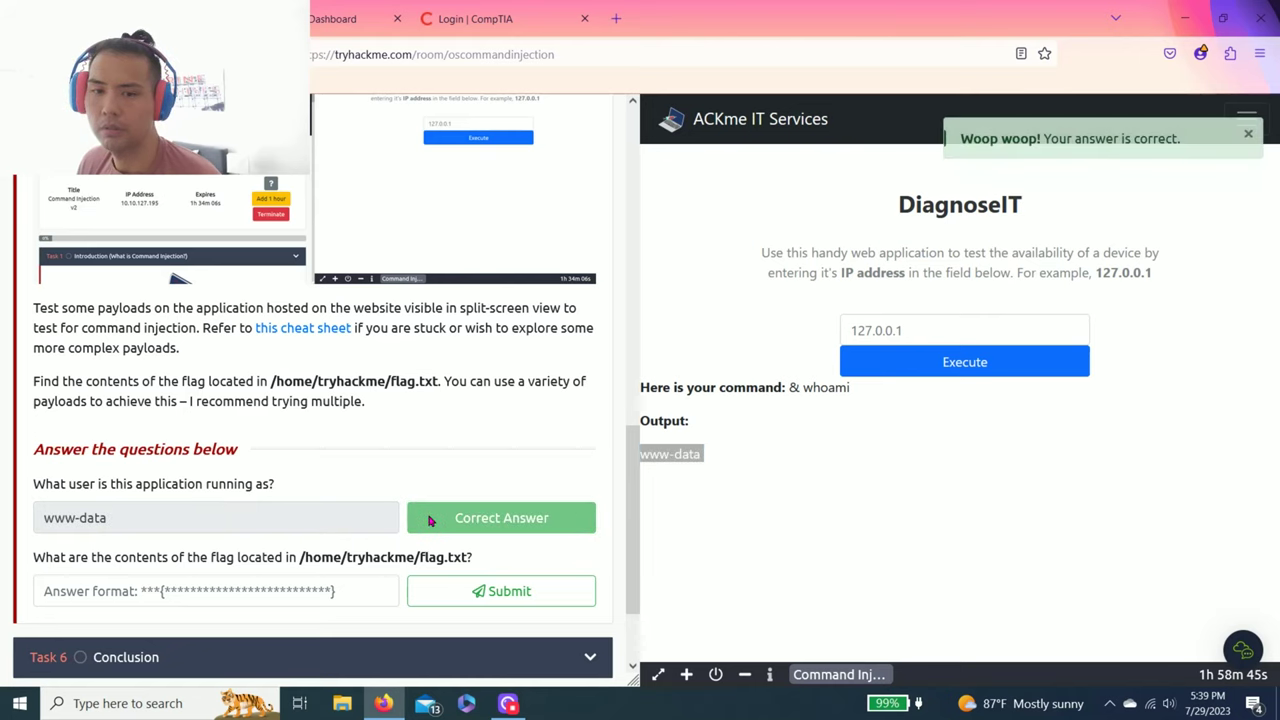
Step: Run "& cat /home/tryhackme/flag.txt" in DiagnoseIT and submit THM{COMMAND_INJECTION_COMPLETE} as Task 5's flag answer
left_click_drag(46, 560, 309, 558)
left_click(343, 557)
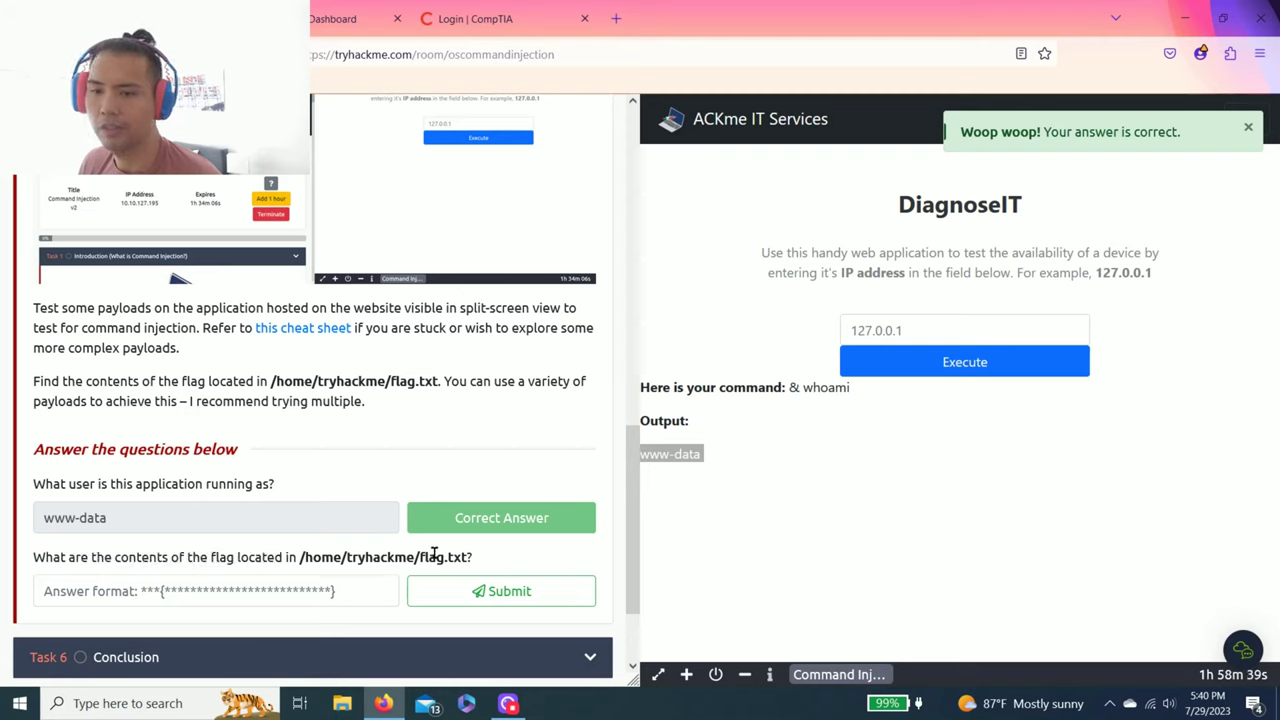
left_click_drag(486, 557, 424, 557)
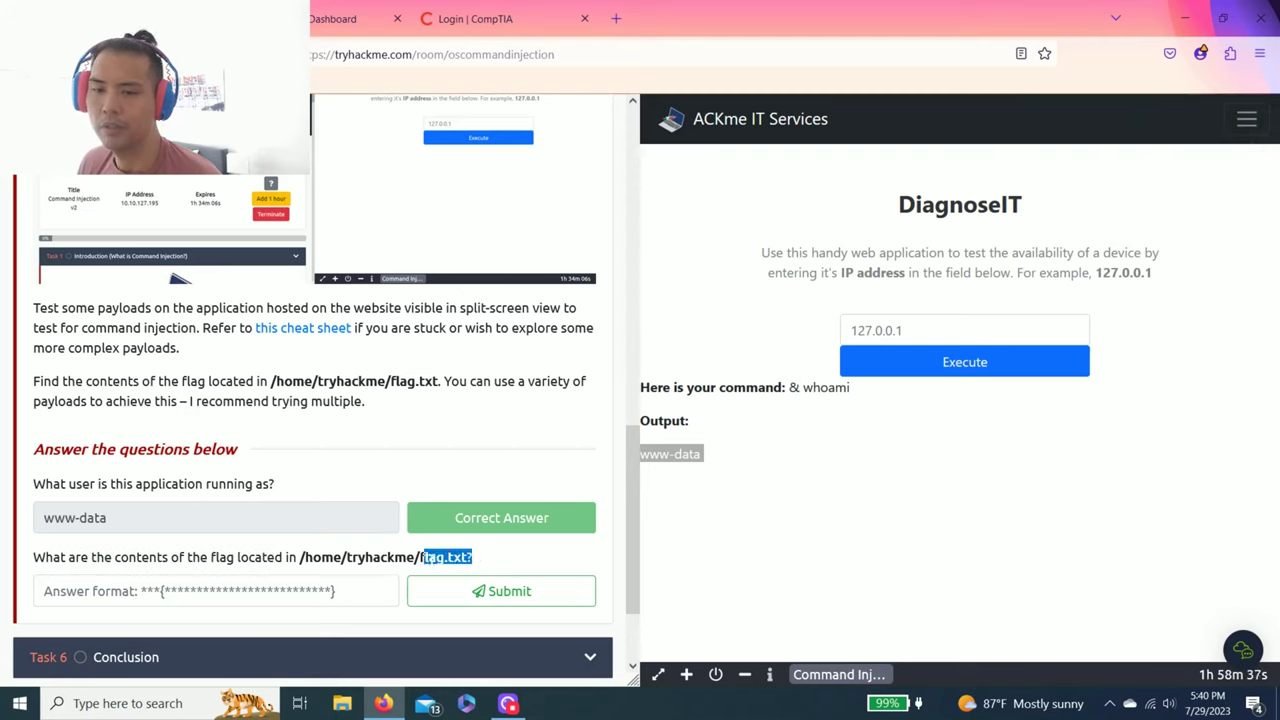
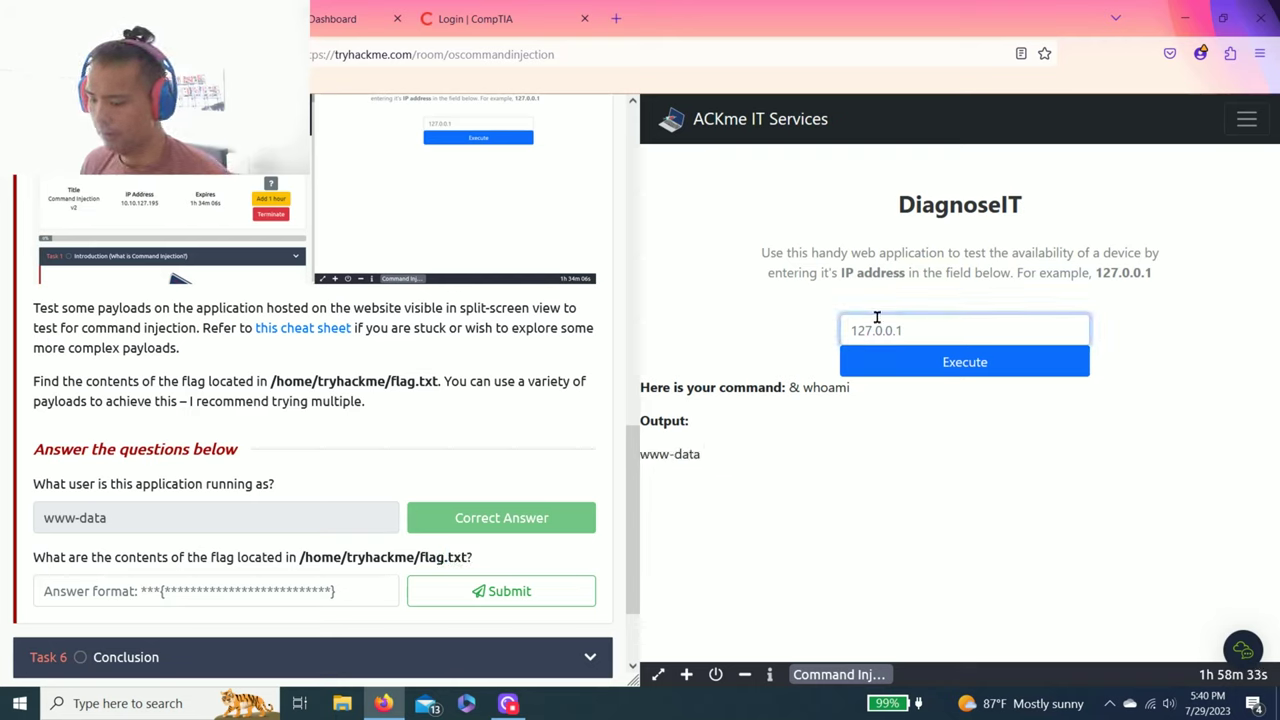
type("cat")
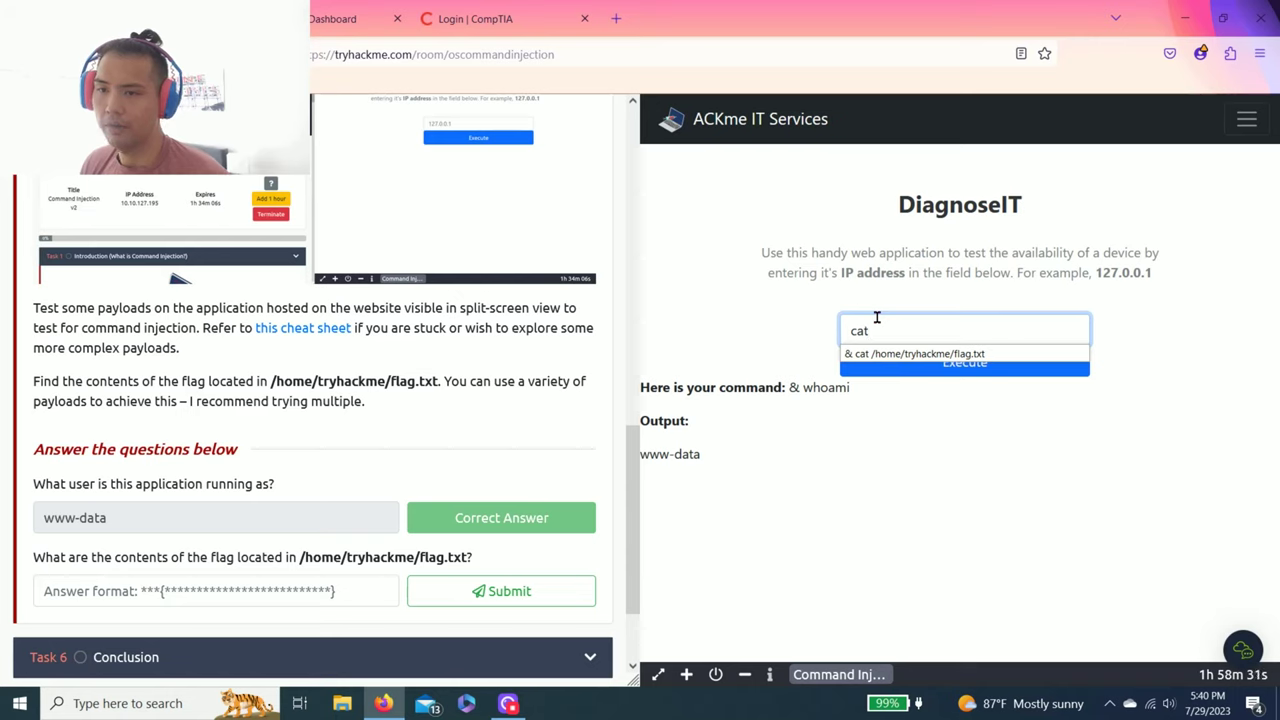
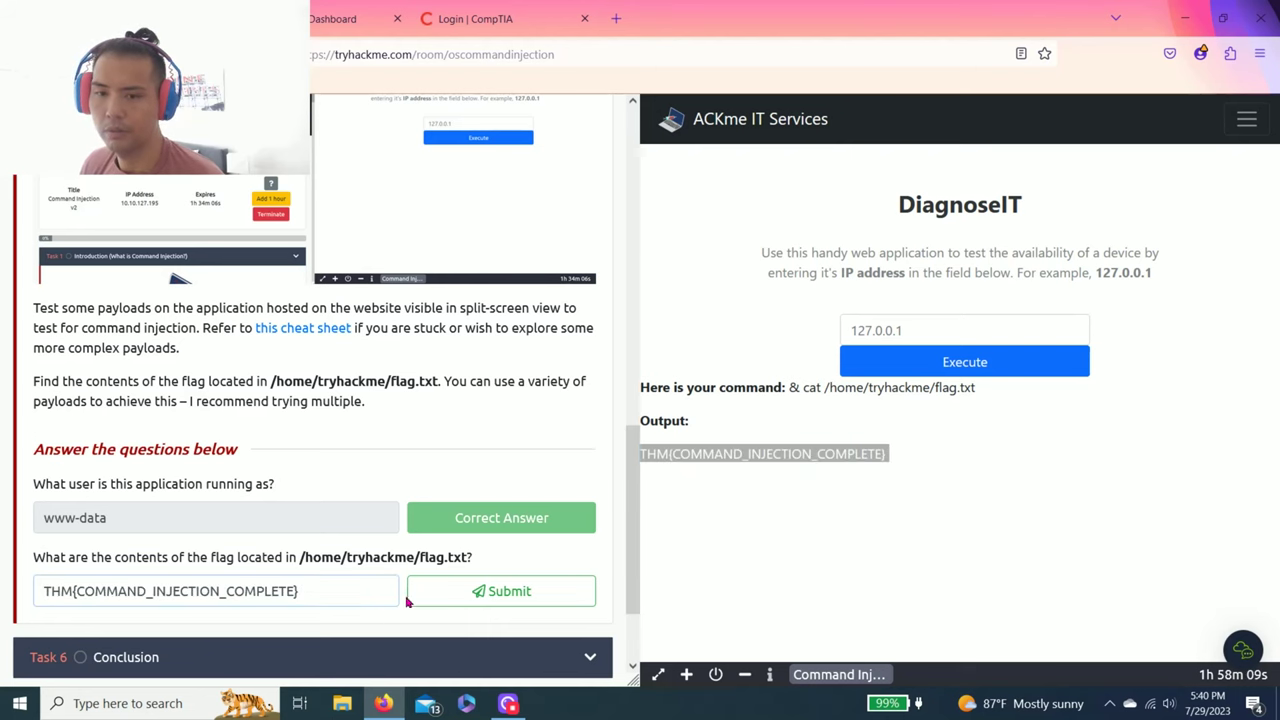
left_click(431, 590)
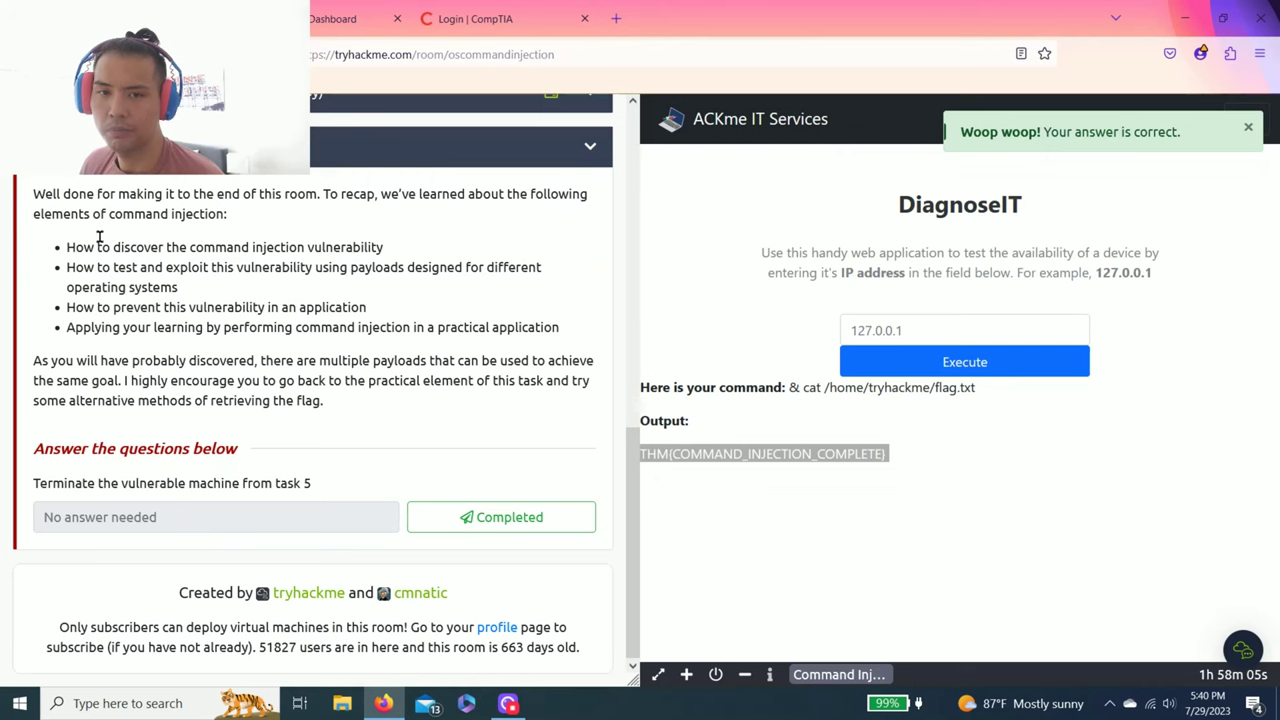
Step: Mark Task 6's question in the Conclusion as completed and terminate the vulnerable machine from Task 5
scroll(160, 355, "up", 1)
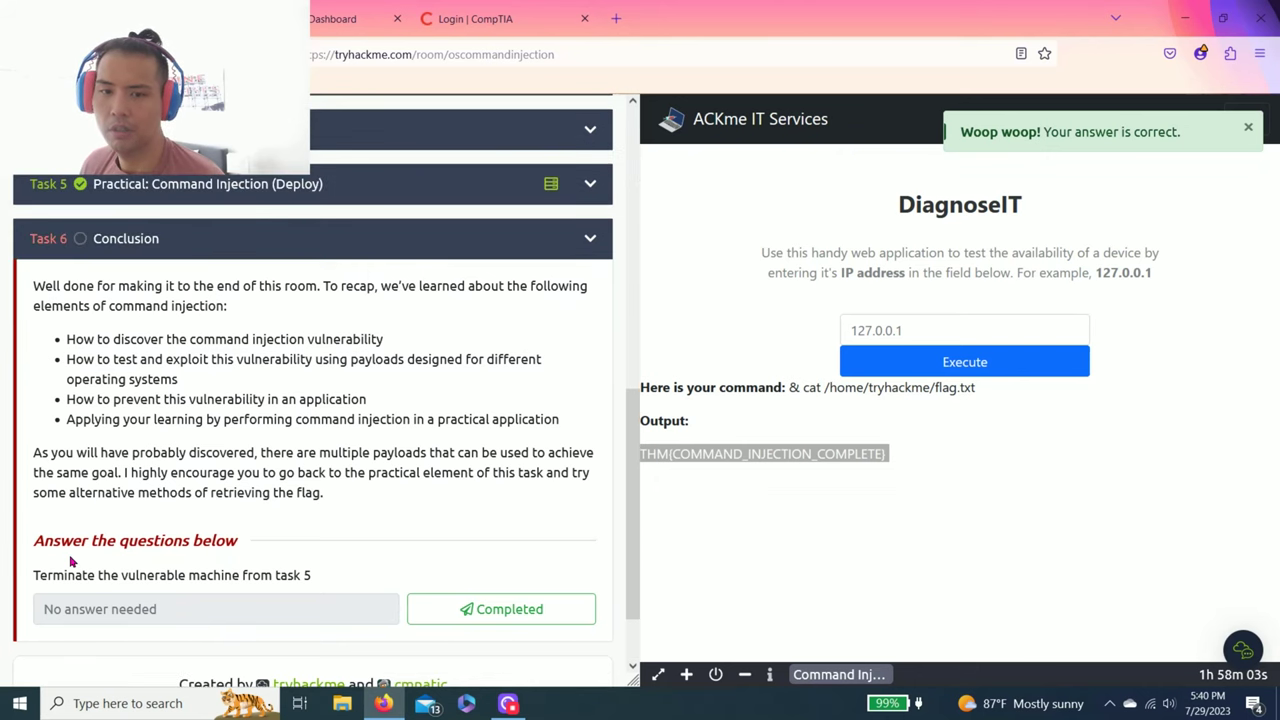
left_click(300, 573)
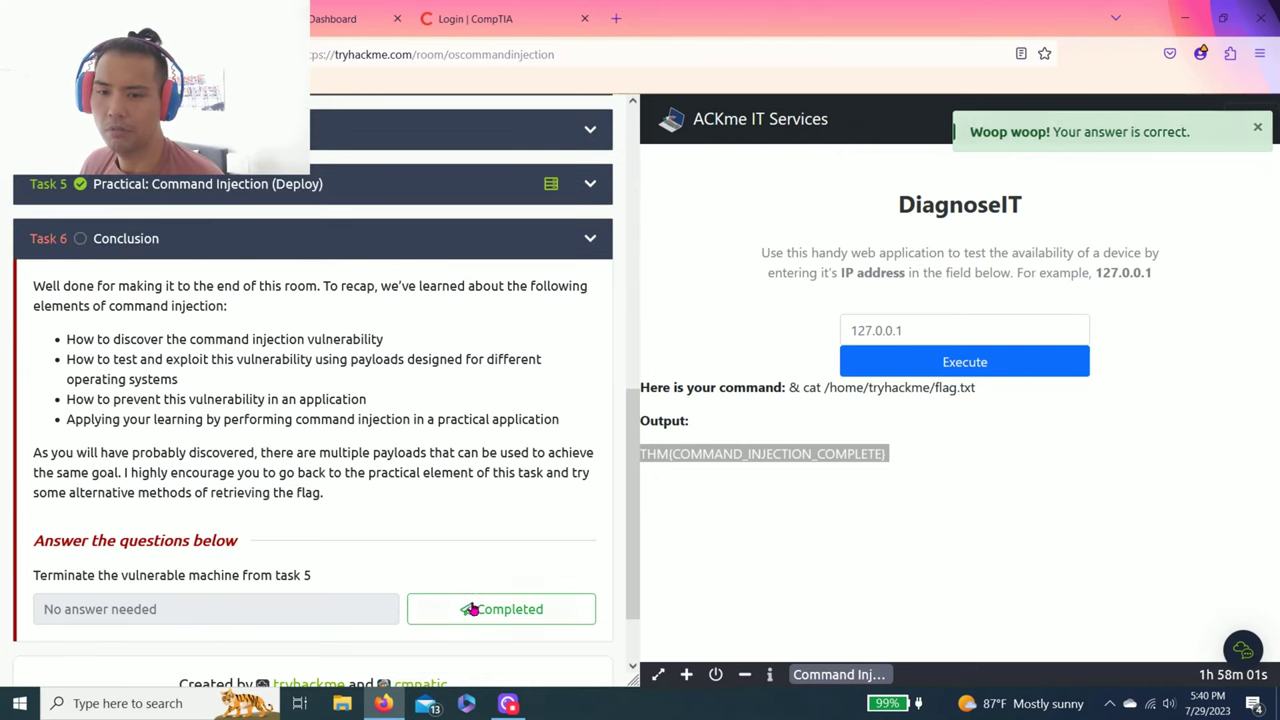
left_click(415, 609)
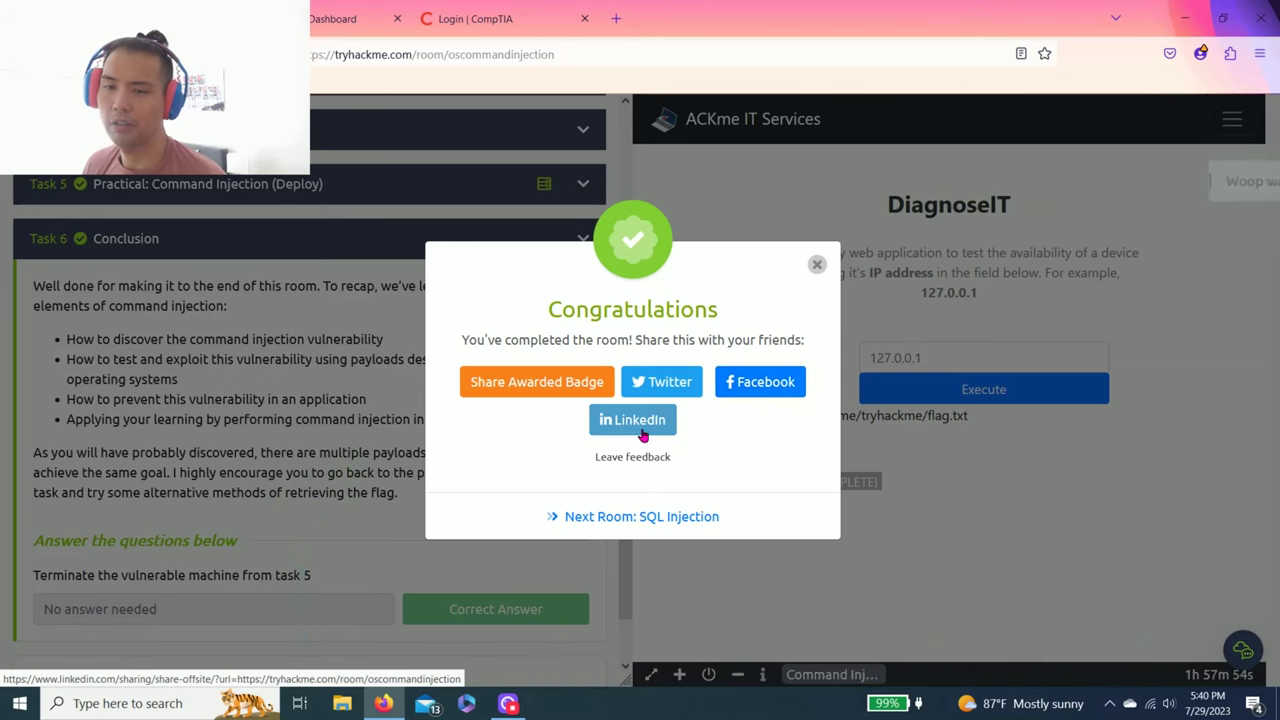
left_click(816, 265)
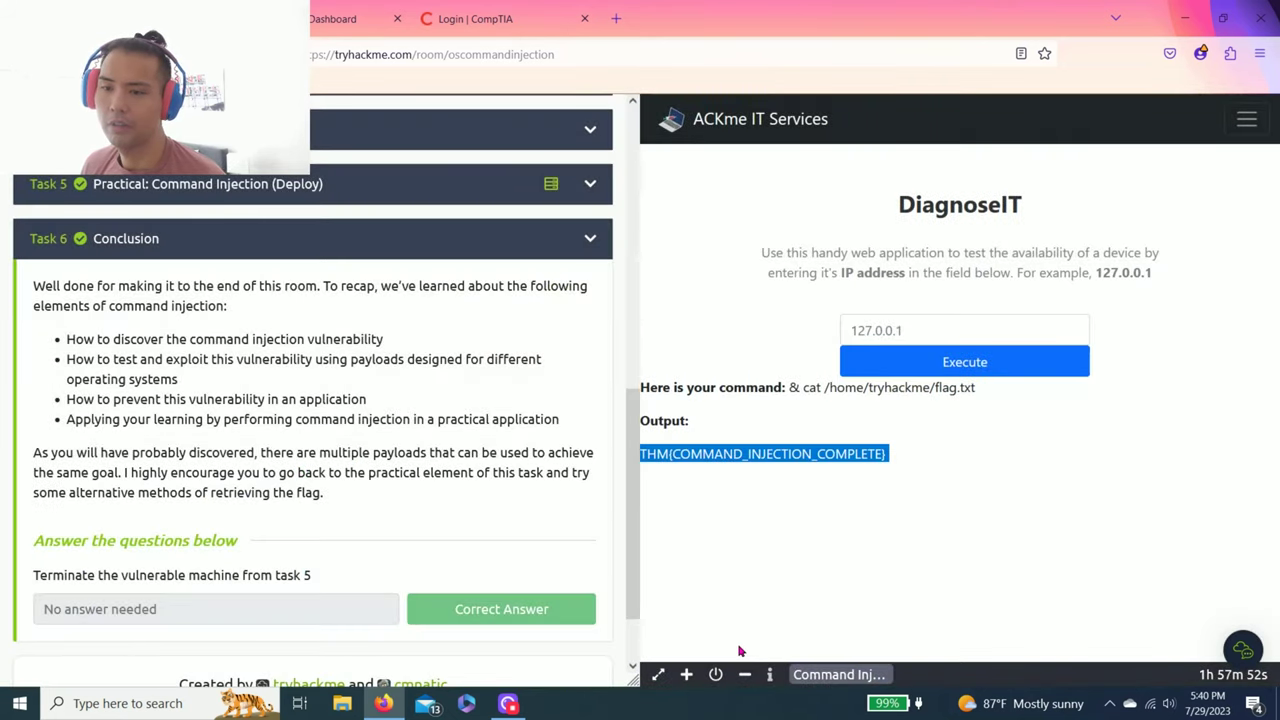
left_click(718, 675)
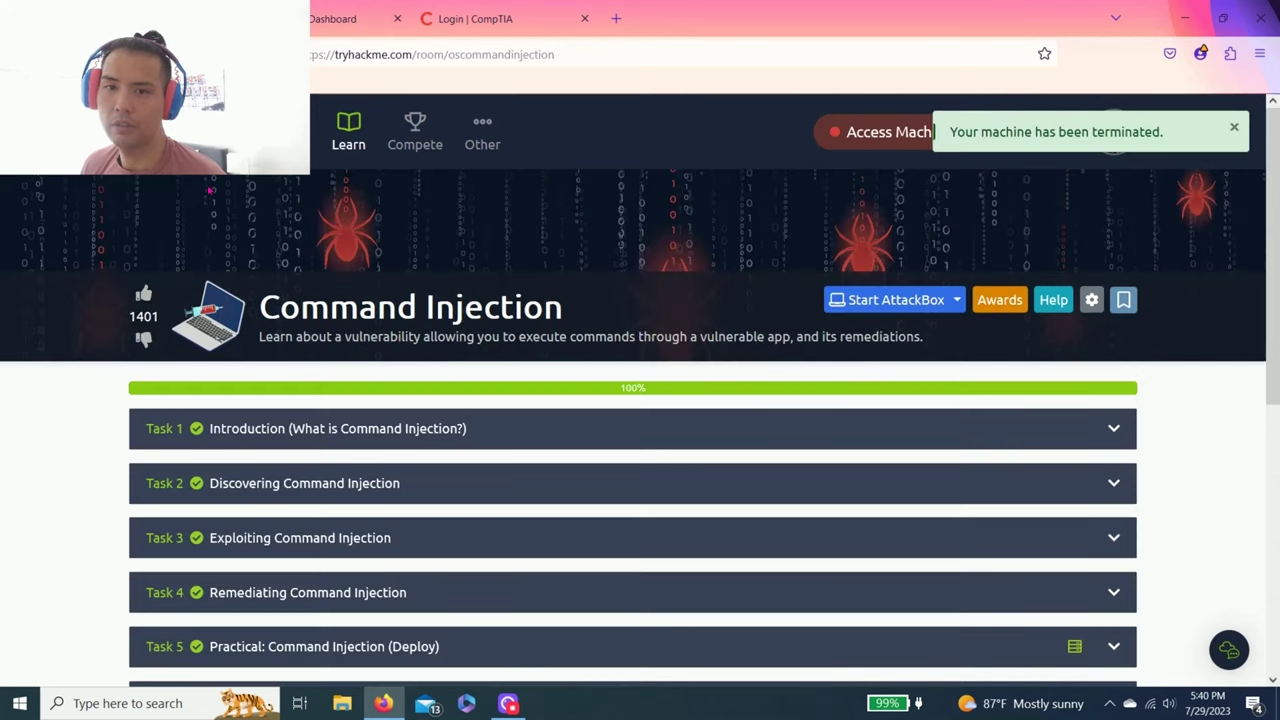
Step: Go to the Learn page and open the Web Fundamentals learning path
left_click(370, 122)
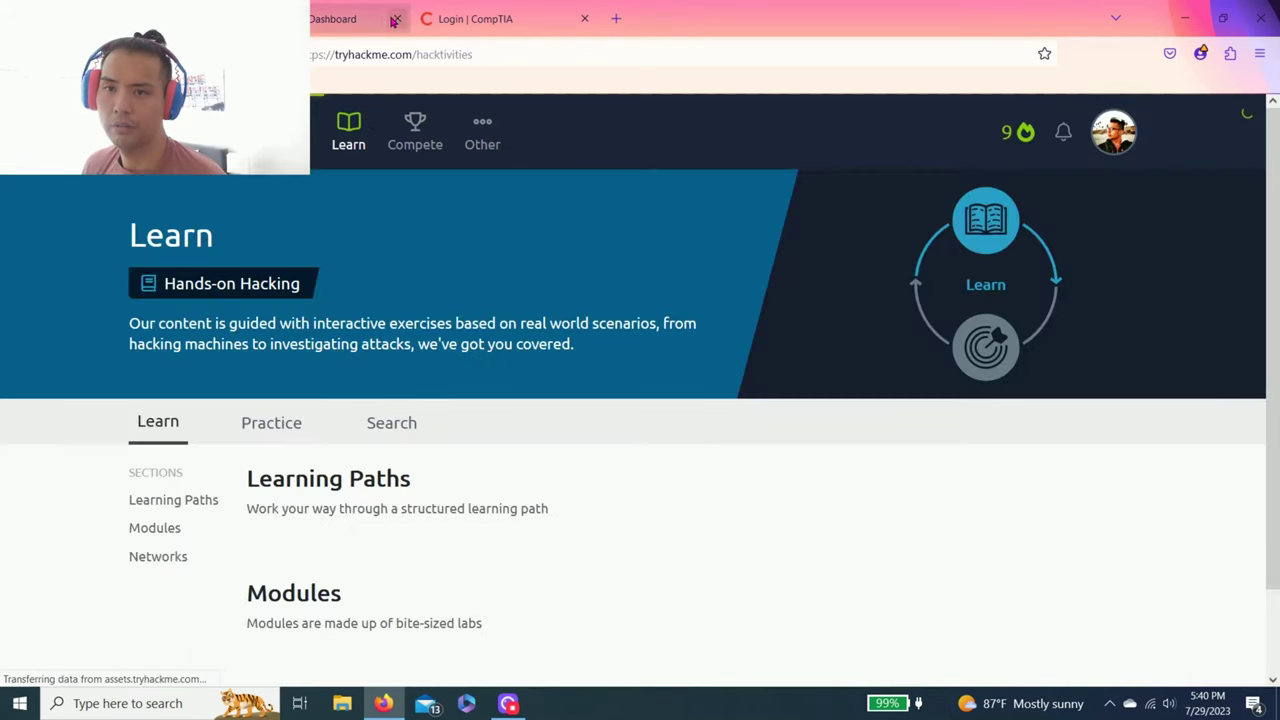
scroll(370, 430, "down", 2)
scroll(975, 491, "down", 10)
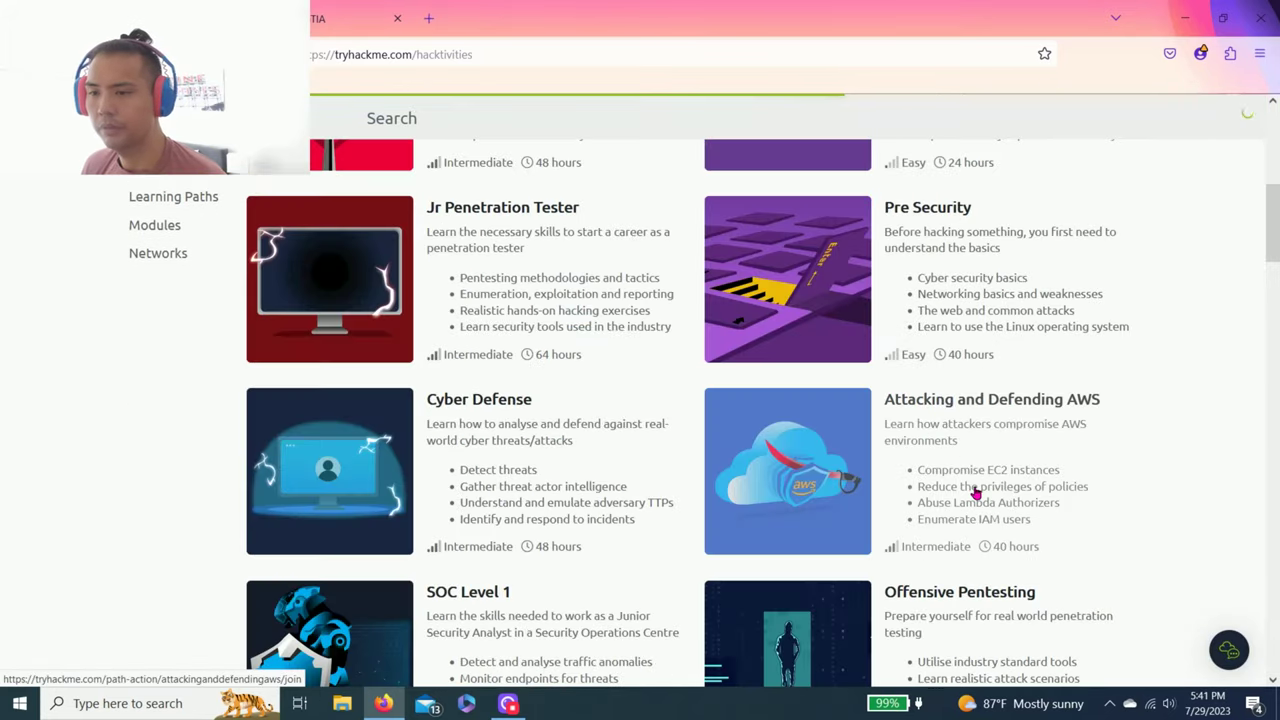
scroll(895, 360, "up", 2)
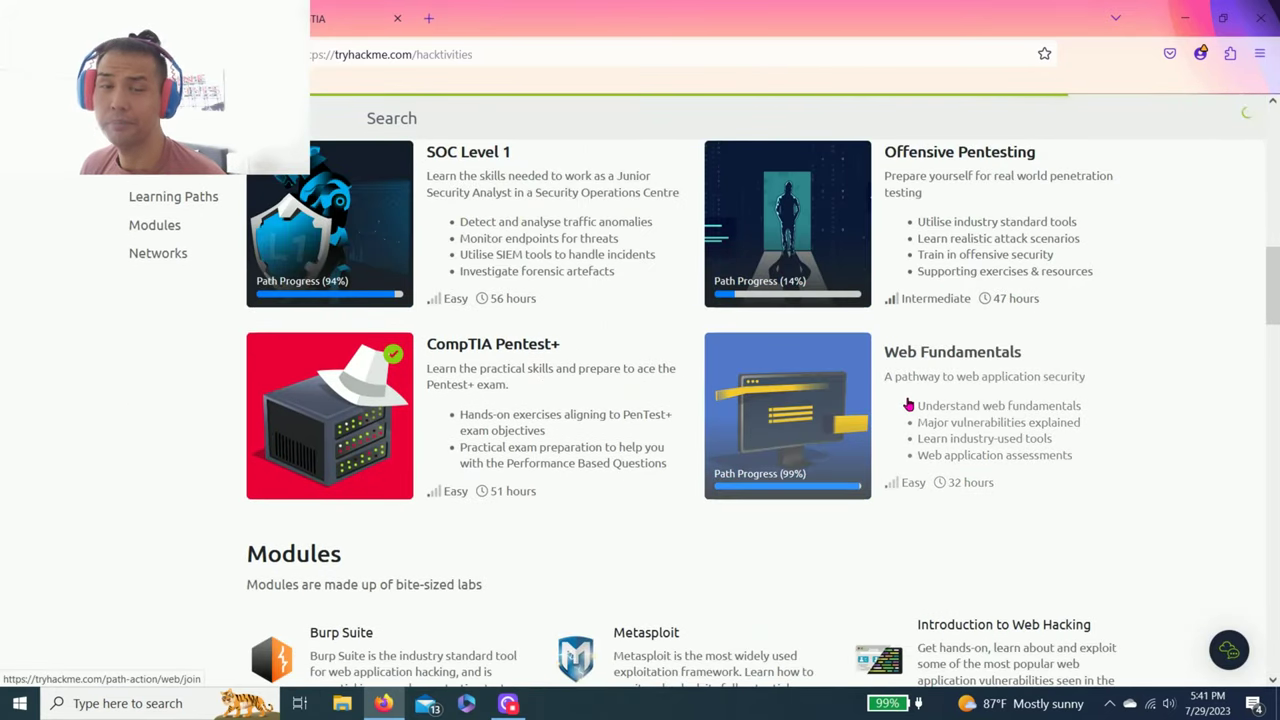
left_click(908, 405)
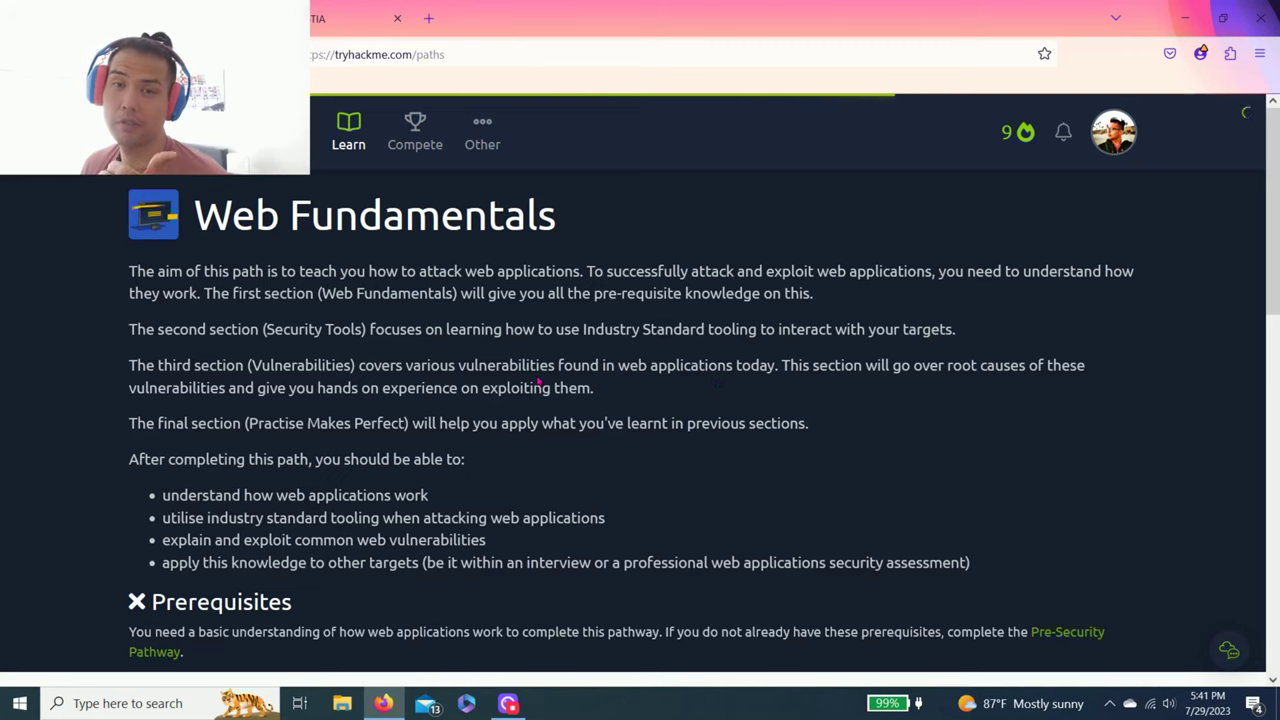
Step: Open the SQL Injection room from the path's Introduction to Web Hacking section and bring up the room's options
scroll(515, 364, "down", 10)
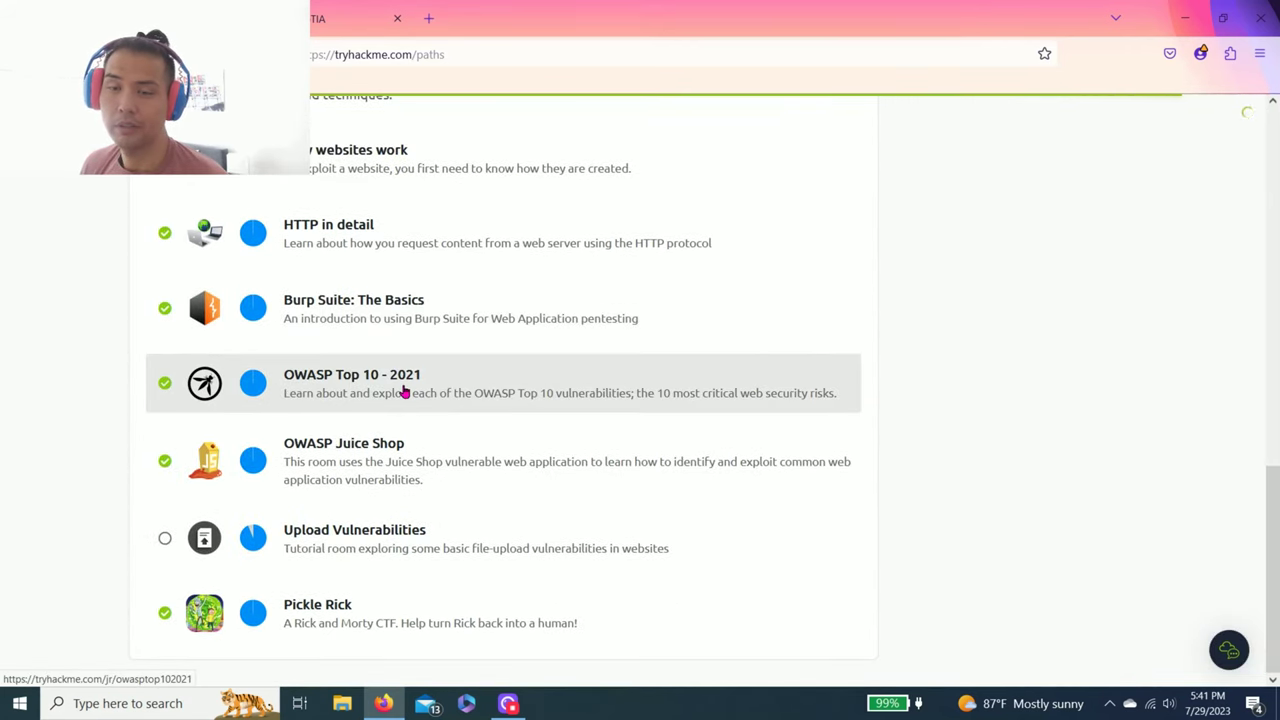
scroll(366, 517, "up", 2)
scroll(388, 472, "down", 1)
scroll(388, 472, "up", 4)
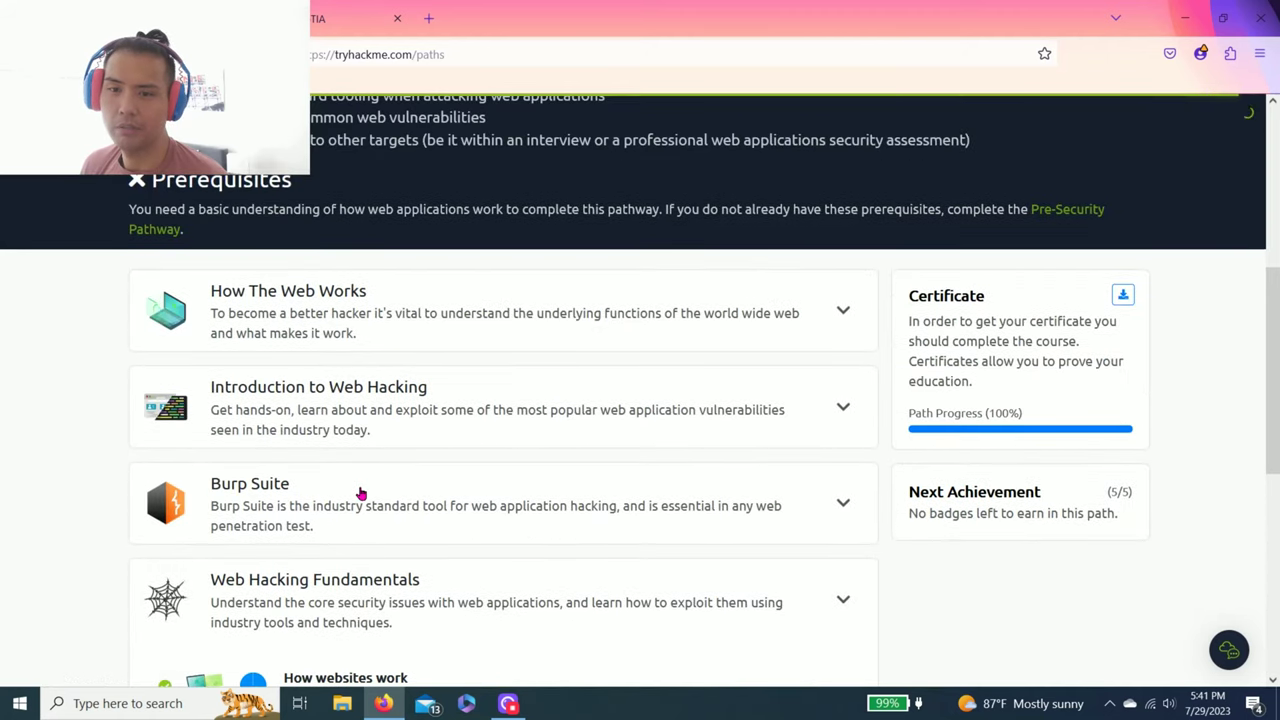
scroll(392, 505, "down", 2)
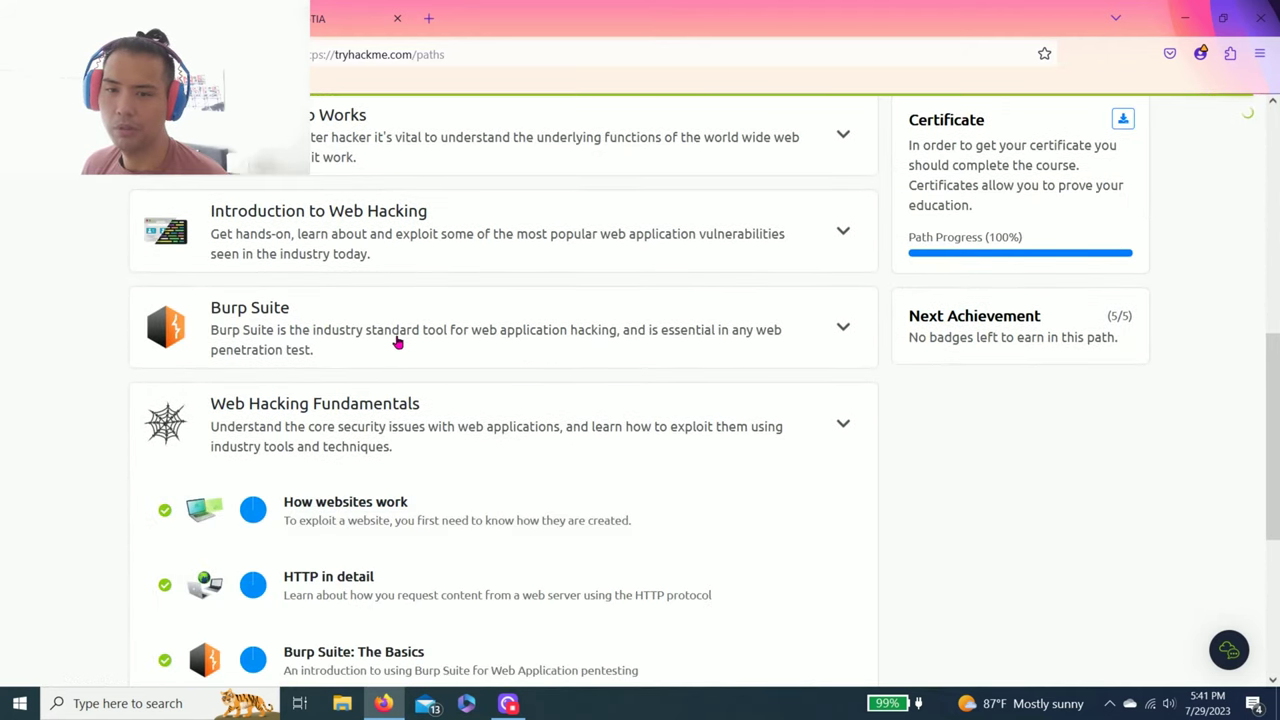
left_click(430, 234)
scroll(395, 480, "down", 5)
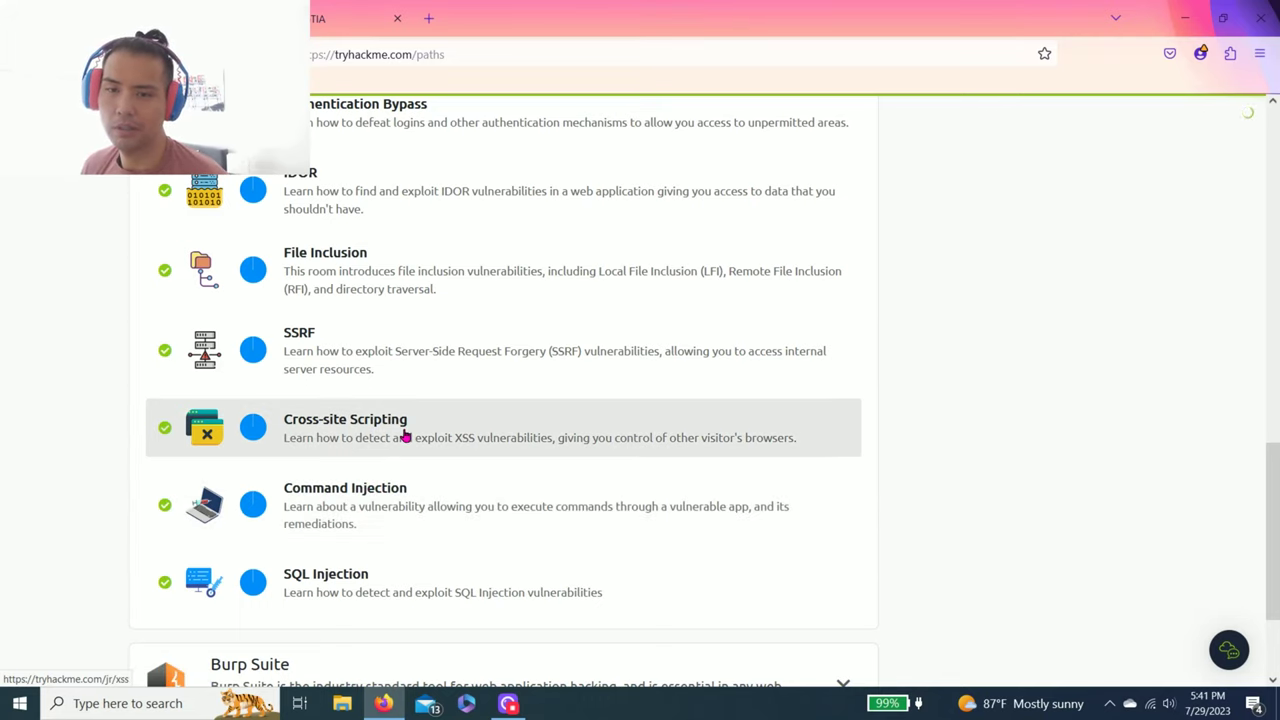
scroll(400, 440, "up", 1)
scroll(392, 475, "down", 1)
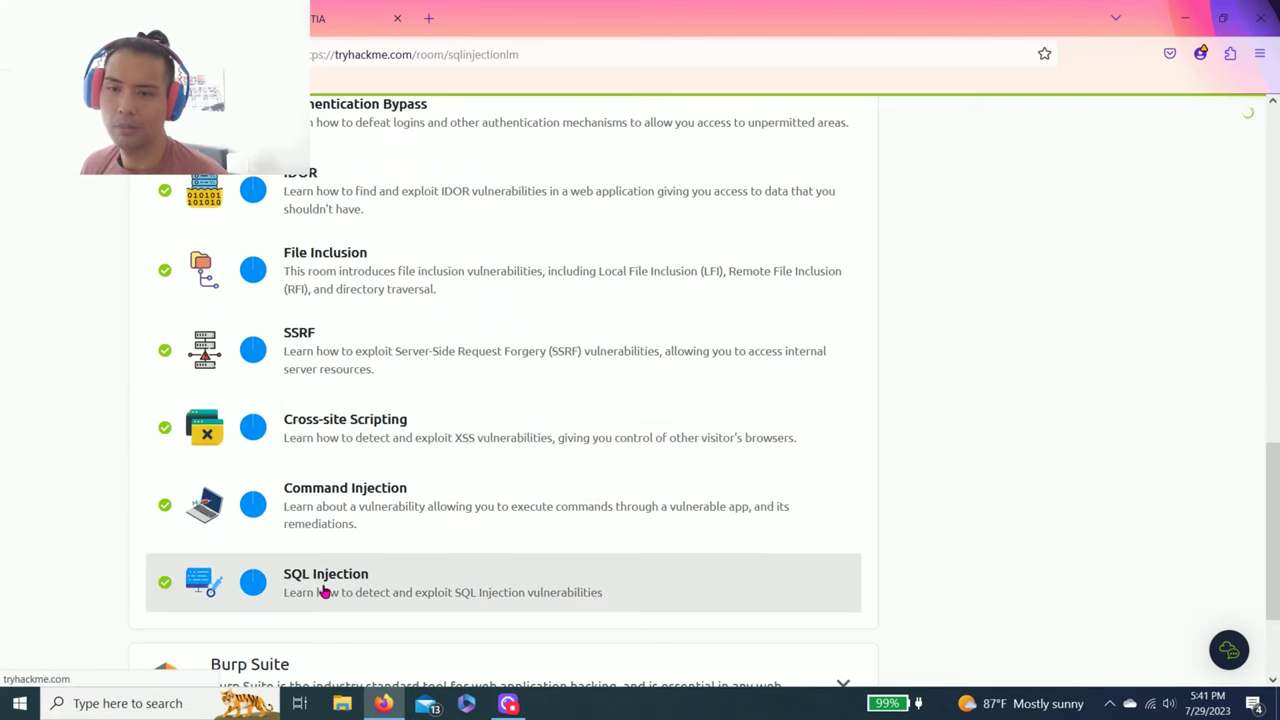
left_click(323, 592)
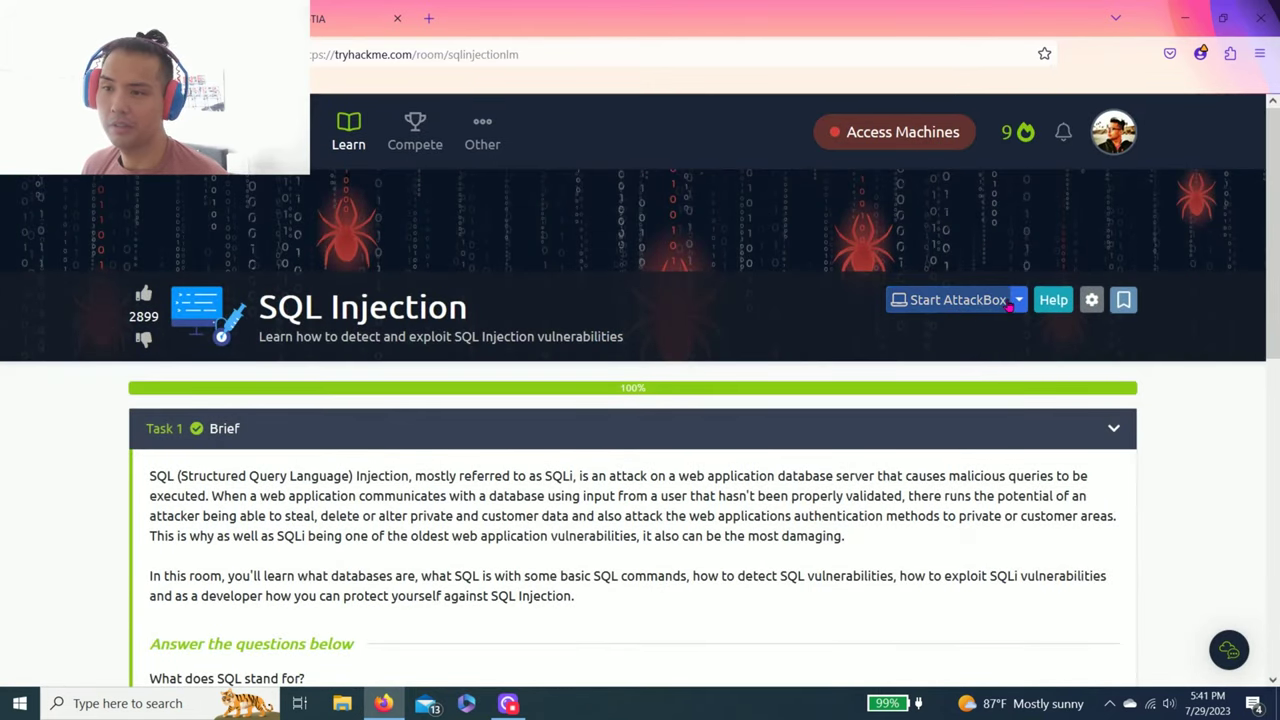
left_click(1093, 300)
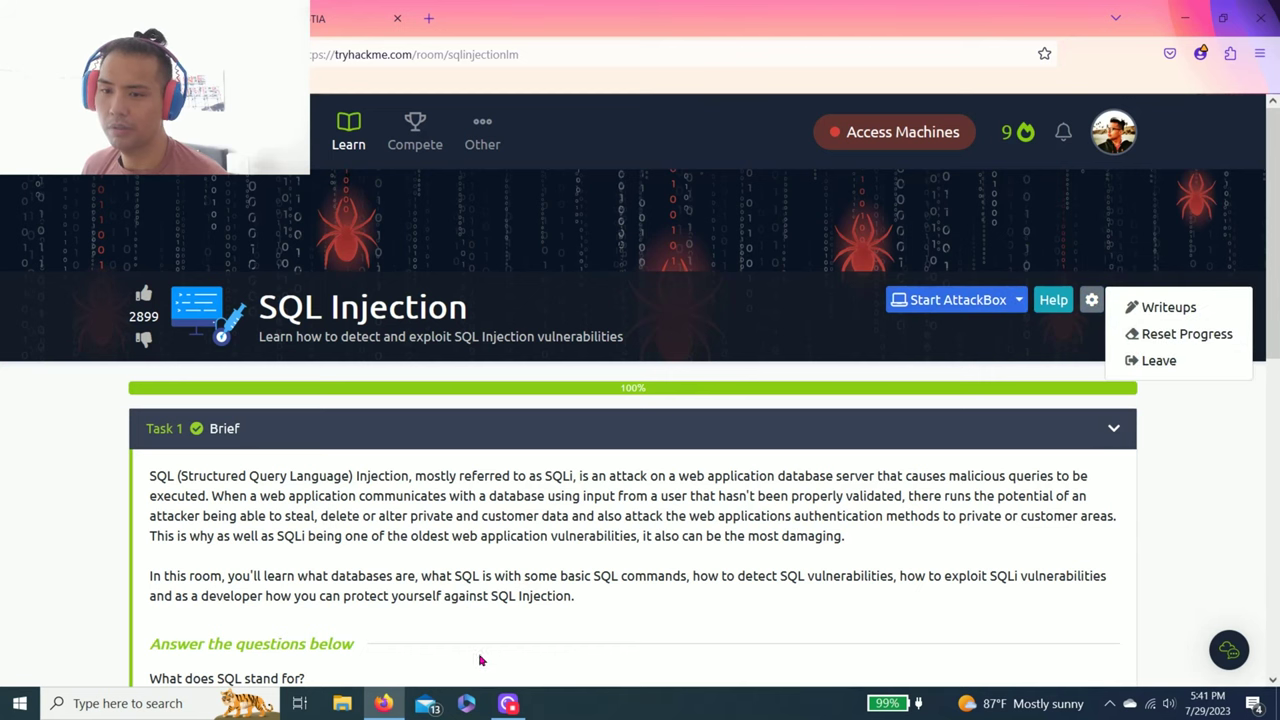
left_click(507, 704)
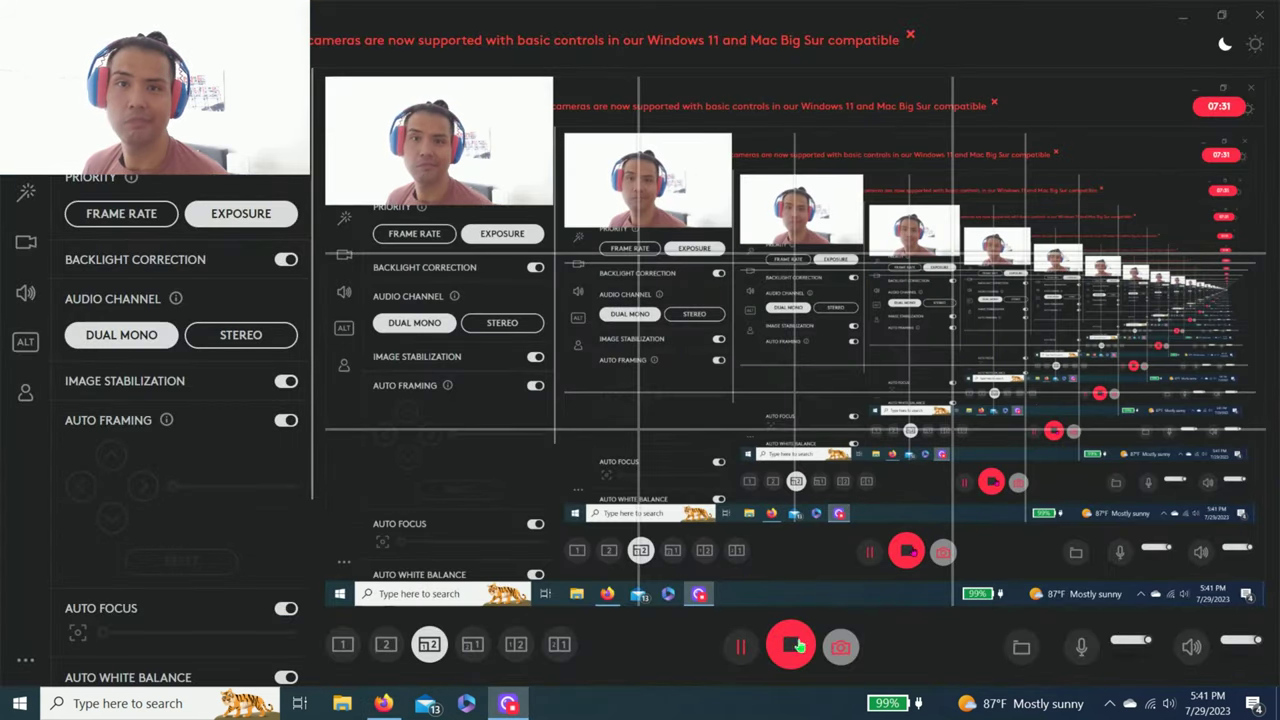